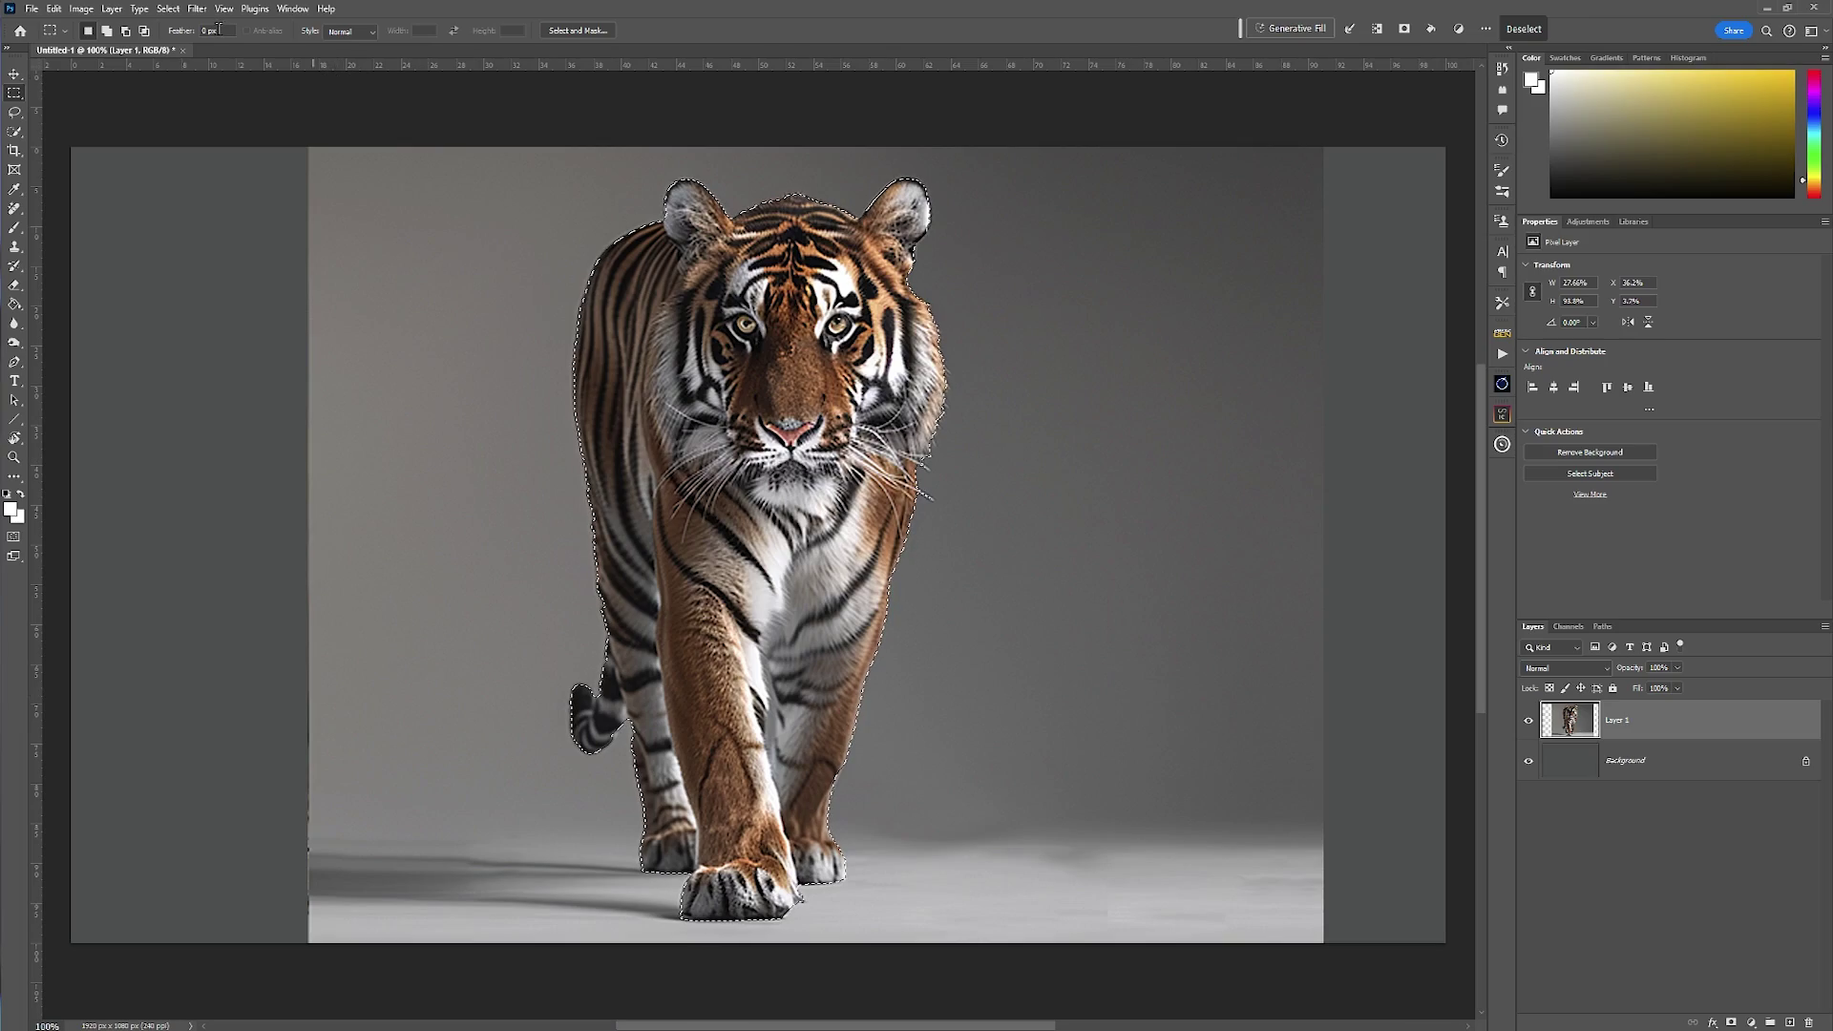
Step: Invert the selection and generative-fill it with 'jungle foliage, tropical trees', trying the second and third variations
click(168, 9)
click(198, 67)
click(1291, 28)
text(jungle foliage, tropical trees)
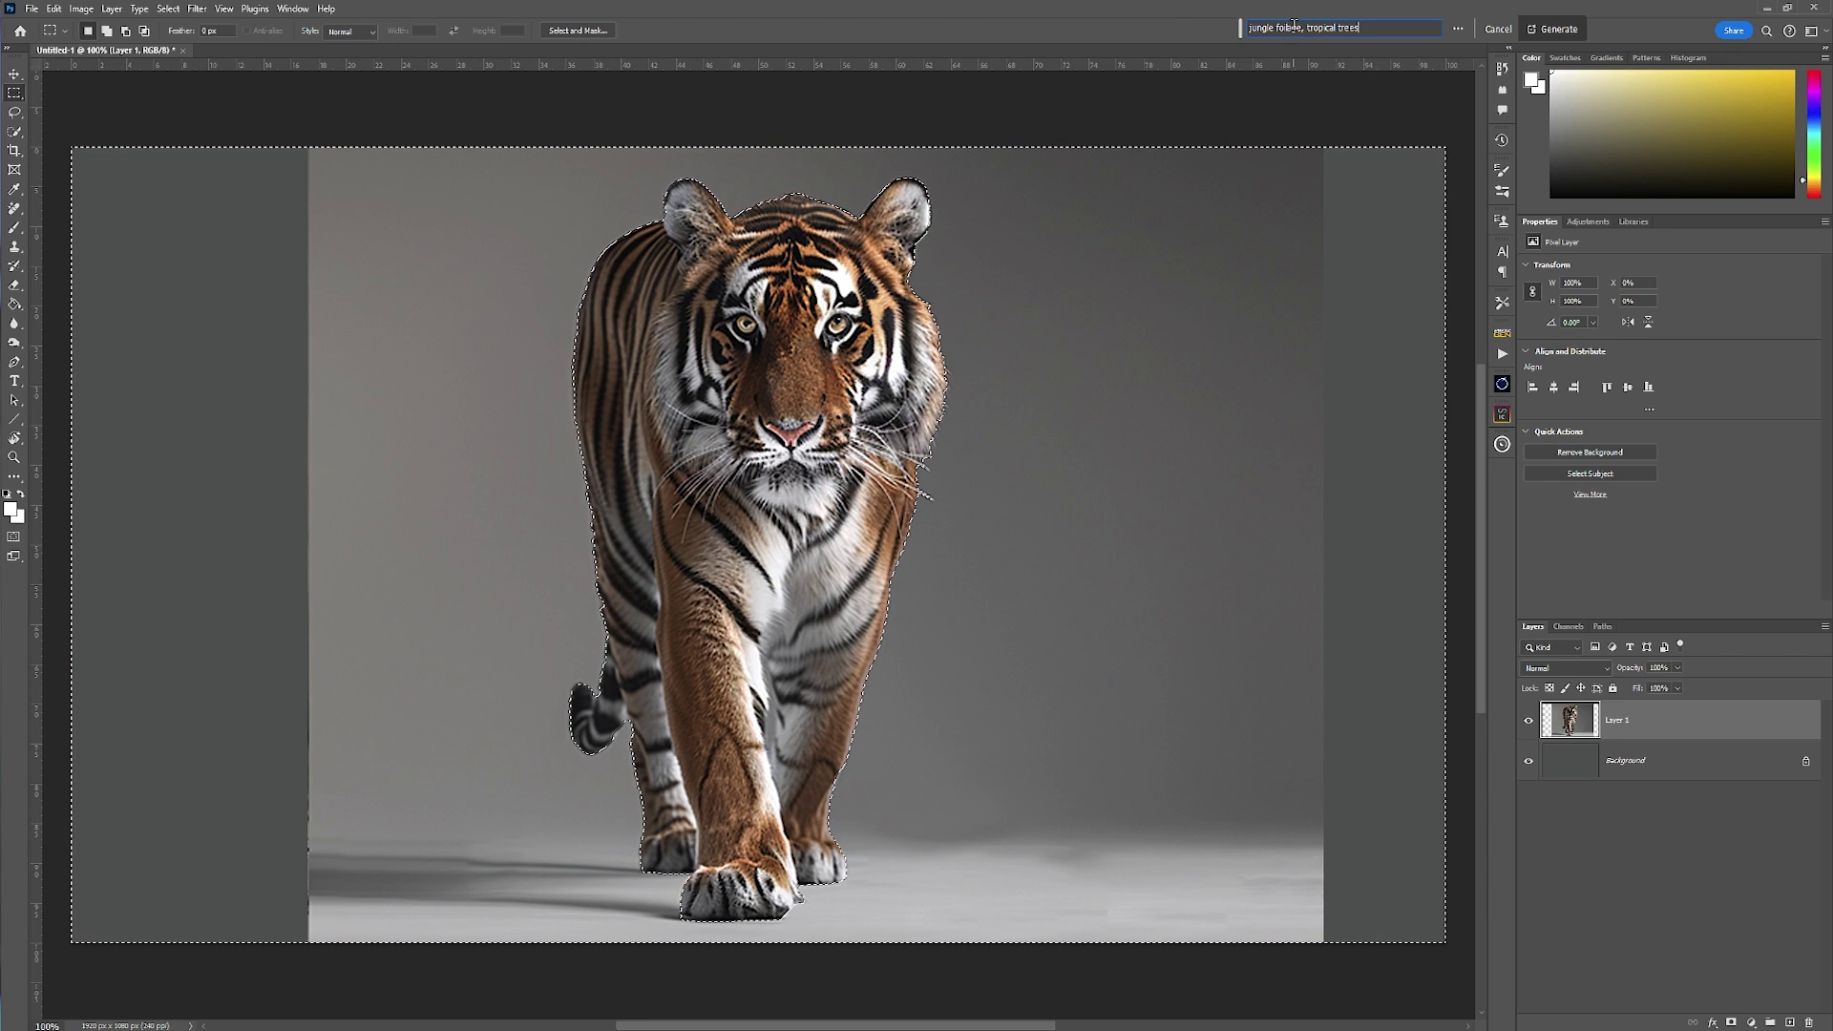
key(Return)
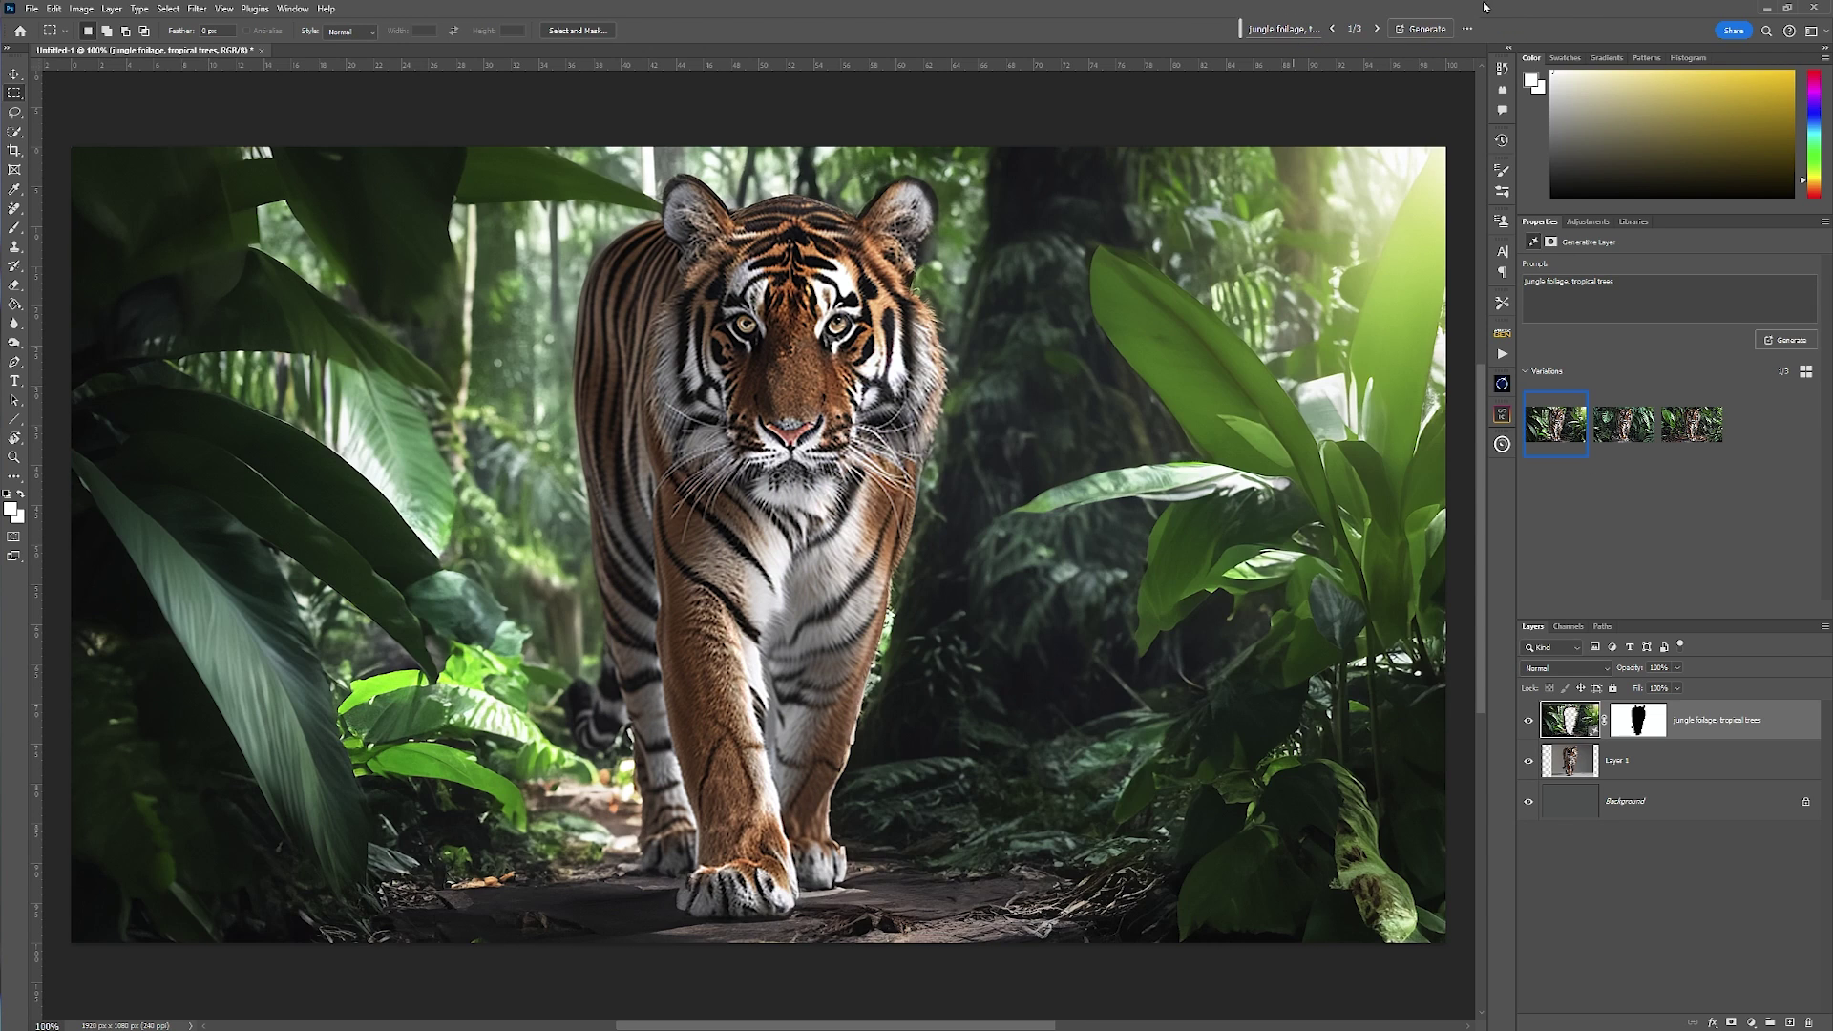
click(1628, 428)
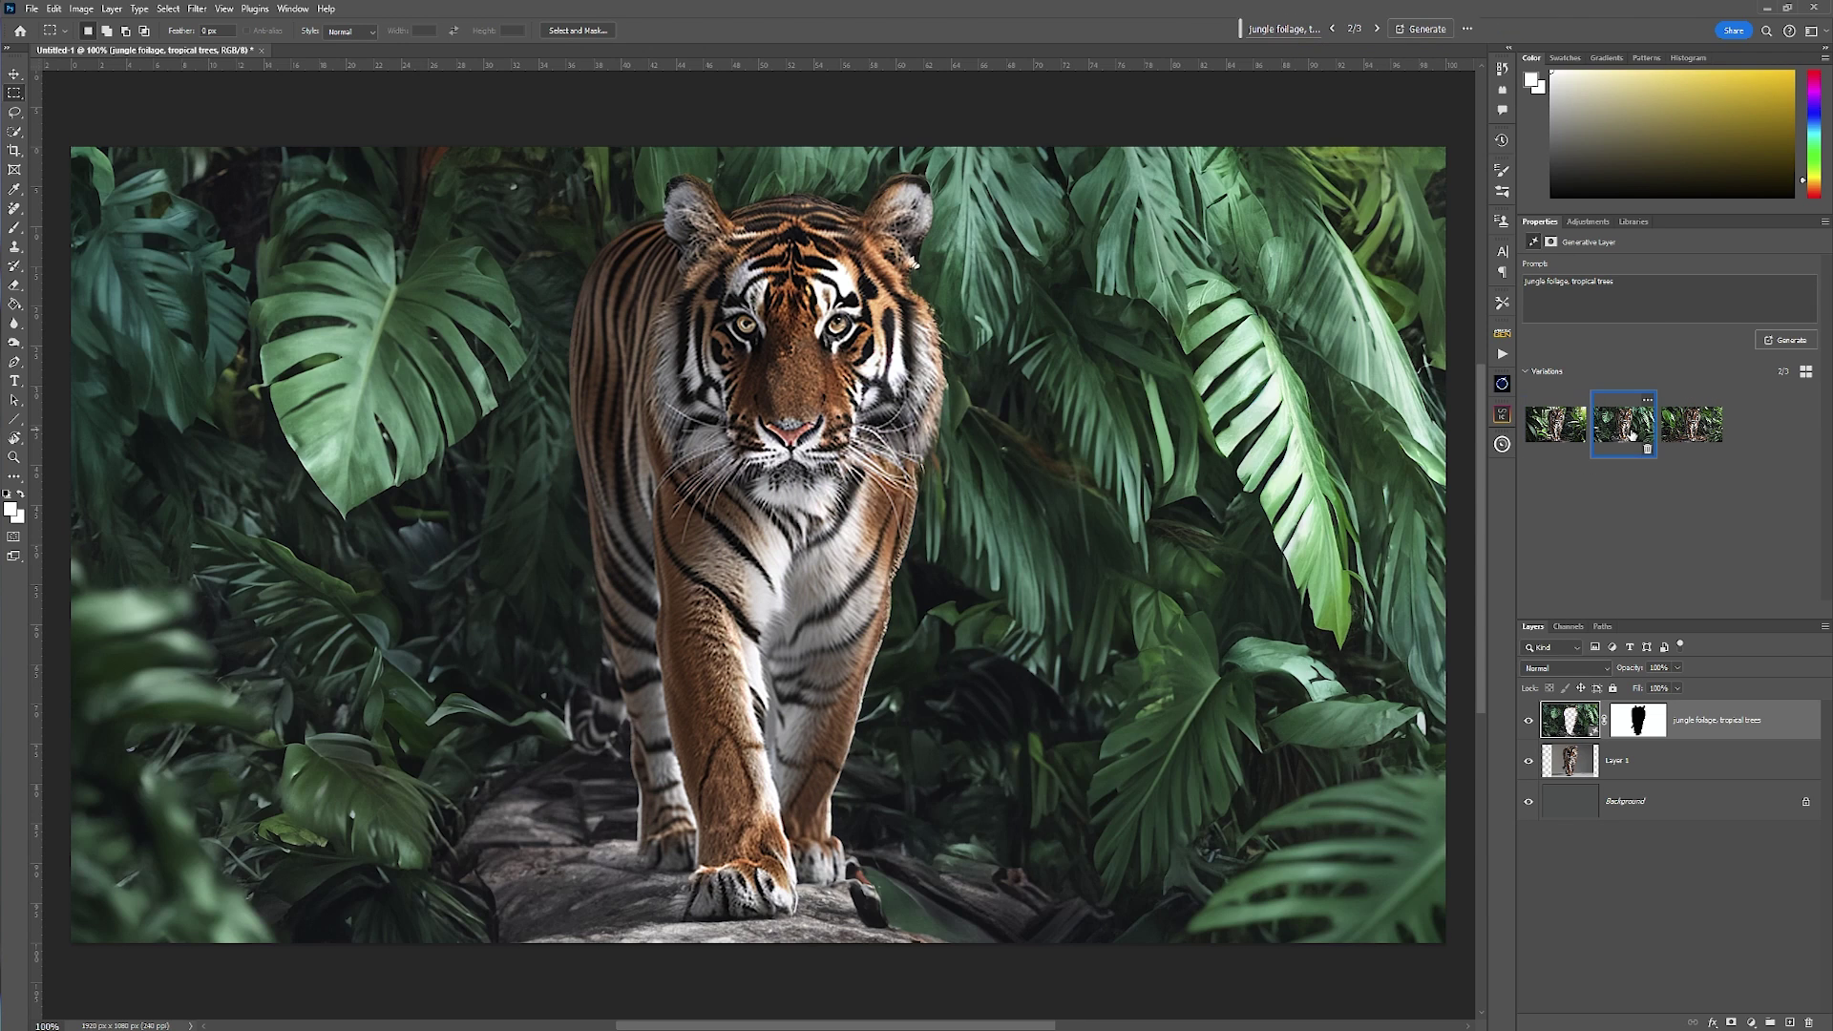
click(1682, 436)
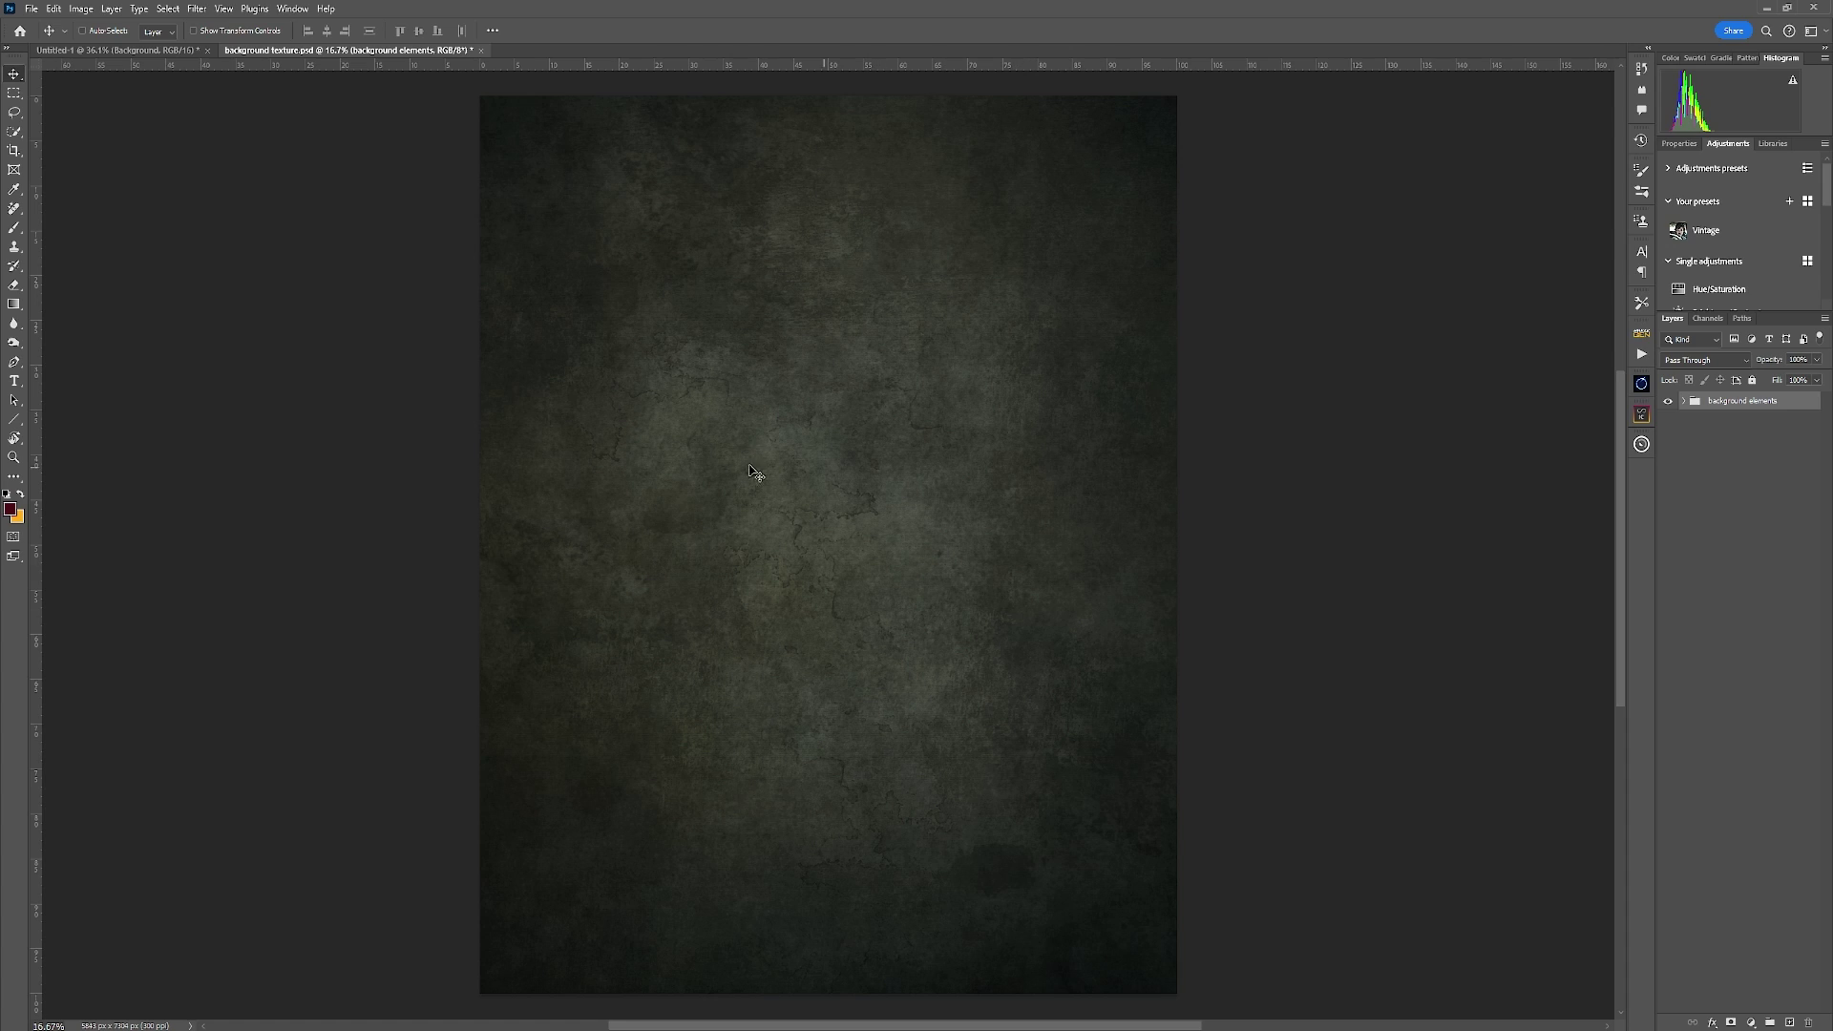
Step: Expand background elements and Group 1, inspect its three texture layers, collapse it, and select Brightness/Contrast
click(1684, 401)
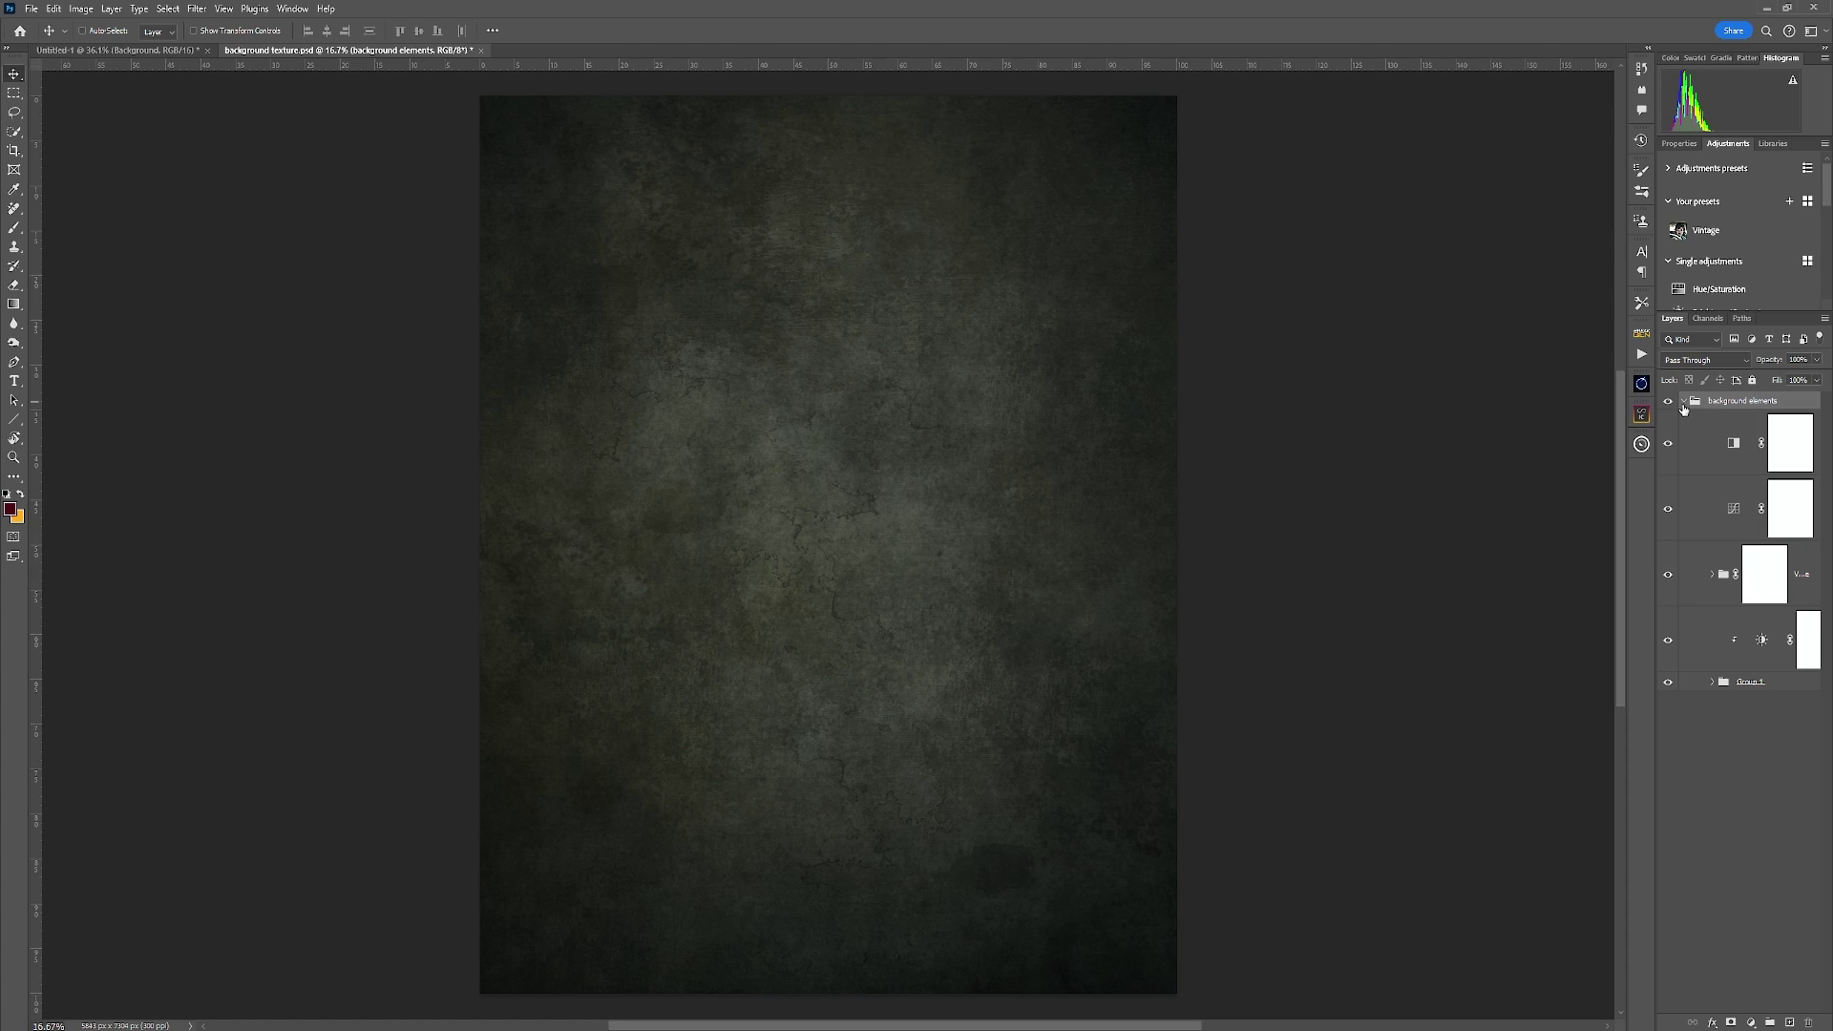
click(1713, 682)
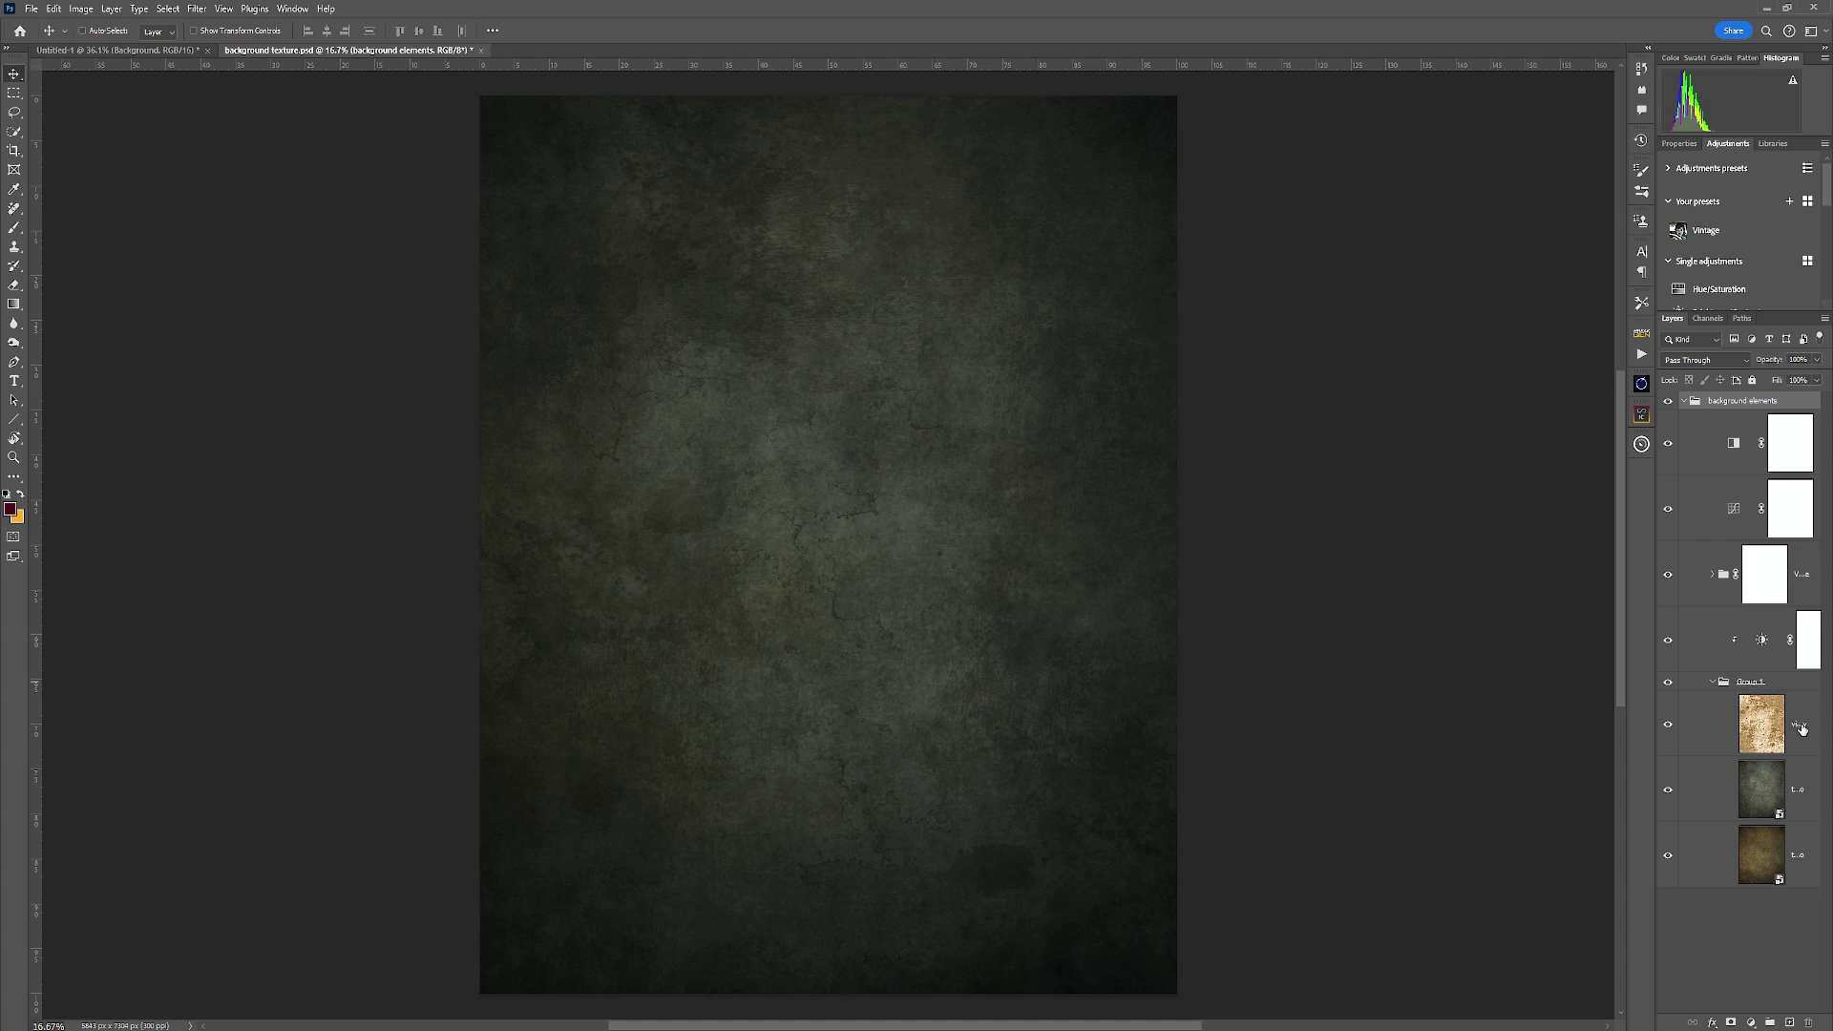
click(1706, 847)
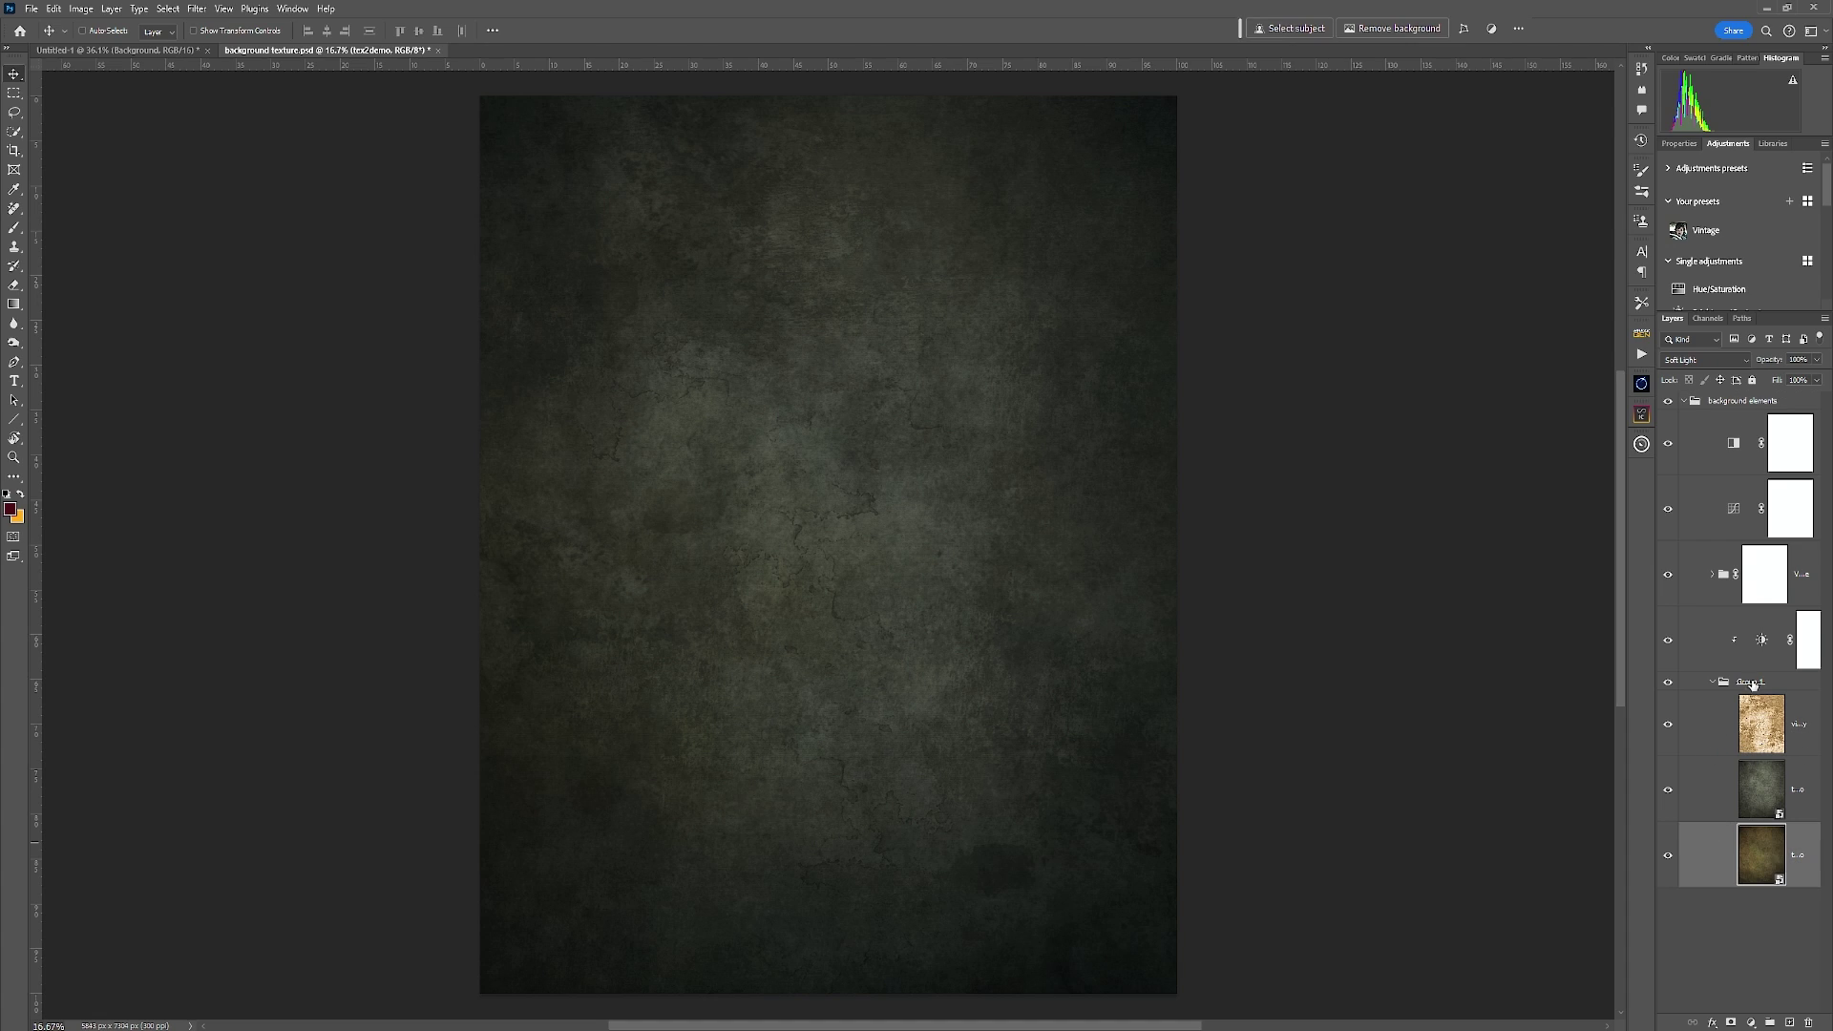
click(1696, 787)
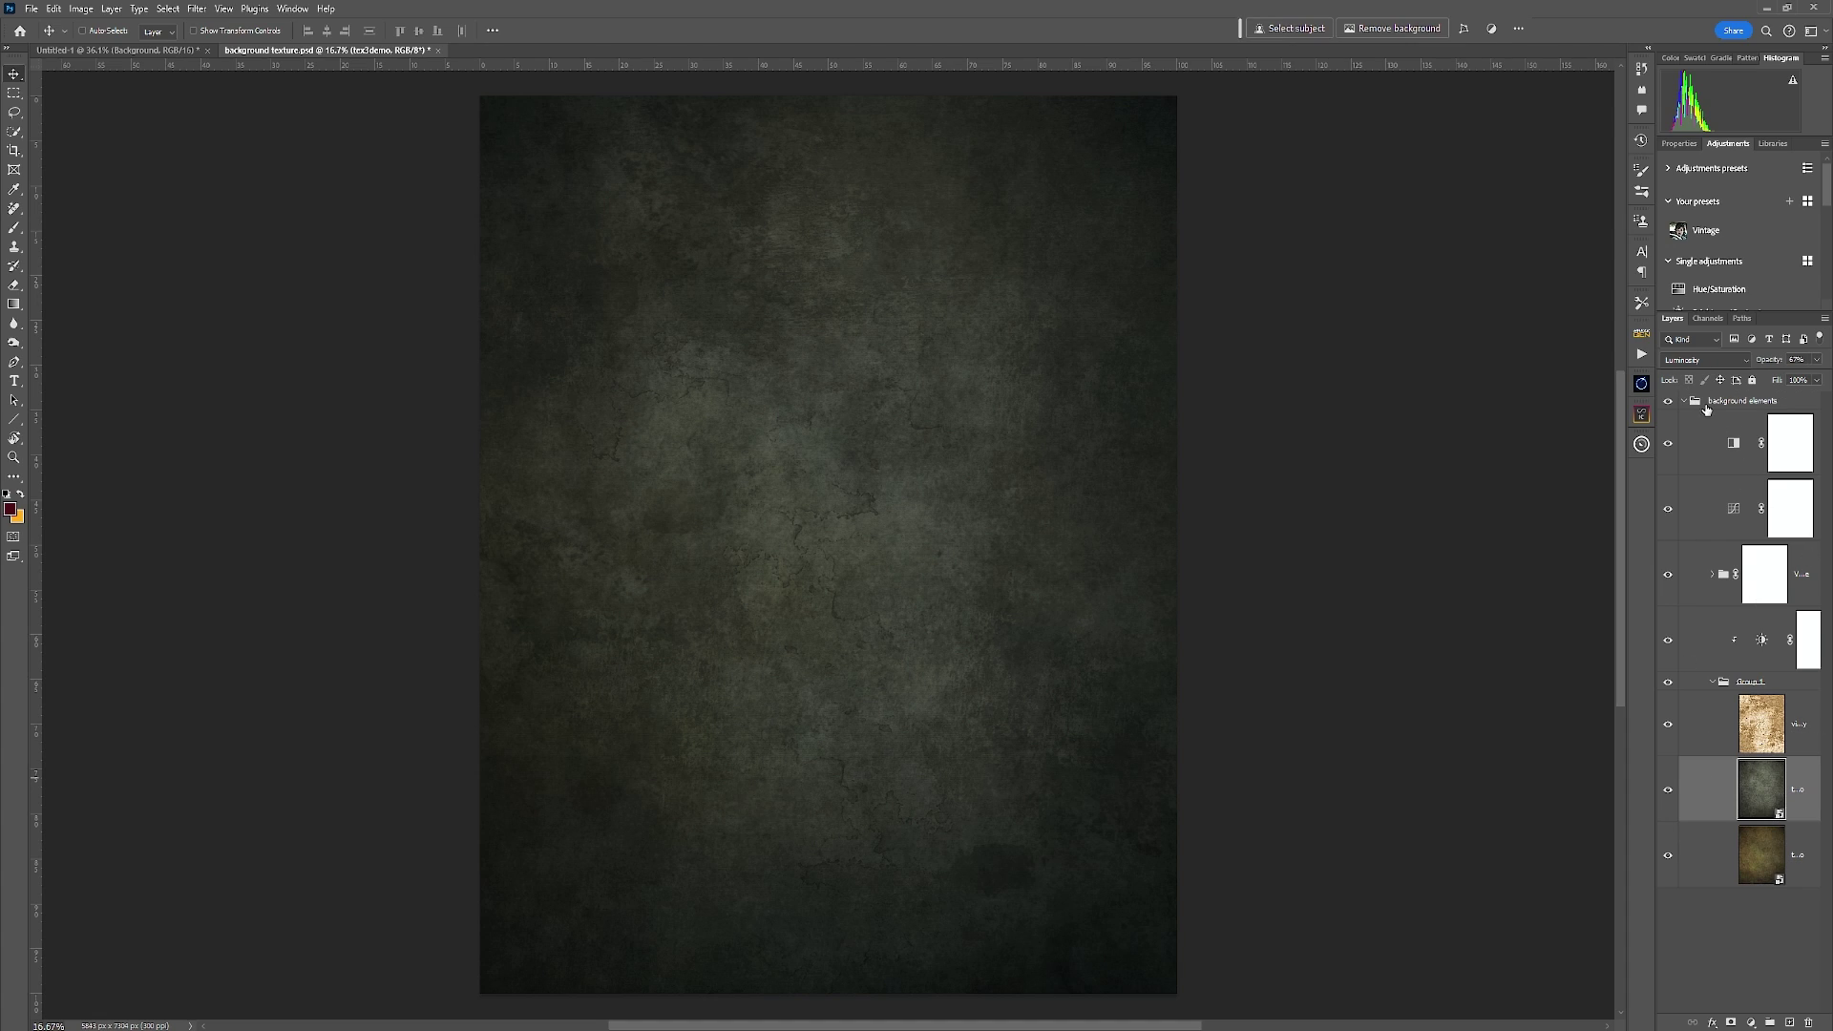
click(1712, 728)
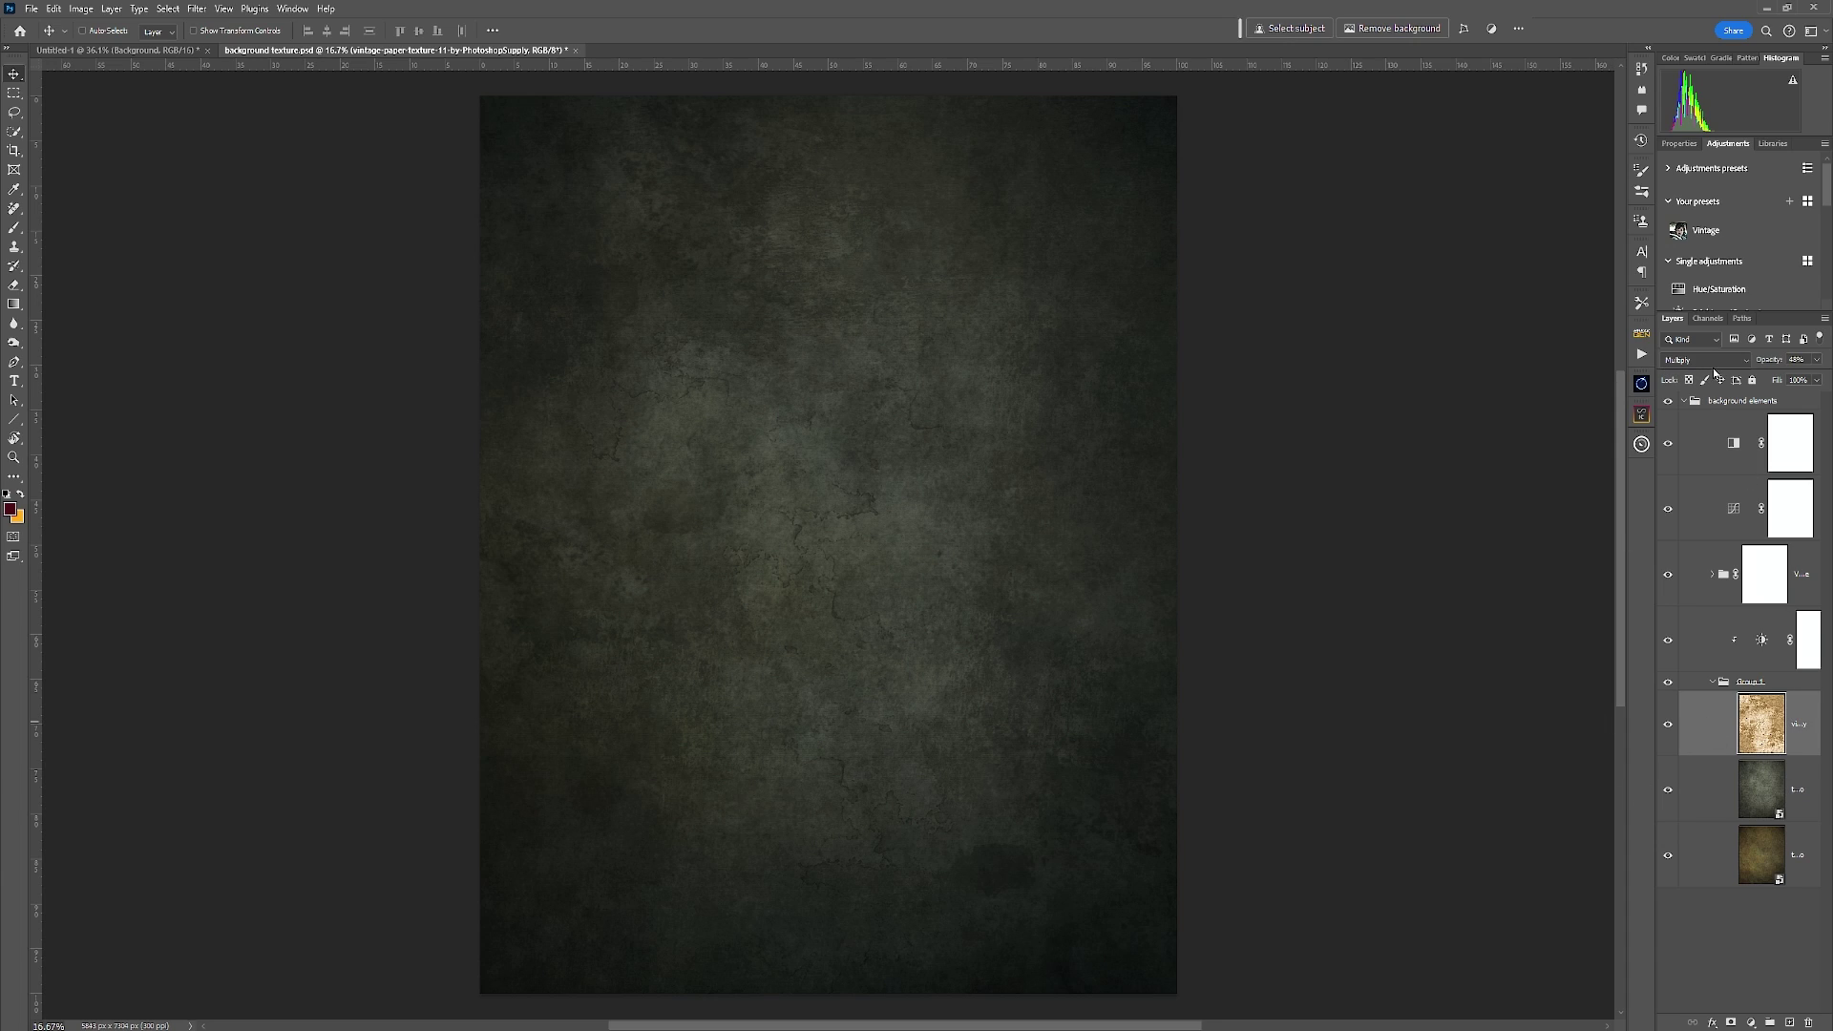
click(1713, 682)
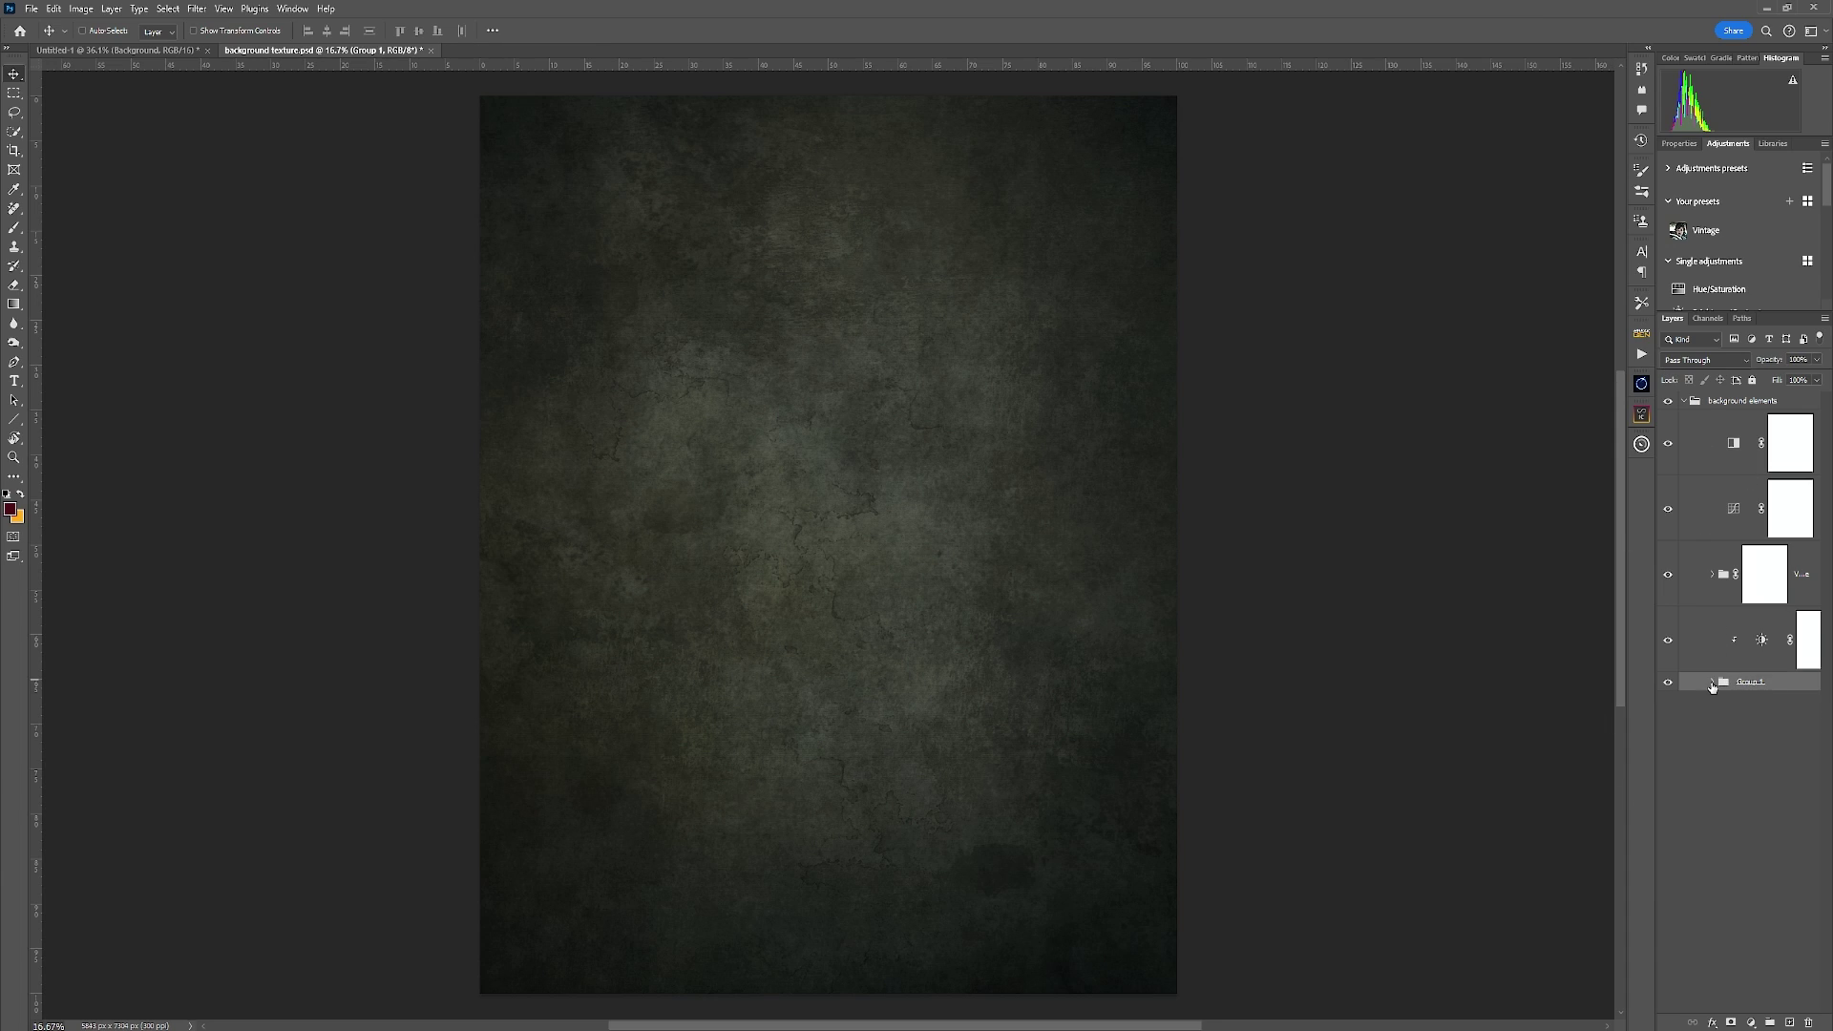
click(1713, 652)
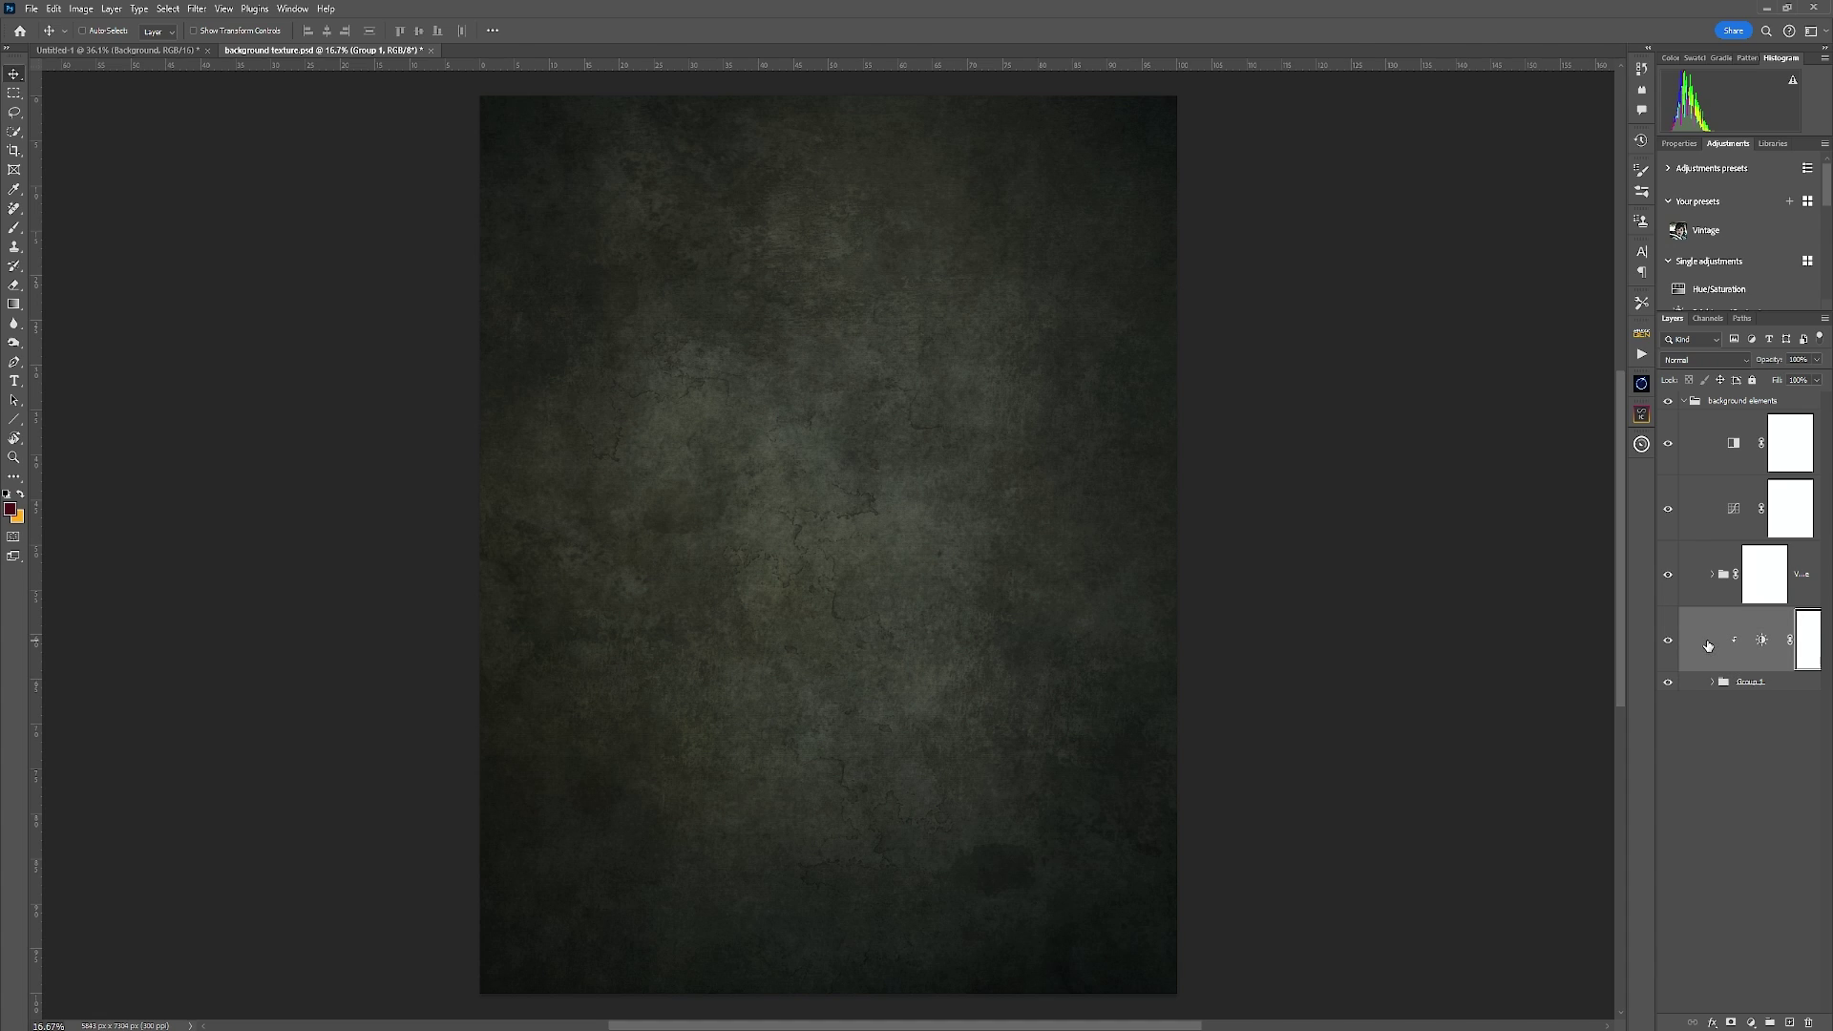
Step: Expand and collapse the Vintage group, then toggle its visibility twice to compare the grade
click(1713, 575)
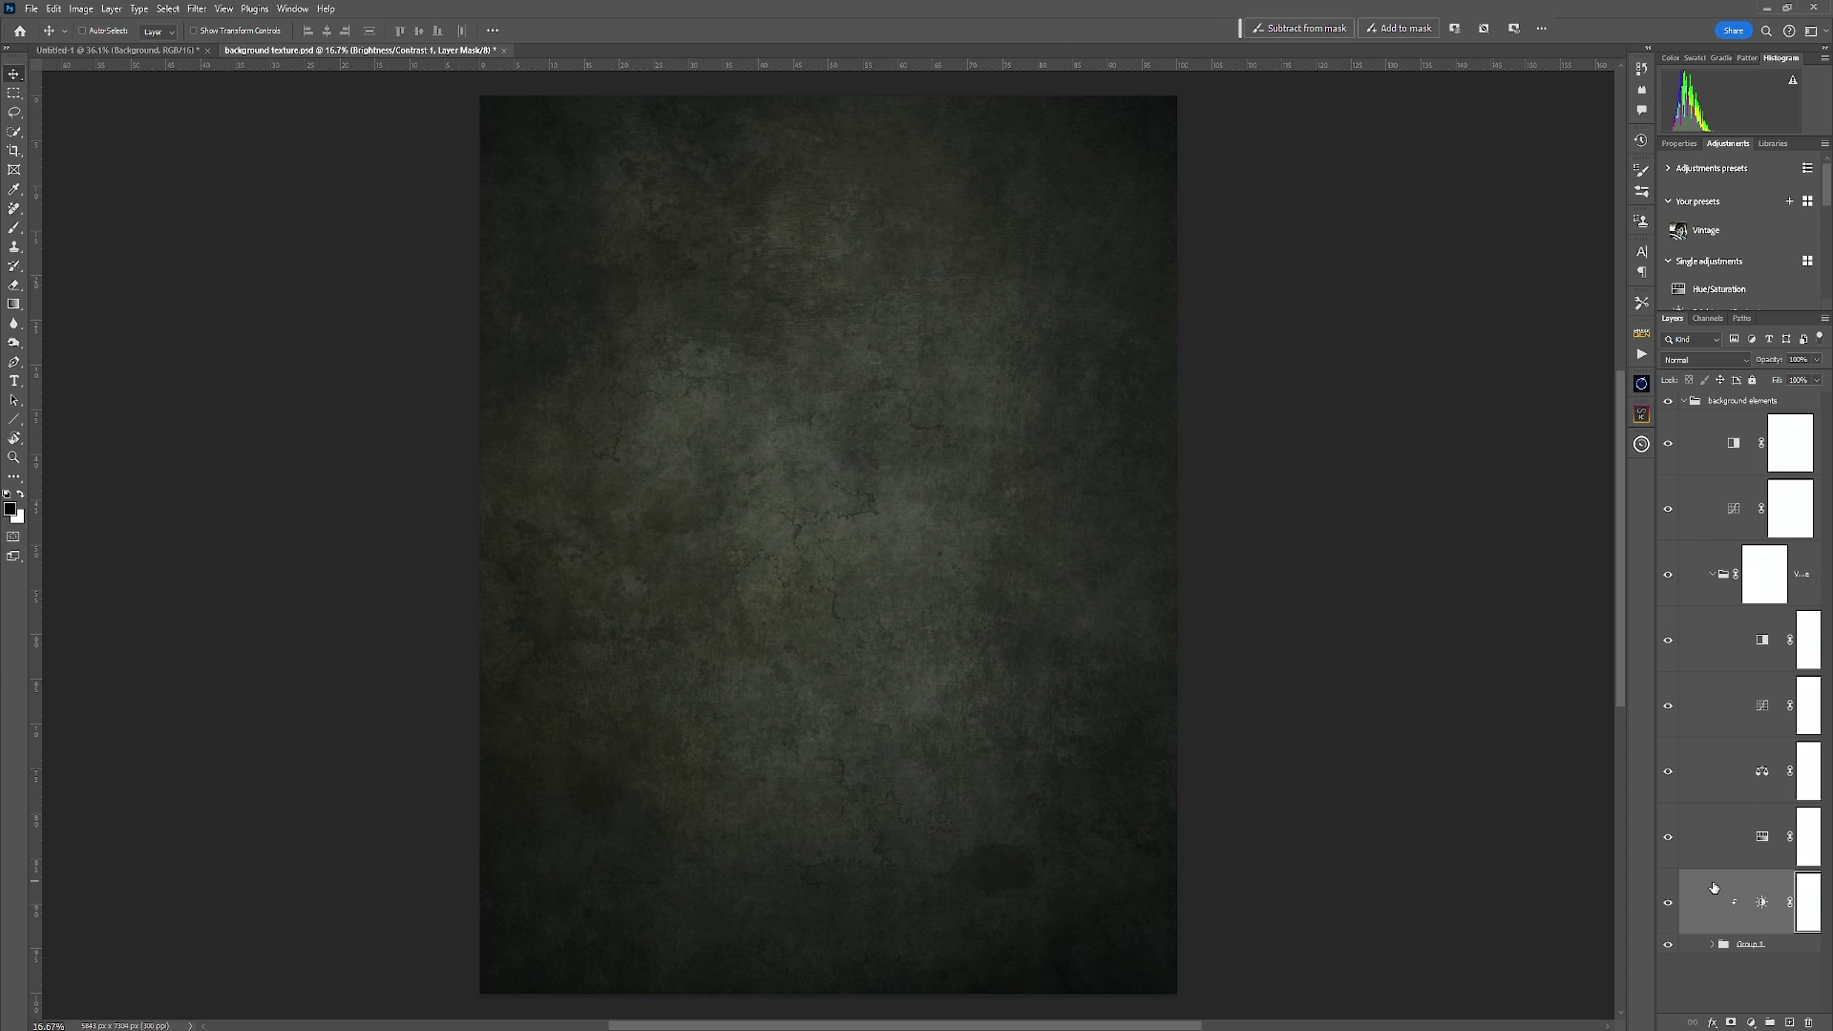
click(1712, 573)
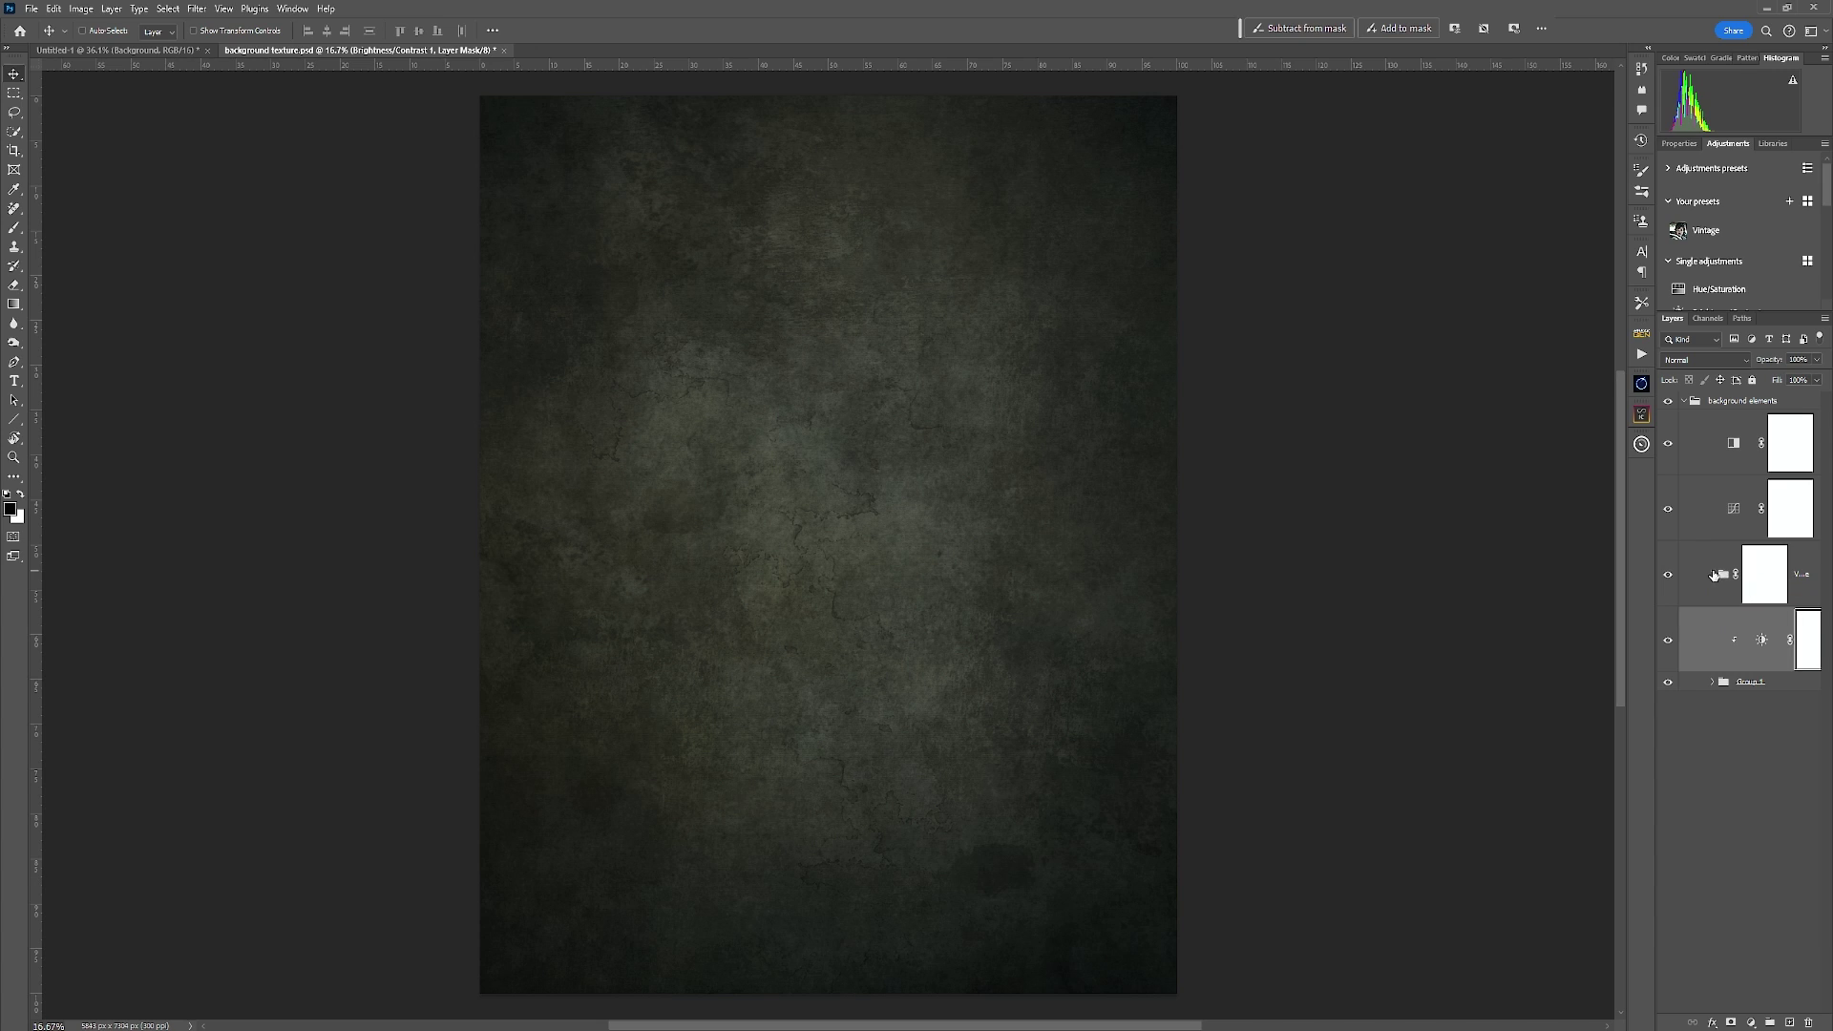
click(1668, 576)
click(1667, 575)
click(1668, 575)
click(1668, 576)
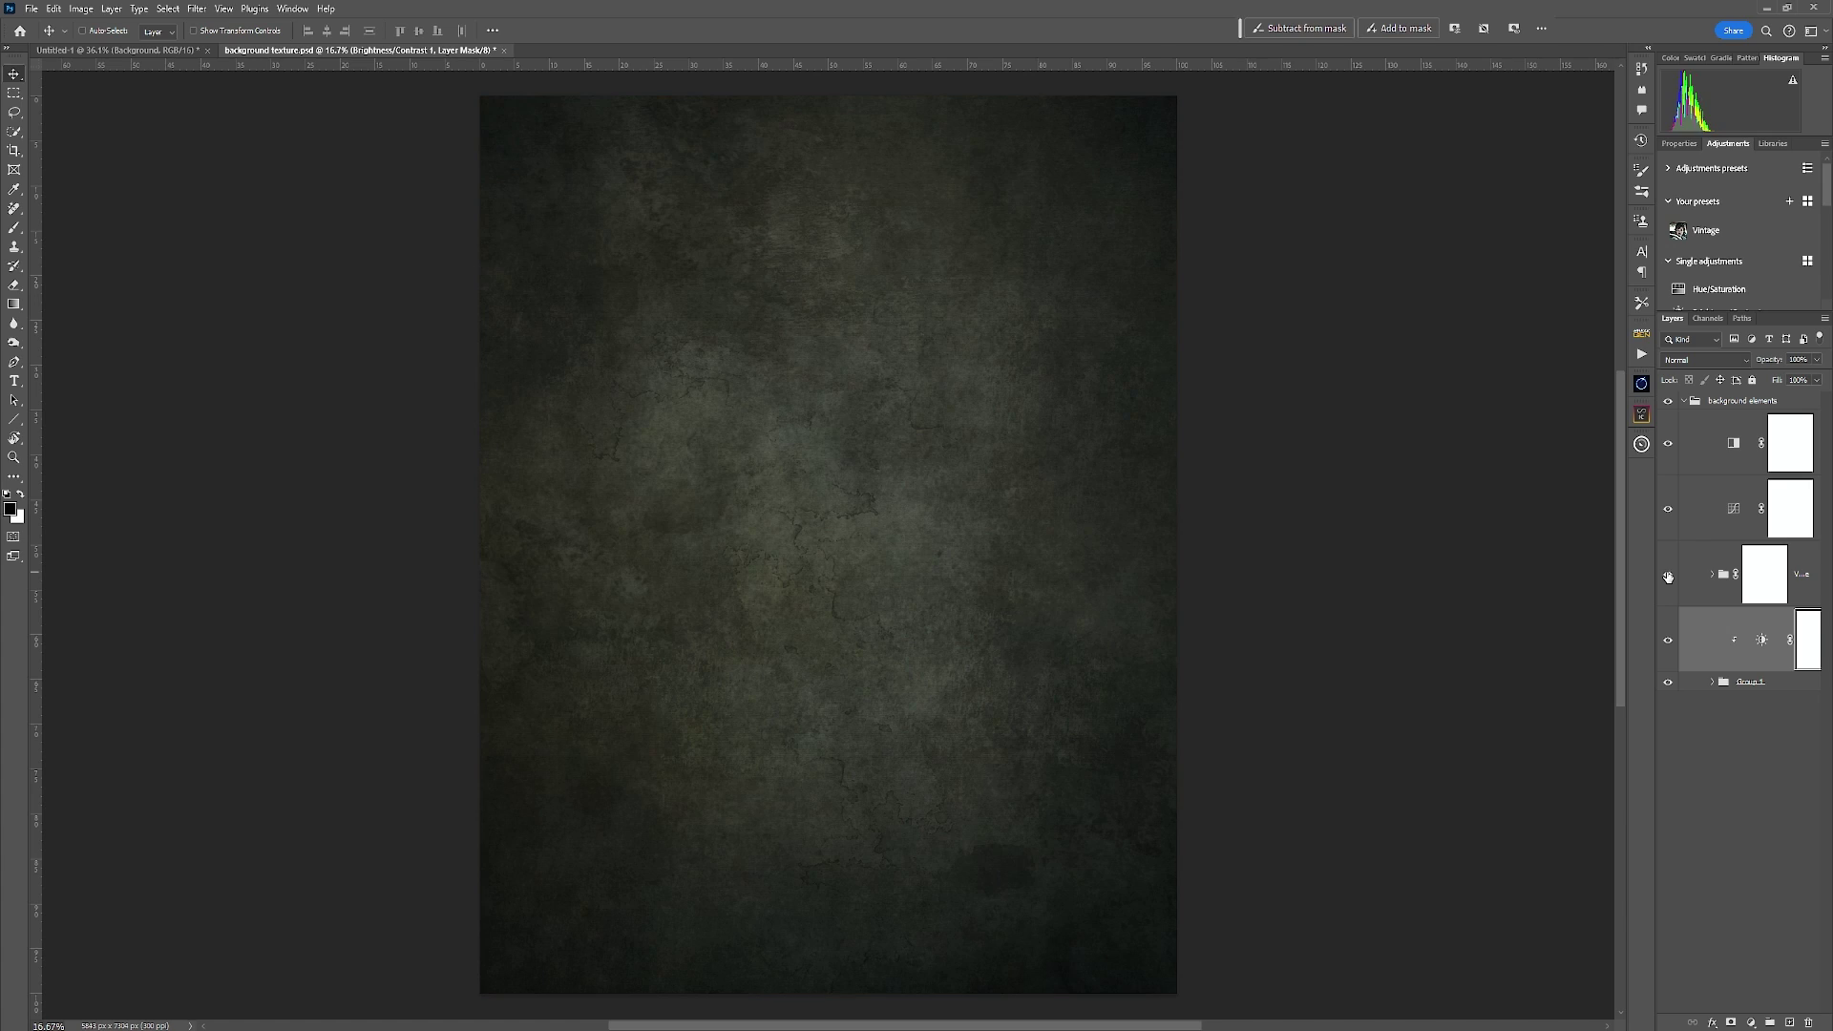
Step: Show the Auto Color layer's curves in an enlarged Properties panel, then collapse background elements
click(1723, 516)
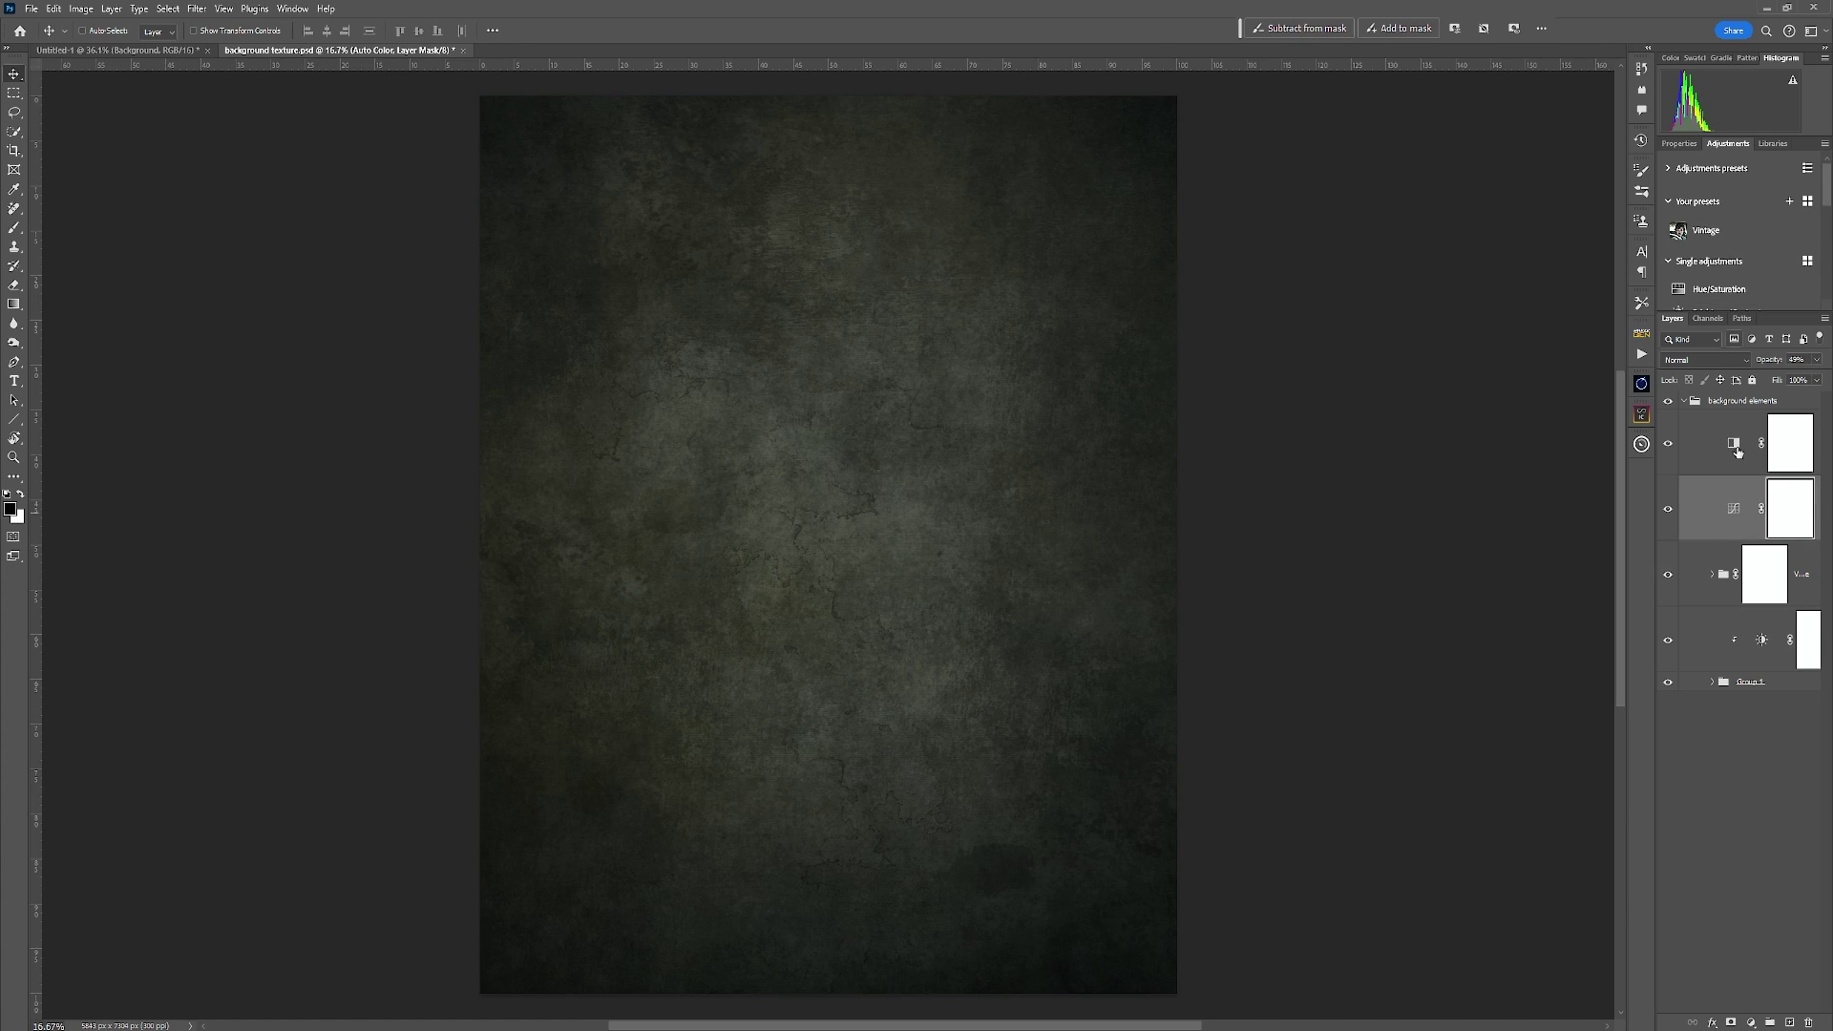
click(1735, 507)
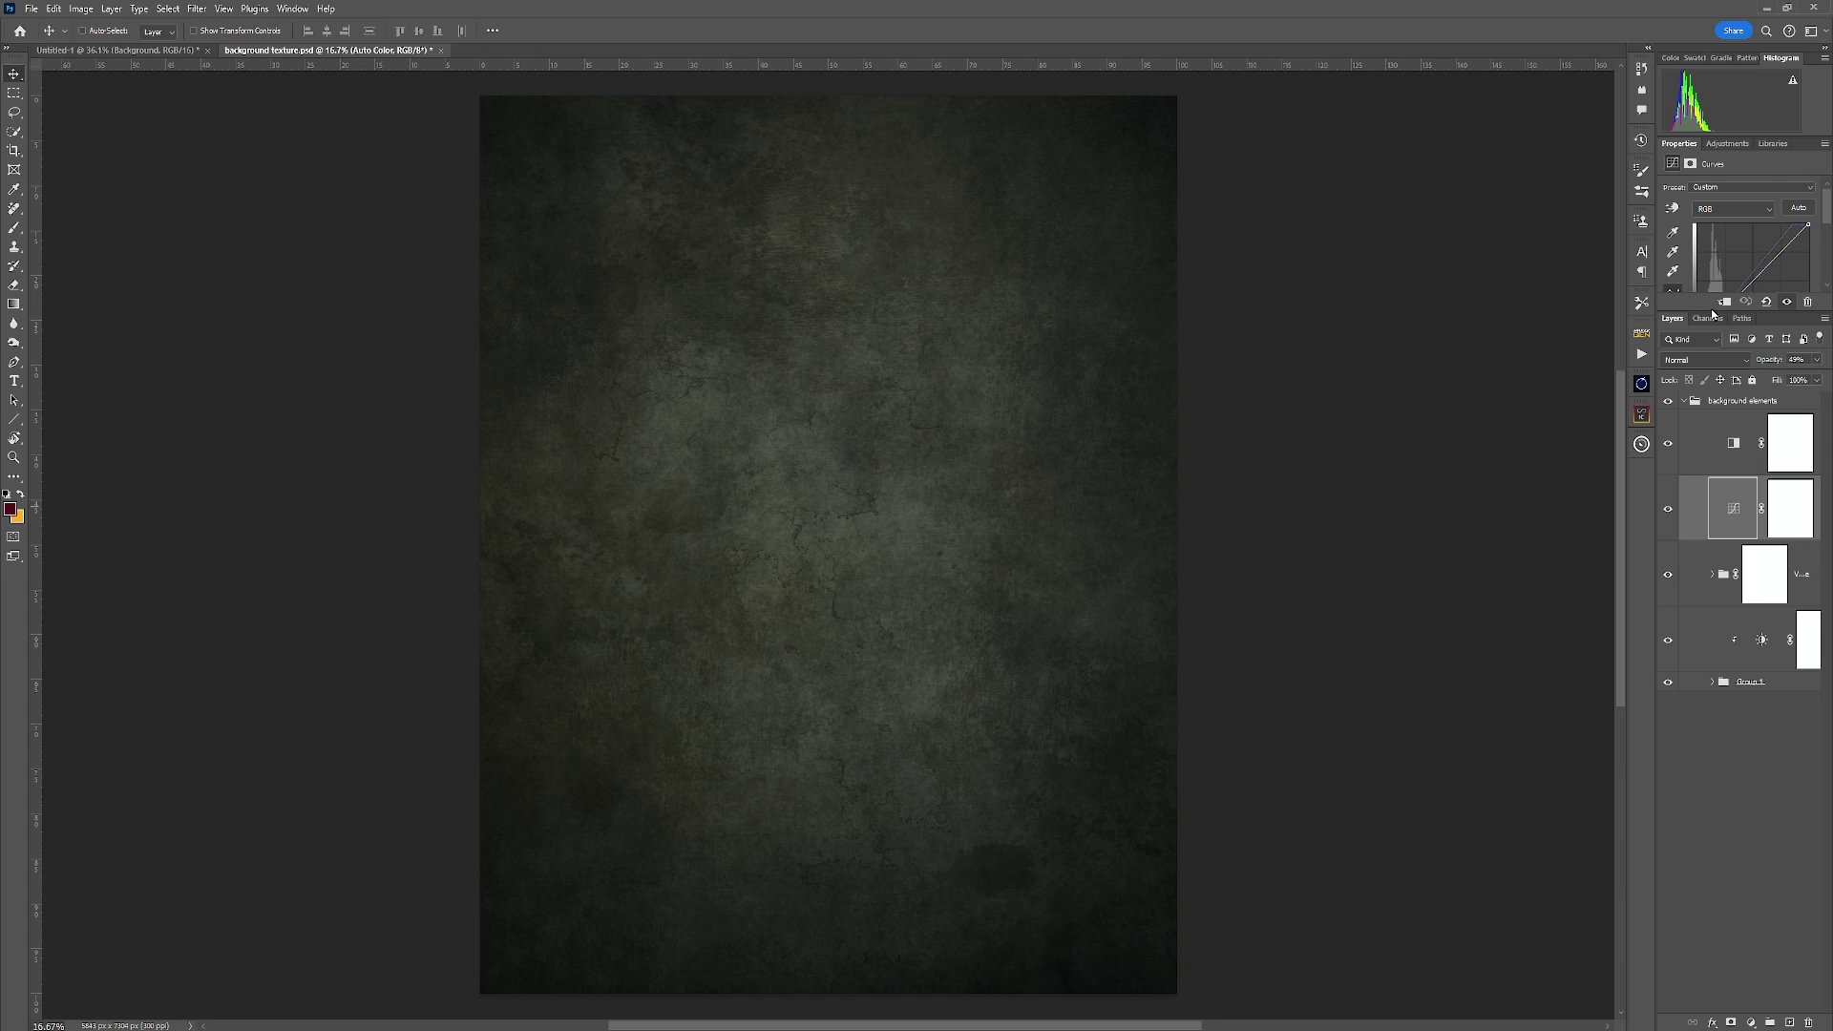
drag(1709, 310, 1703, 426)
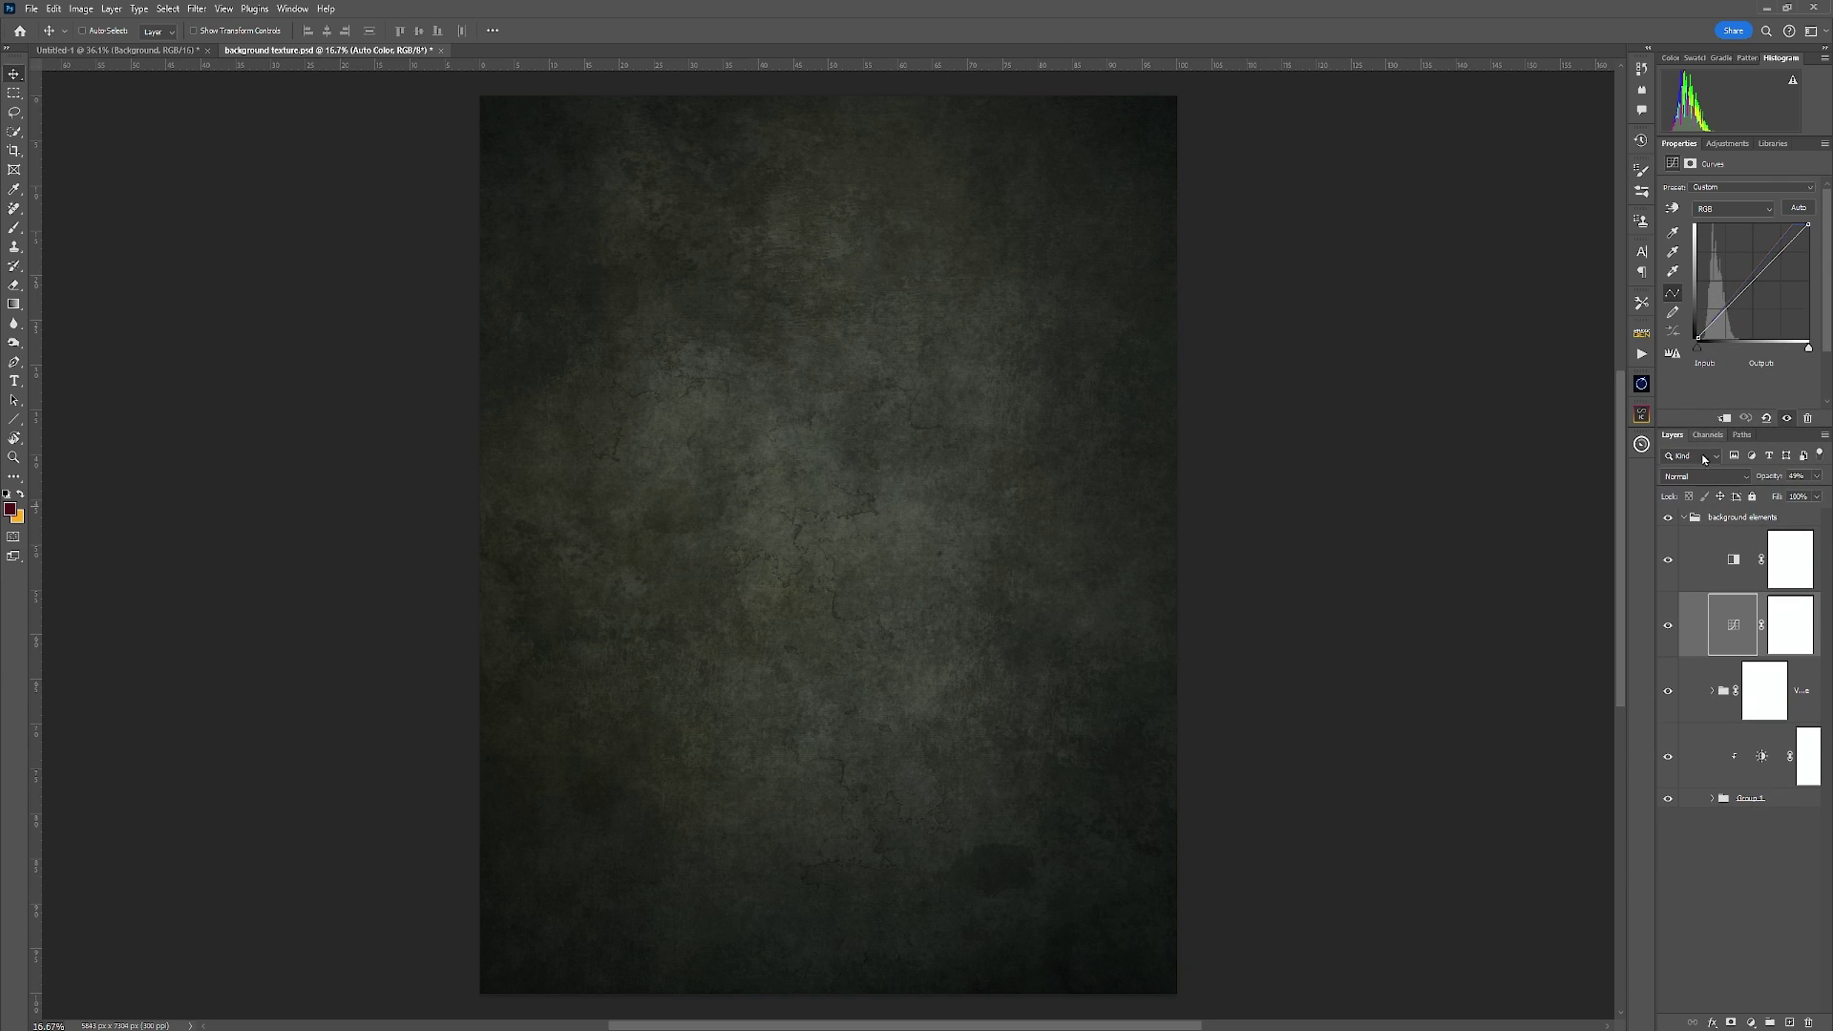
click(1683, 518)
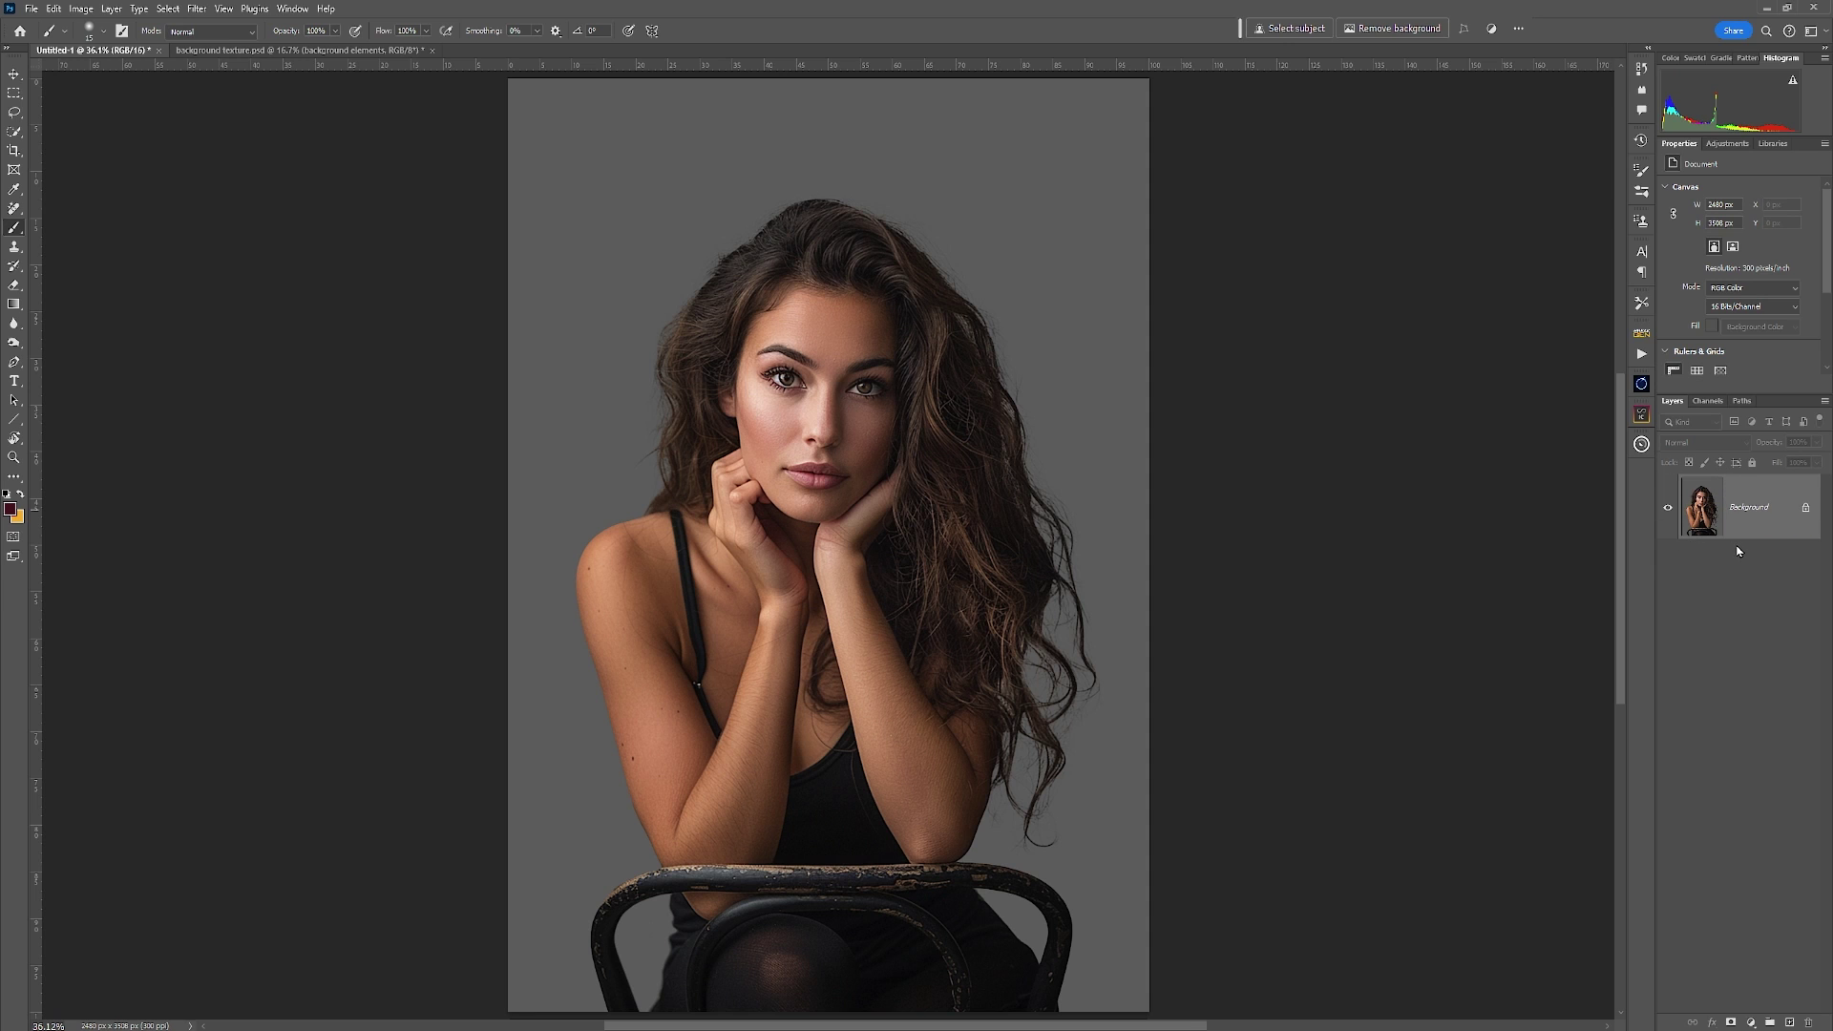
Step: Drag the background elements group from background texture.psd into Untitled-1, accepting the bit-depth warning
click(250, 50)
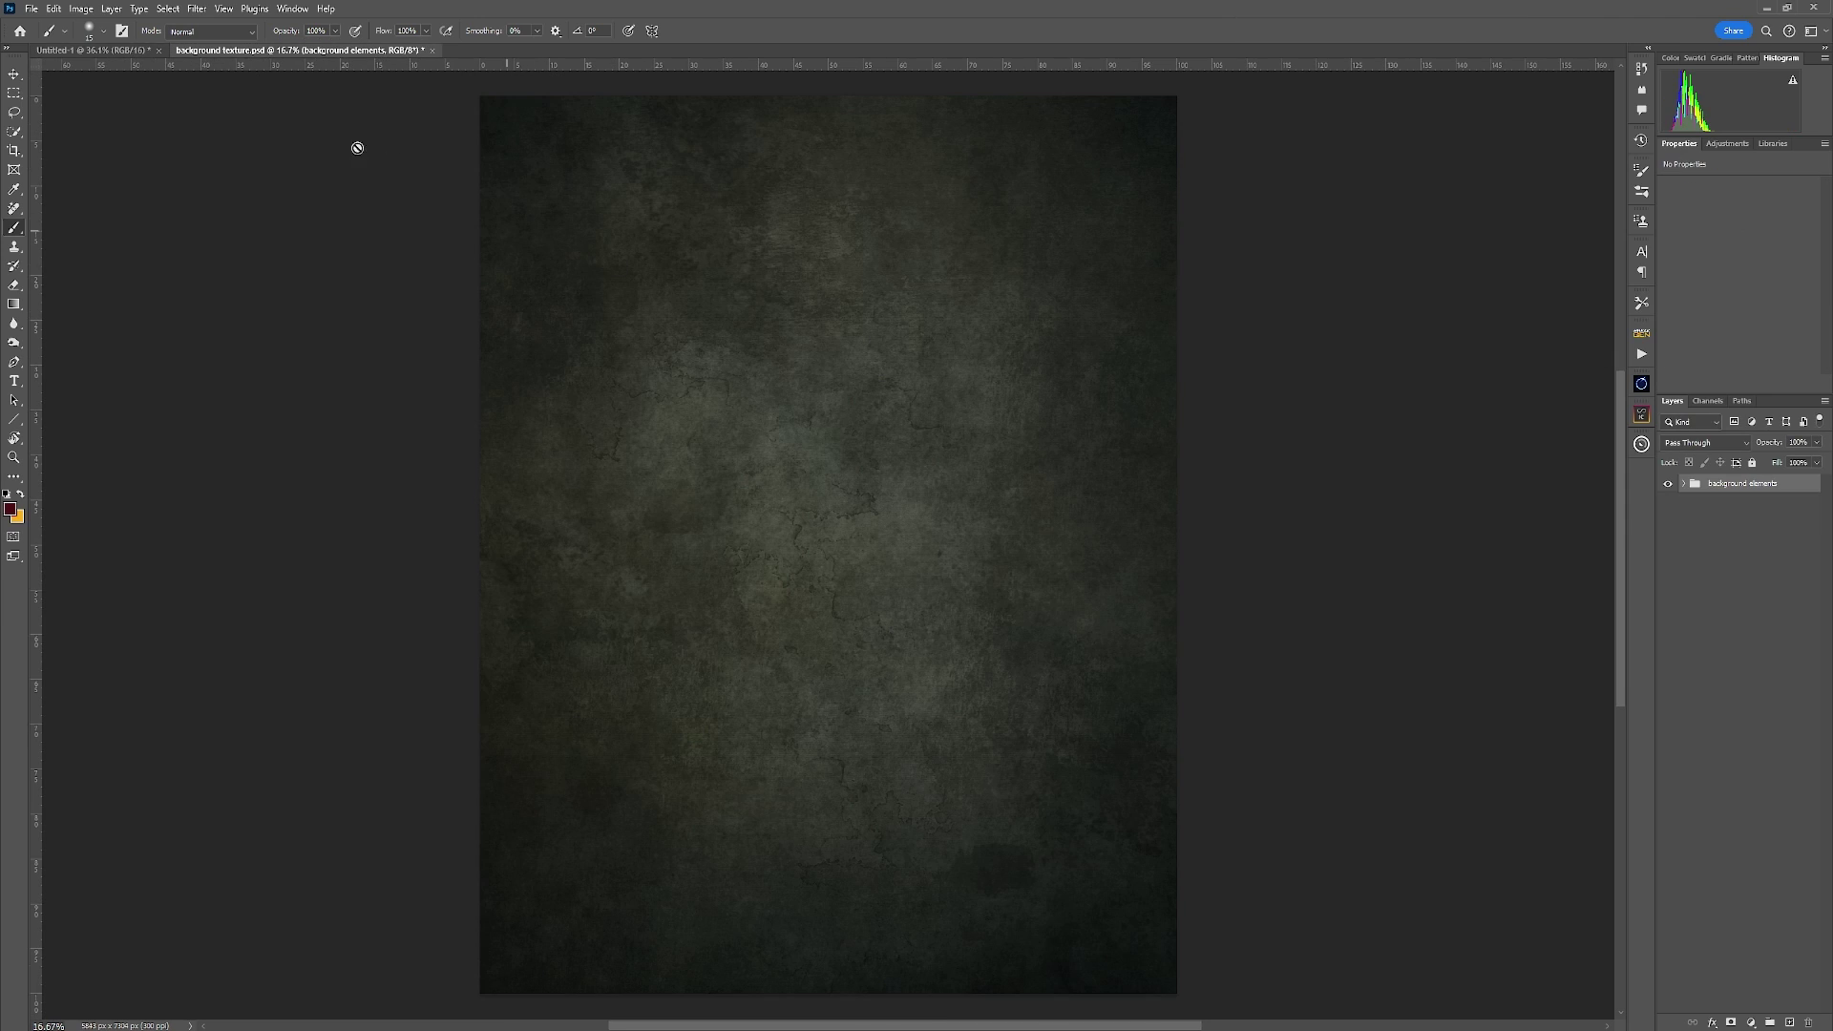
drag(1750, 494, 829, 538)
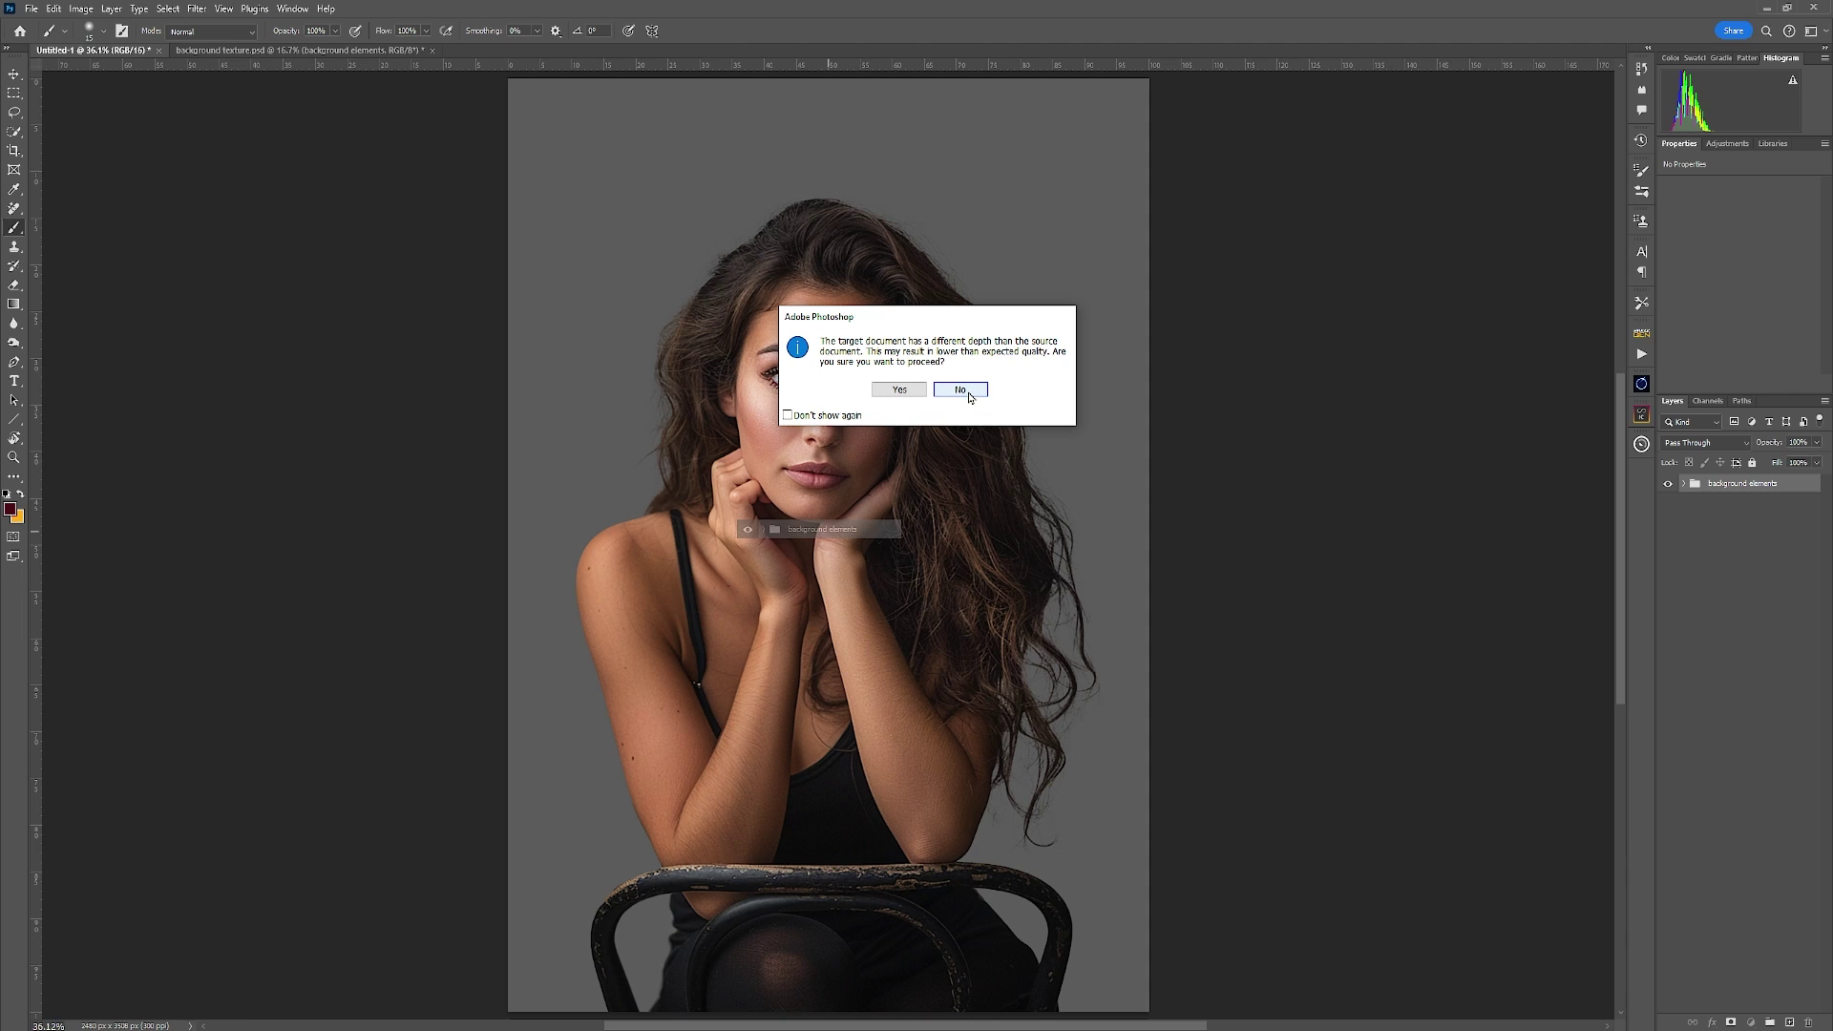
click(899, 390)
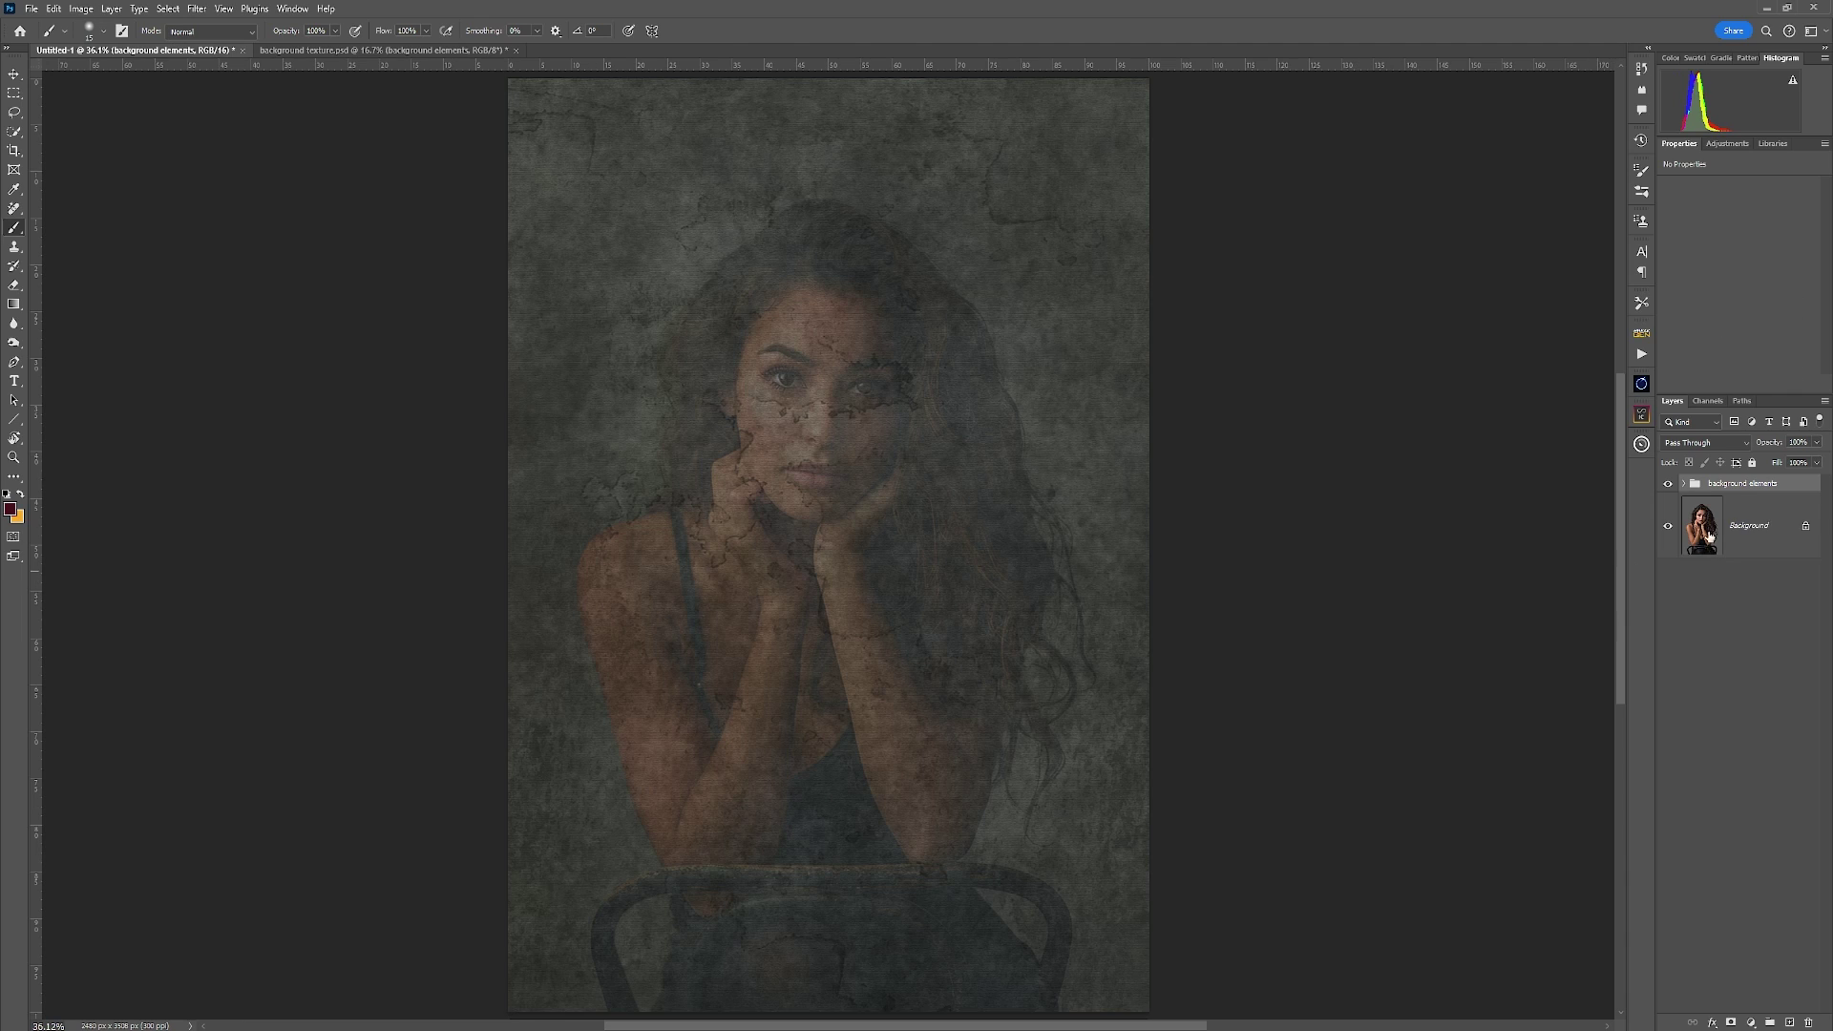
Step: Select the woman as the subject from the portrait's Background layer
click(1775, 525)
click(168, 9)
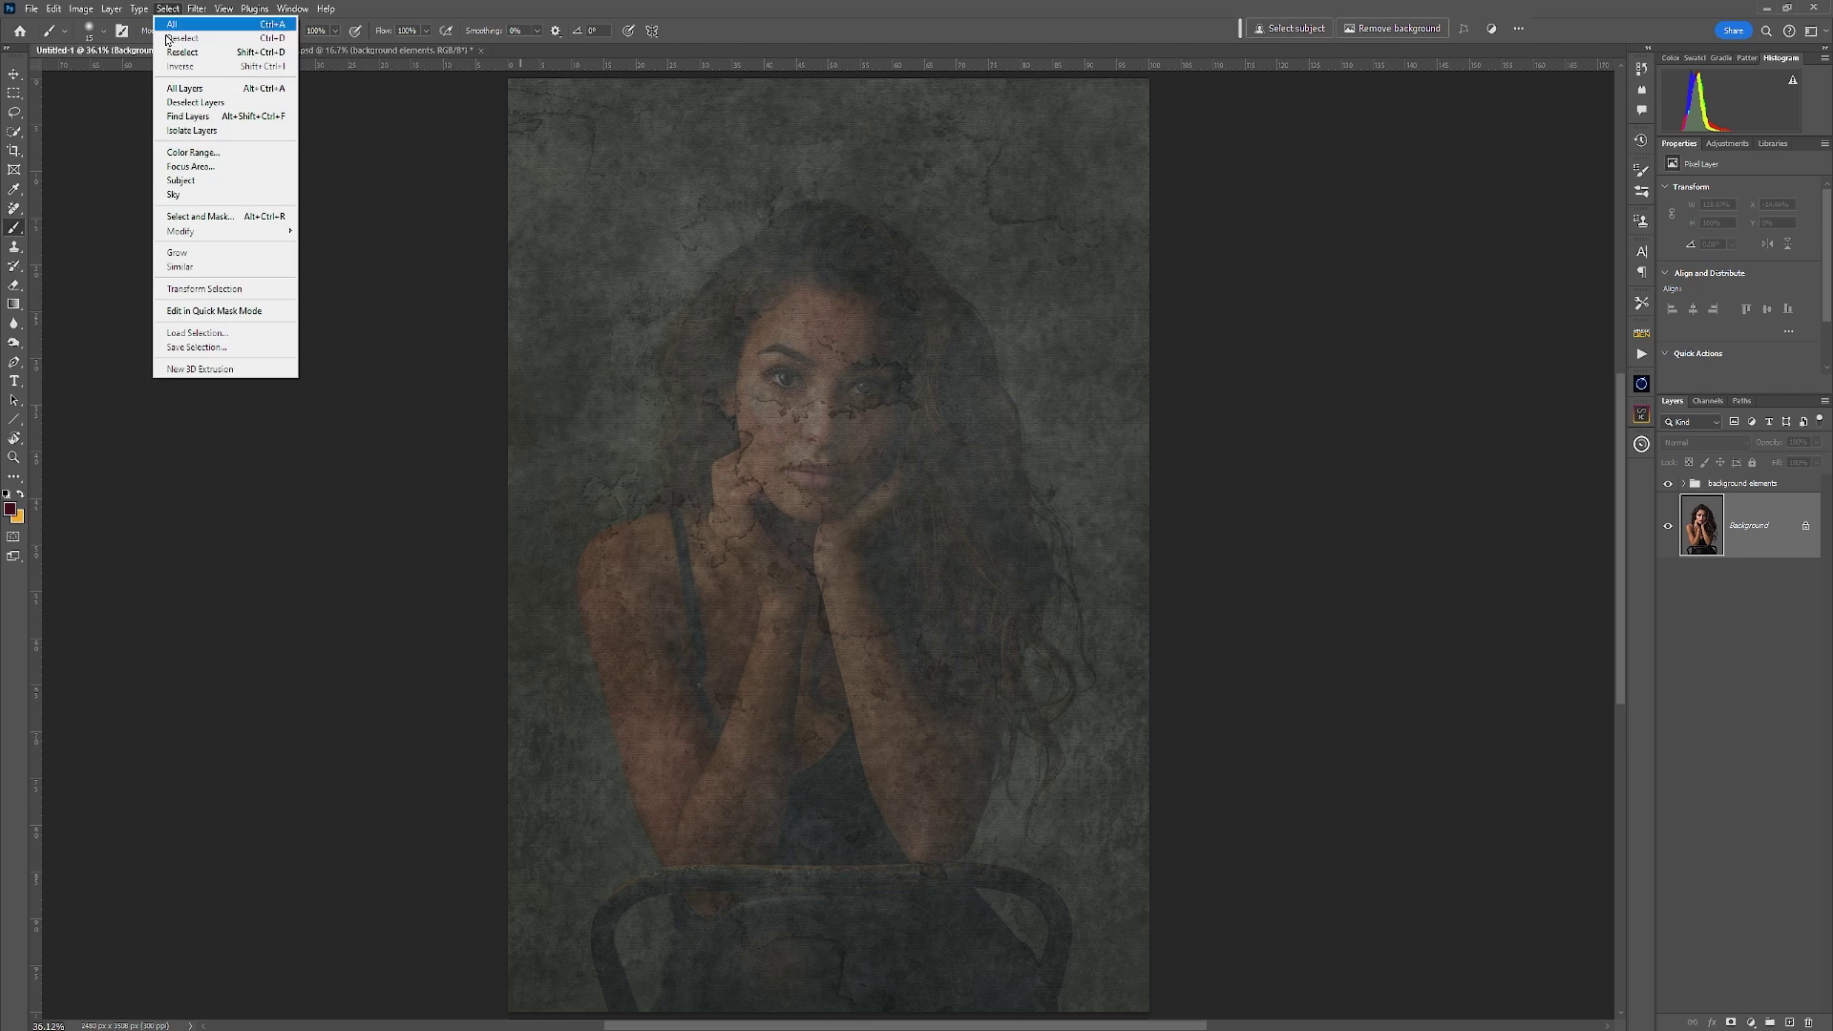
click(222, 184)
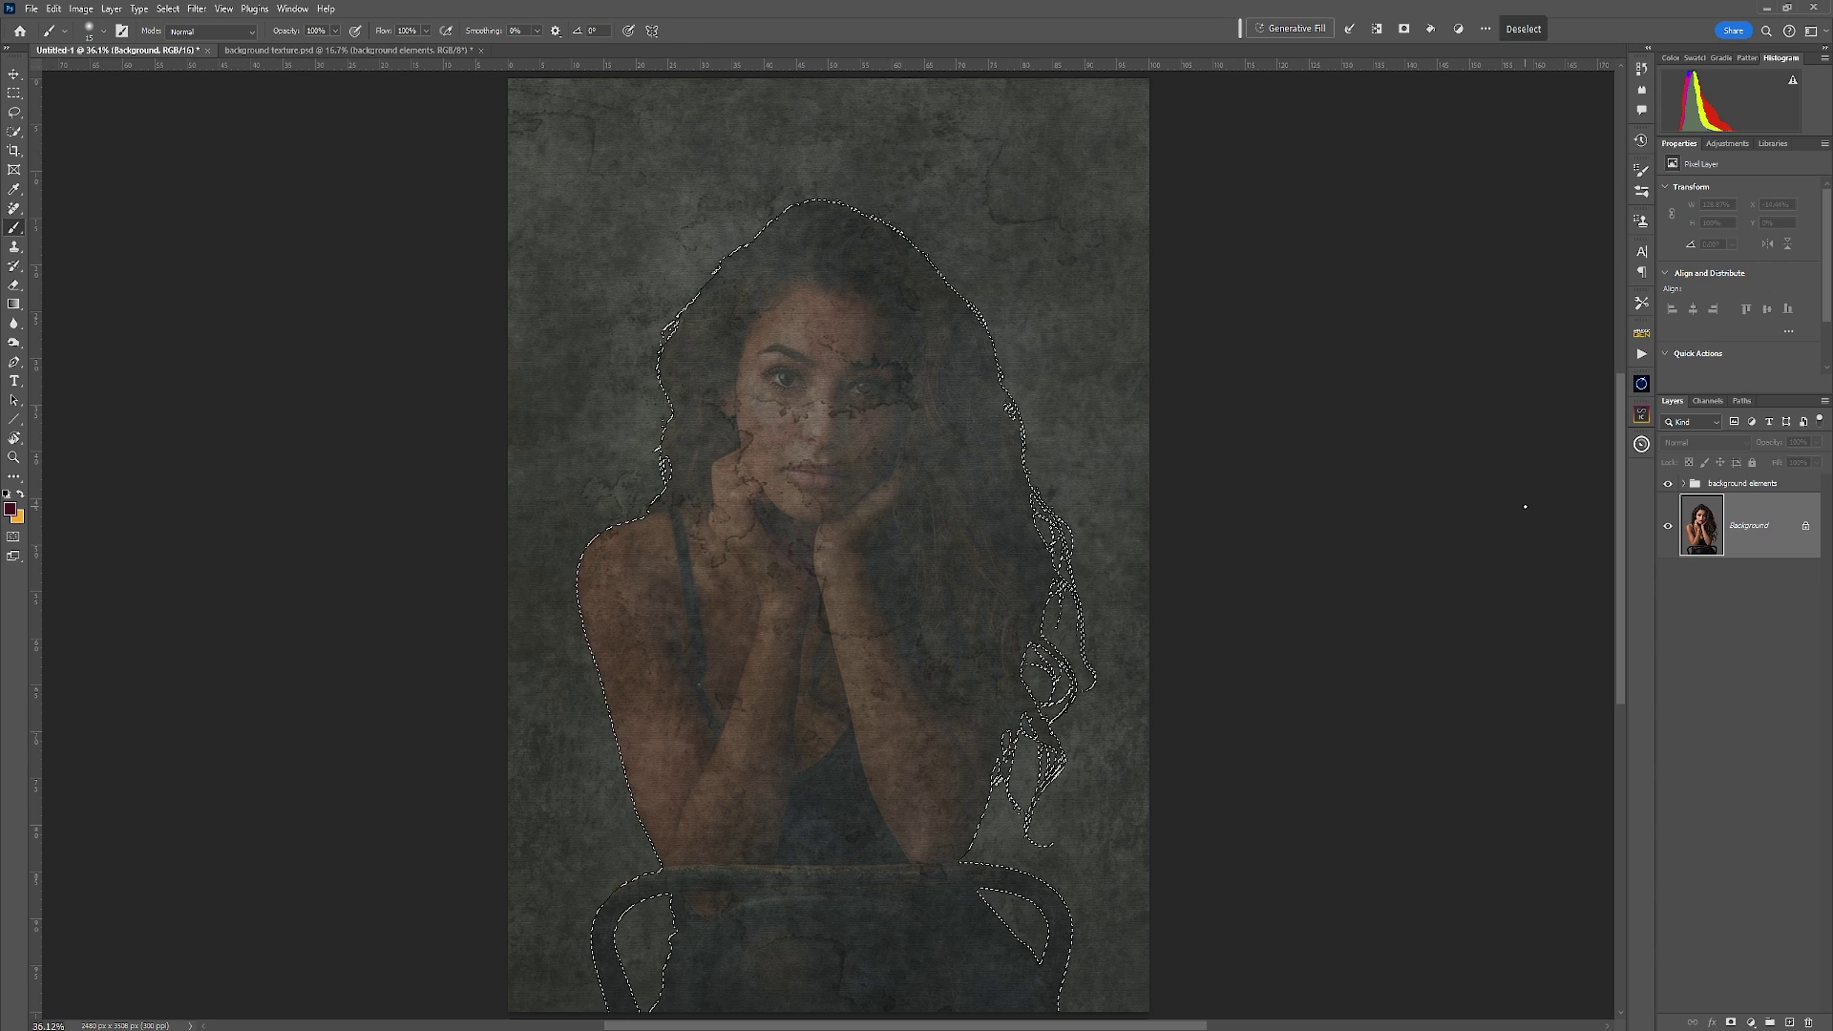
Step: Add an inverted layer mask to Group 1, then toggle the Vintage group to compare
click(1683, 483)
click(1778, 760)
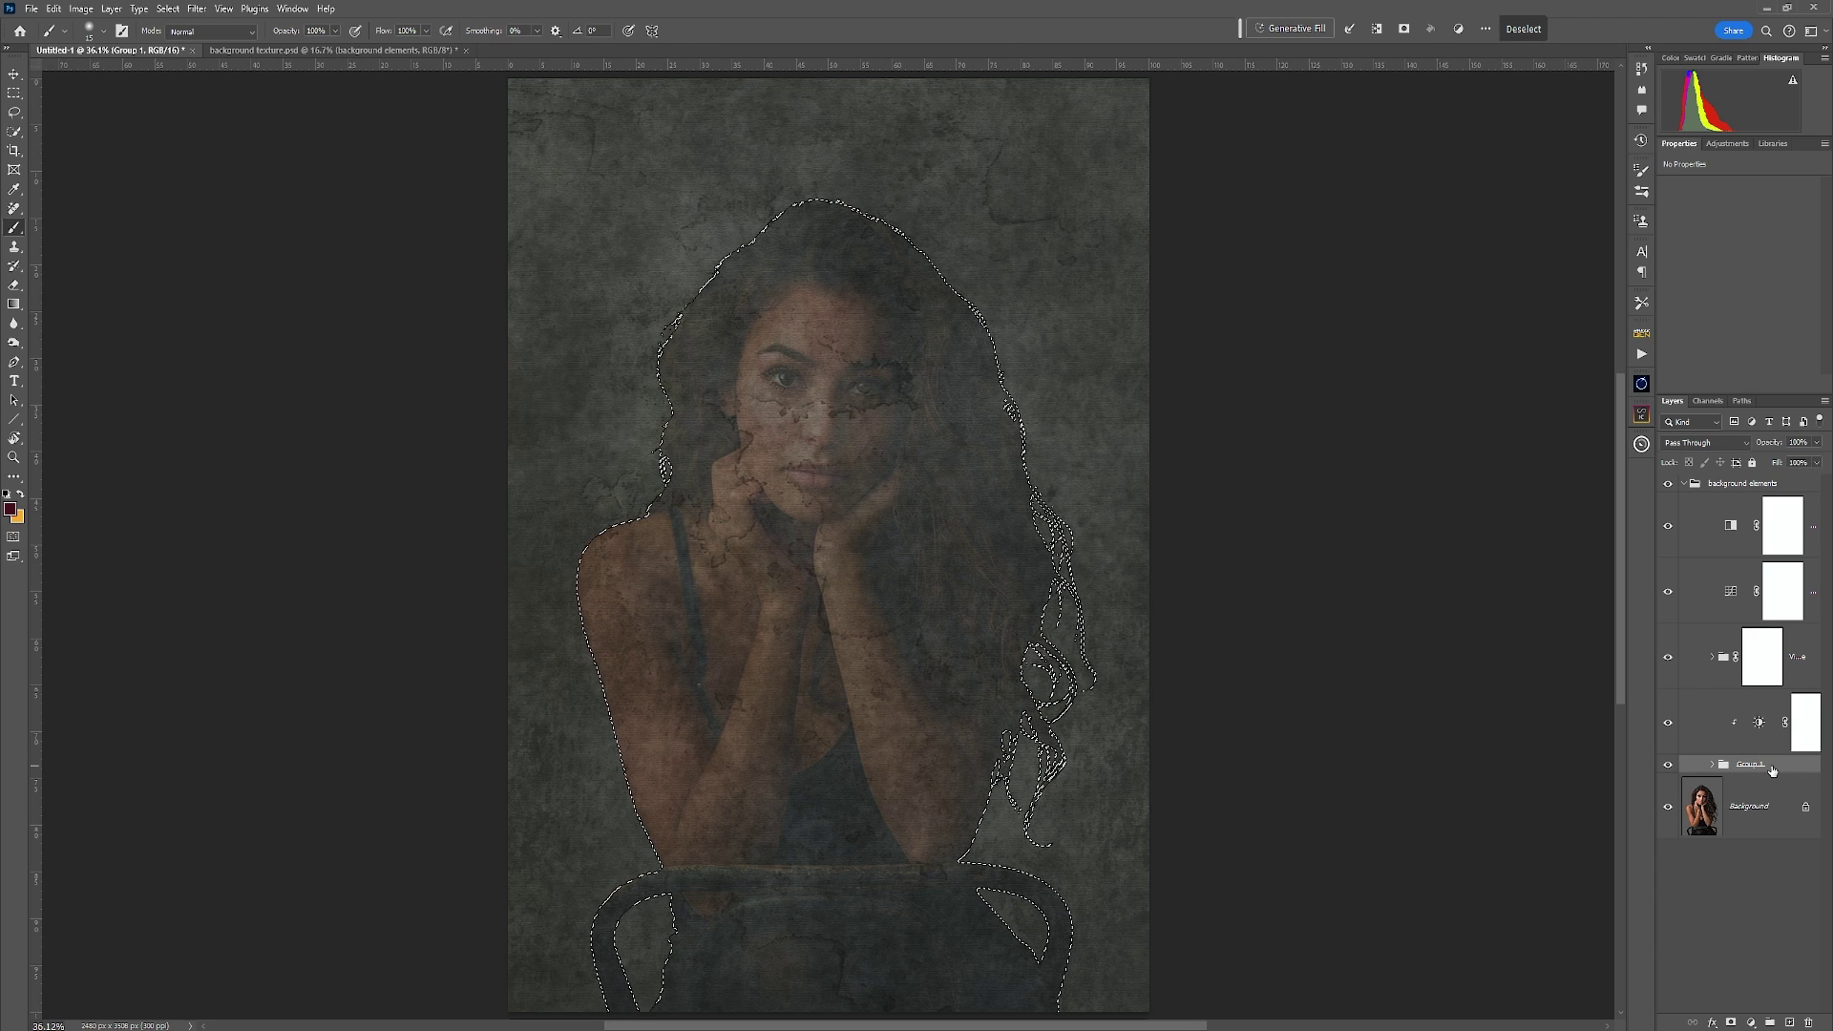
click(1731, 1023)
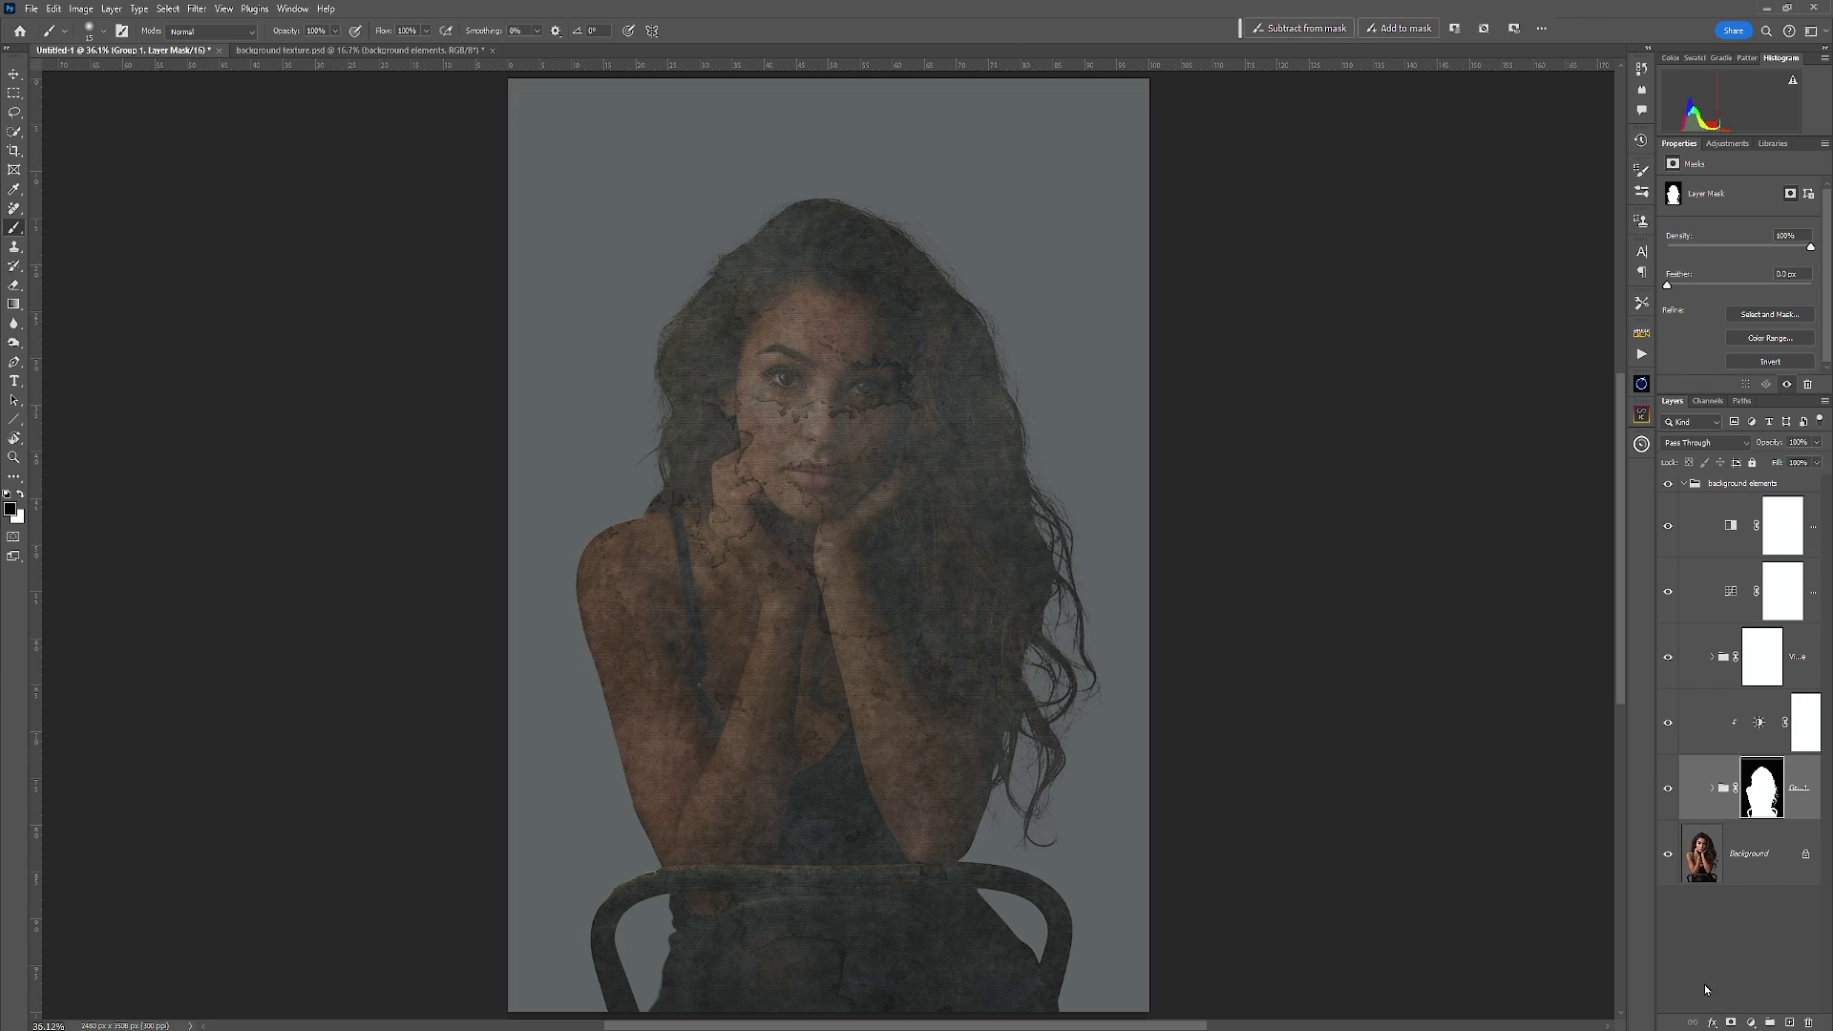
key(ctrl+i)
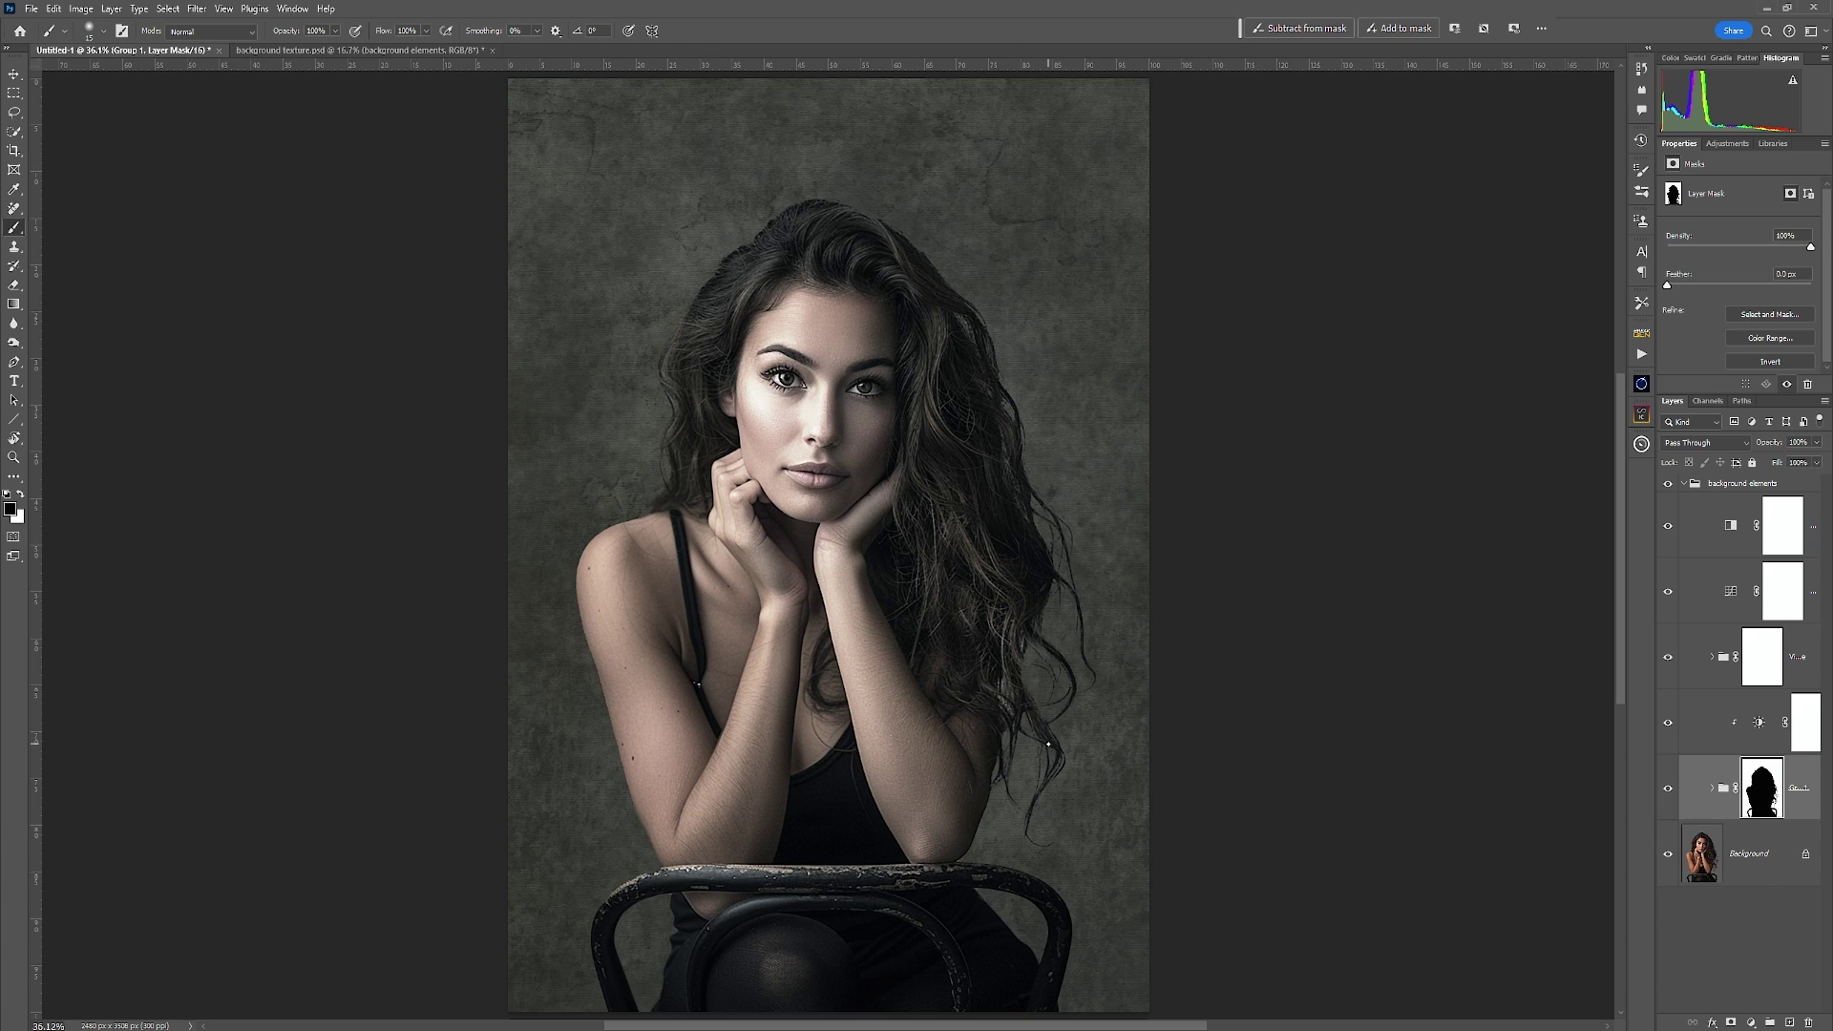
click(1667, 662)
click(1666, 658)
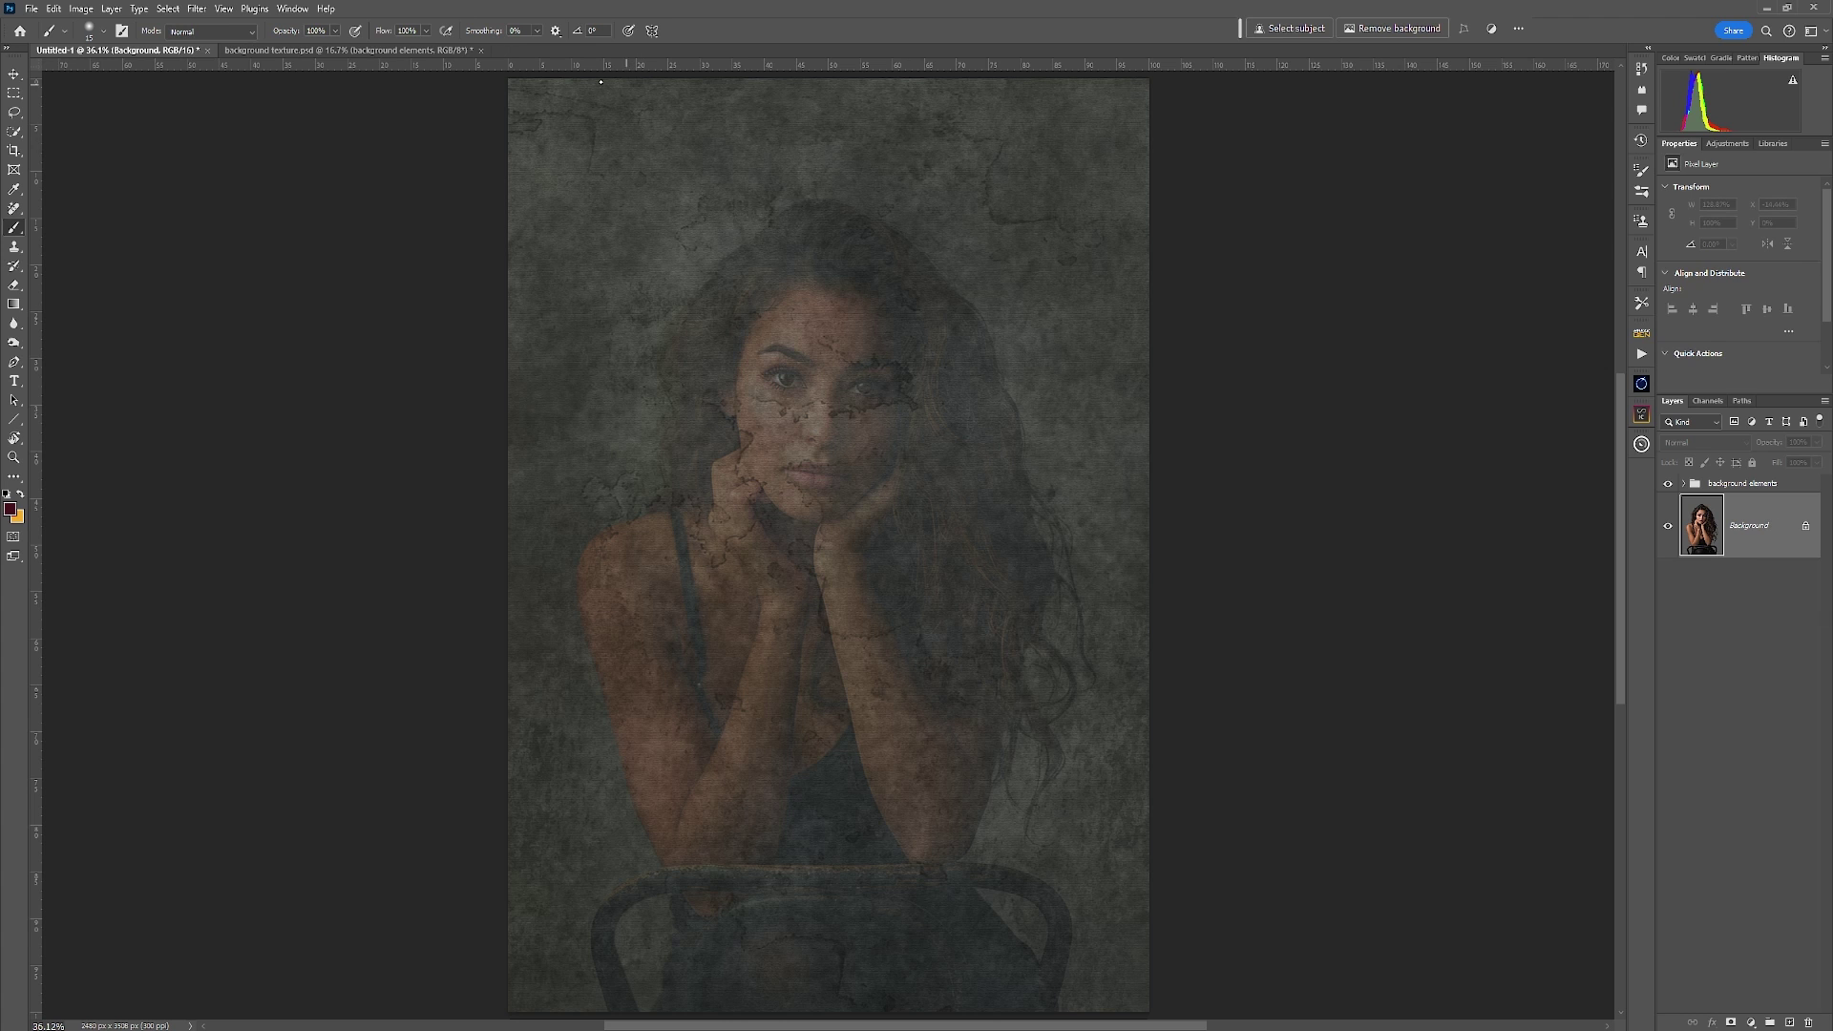
Step: Select the subject again and give Group 1 an inverted mask so the texture avoids the woman
click(165, 9)
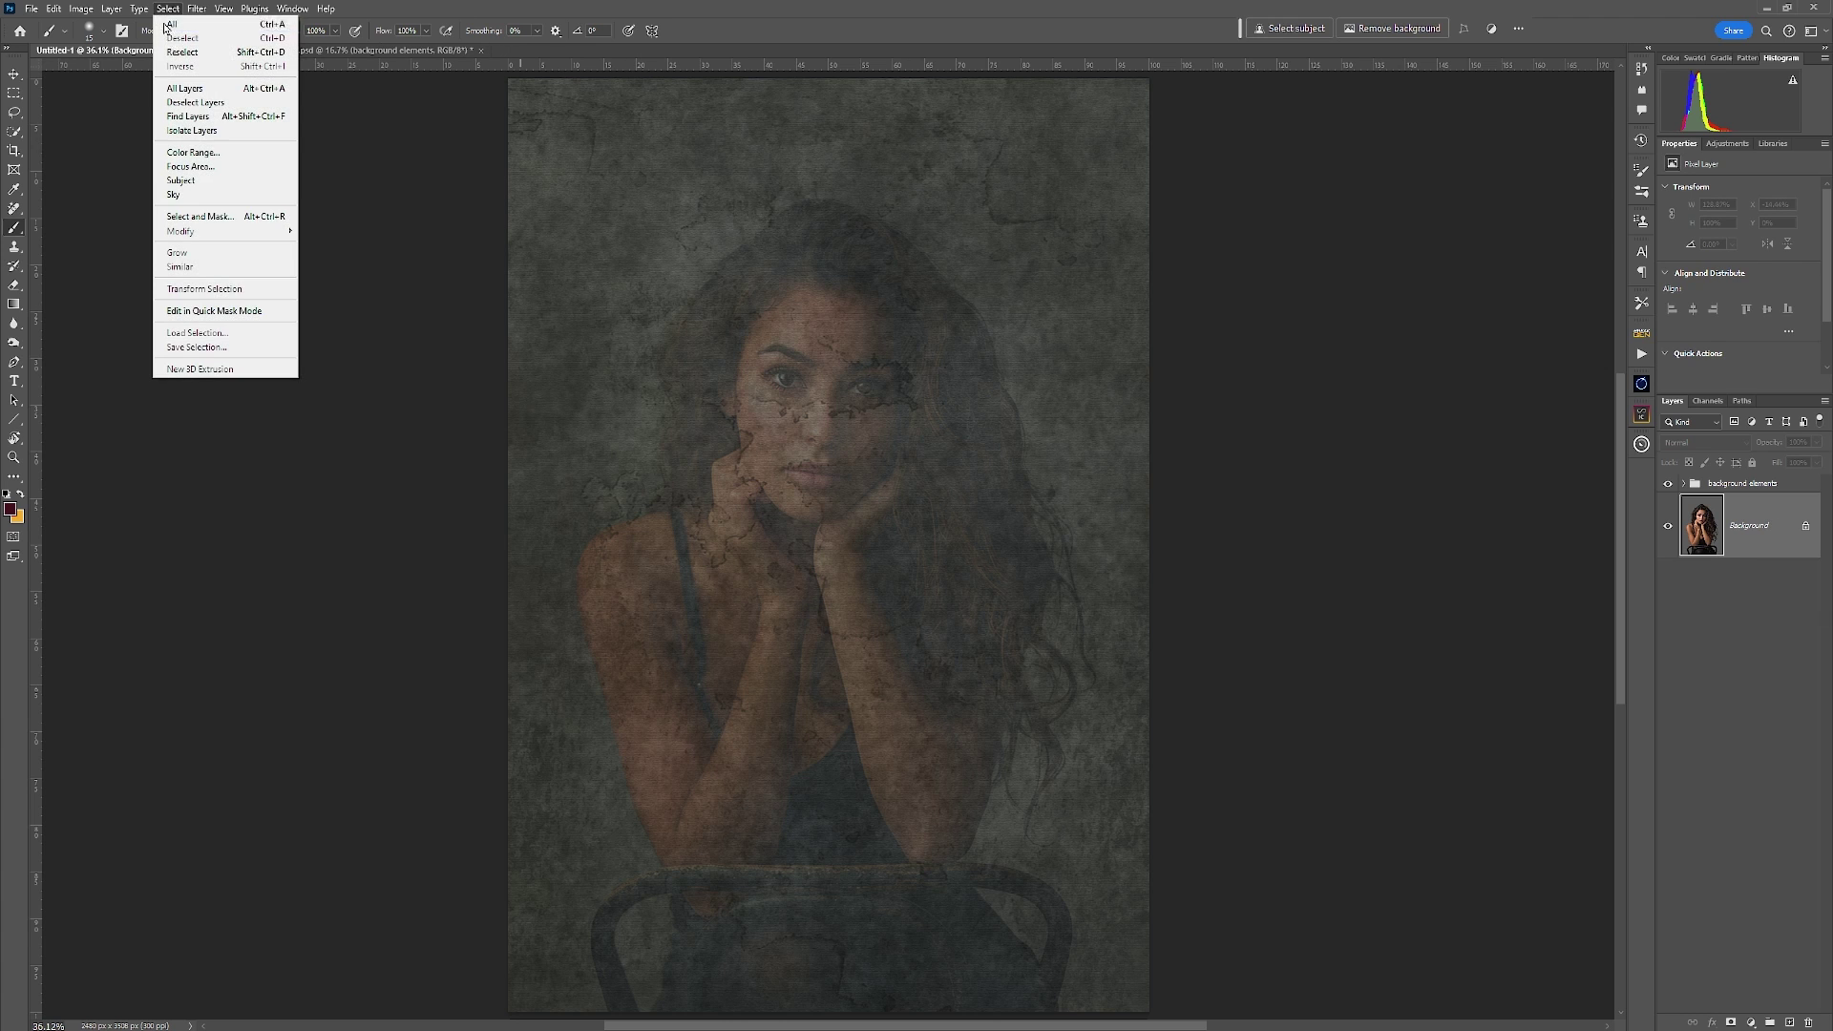
click(210, 180)
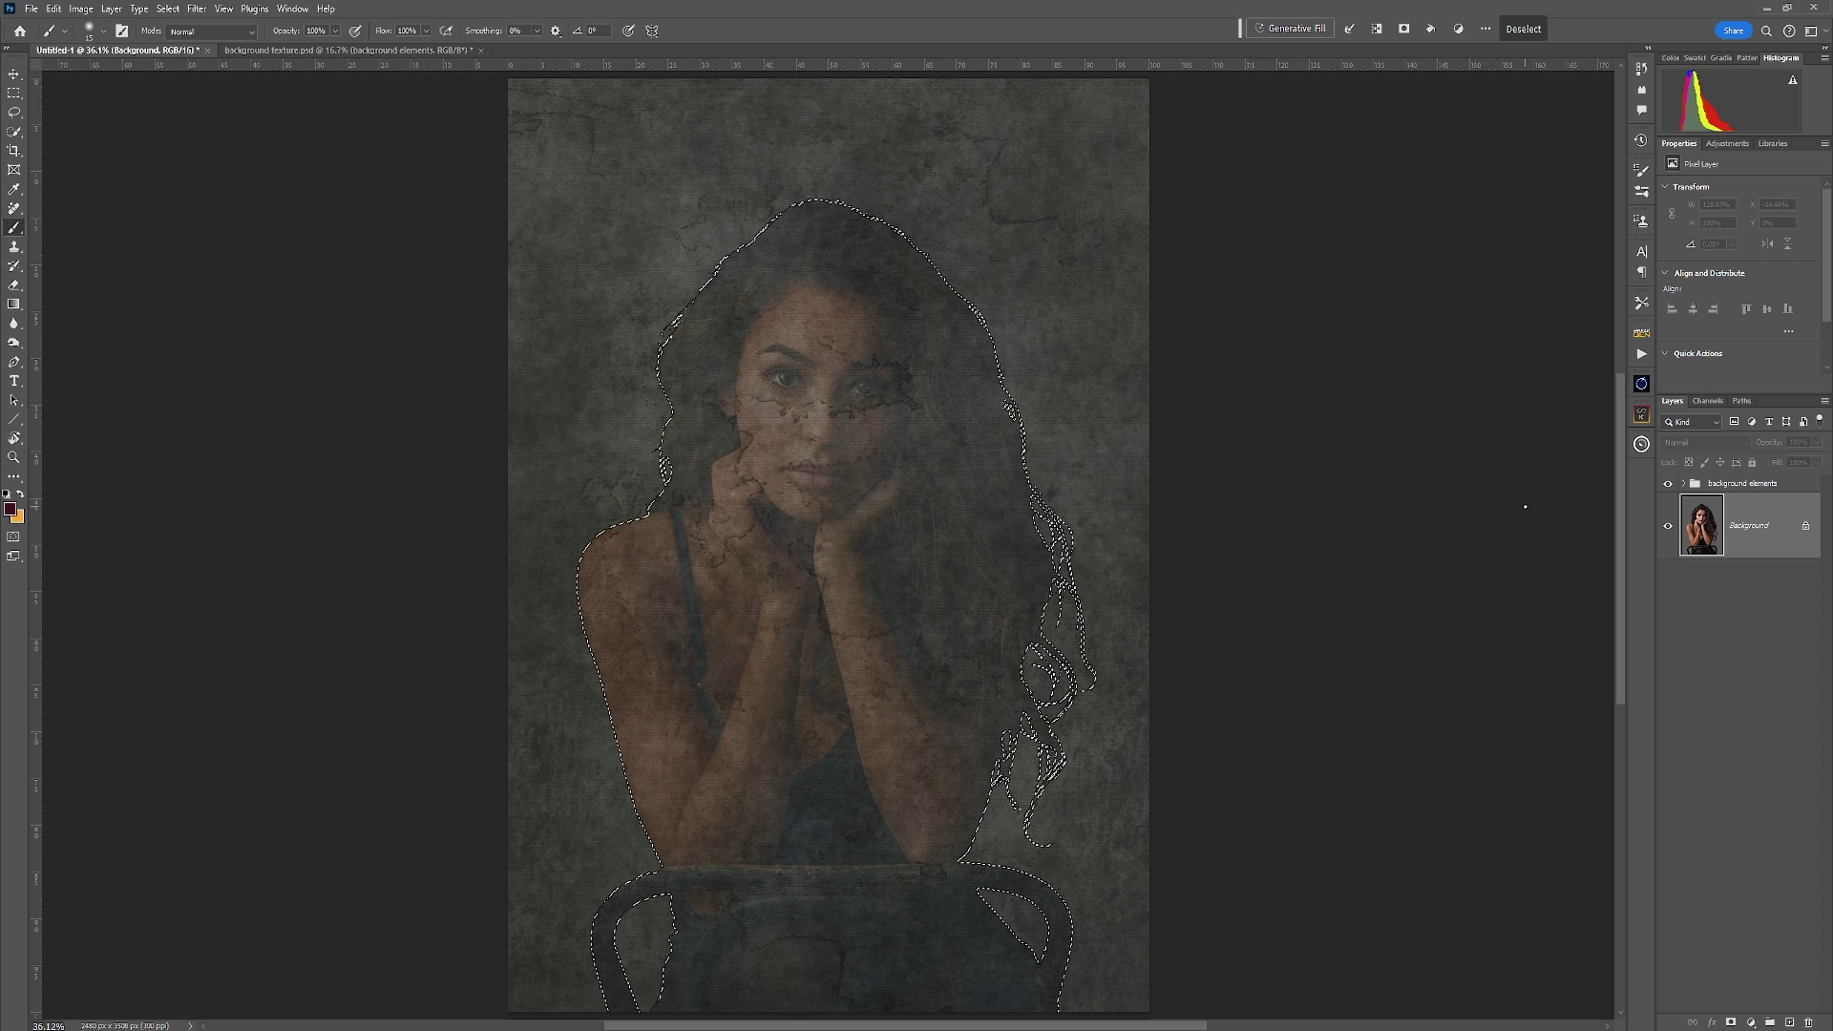
click(1682, 484)
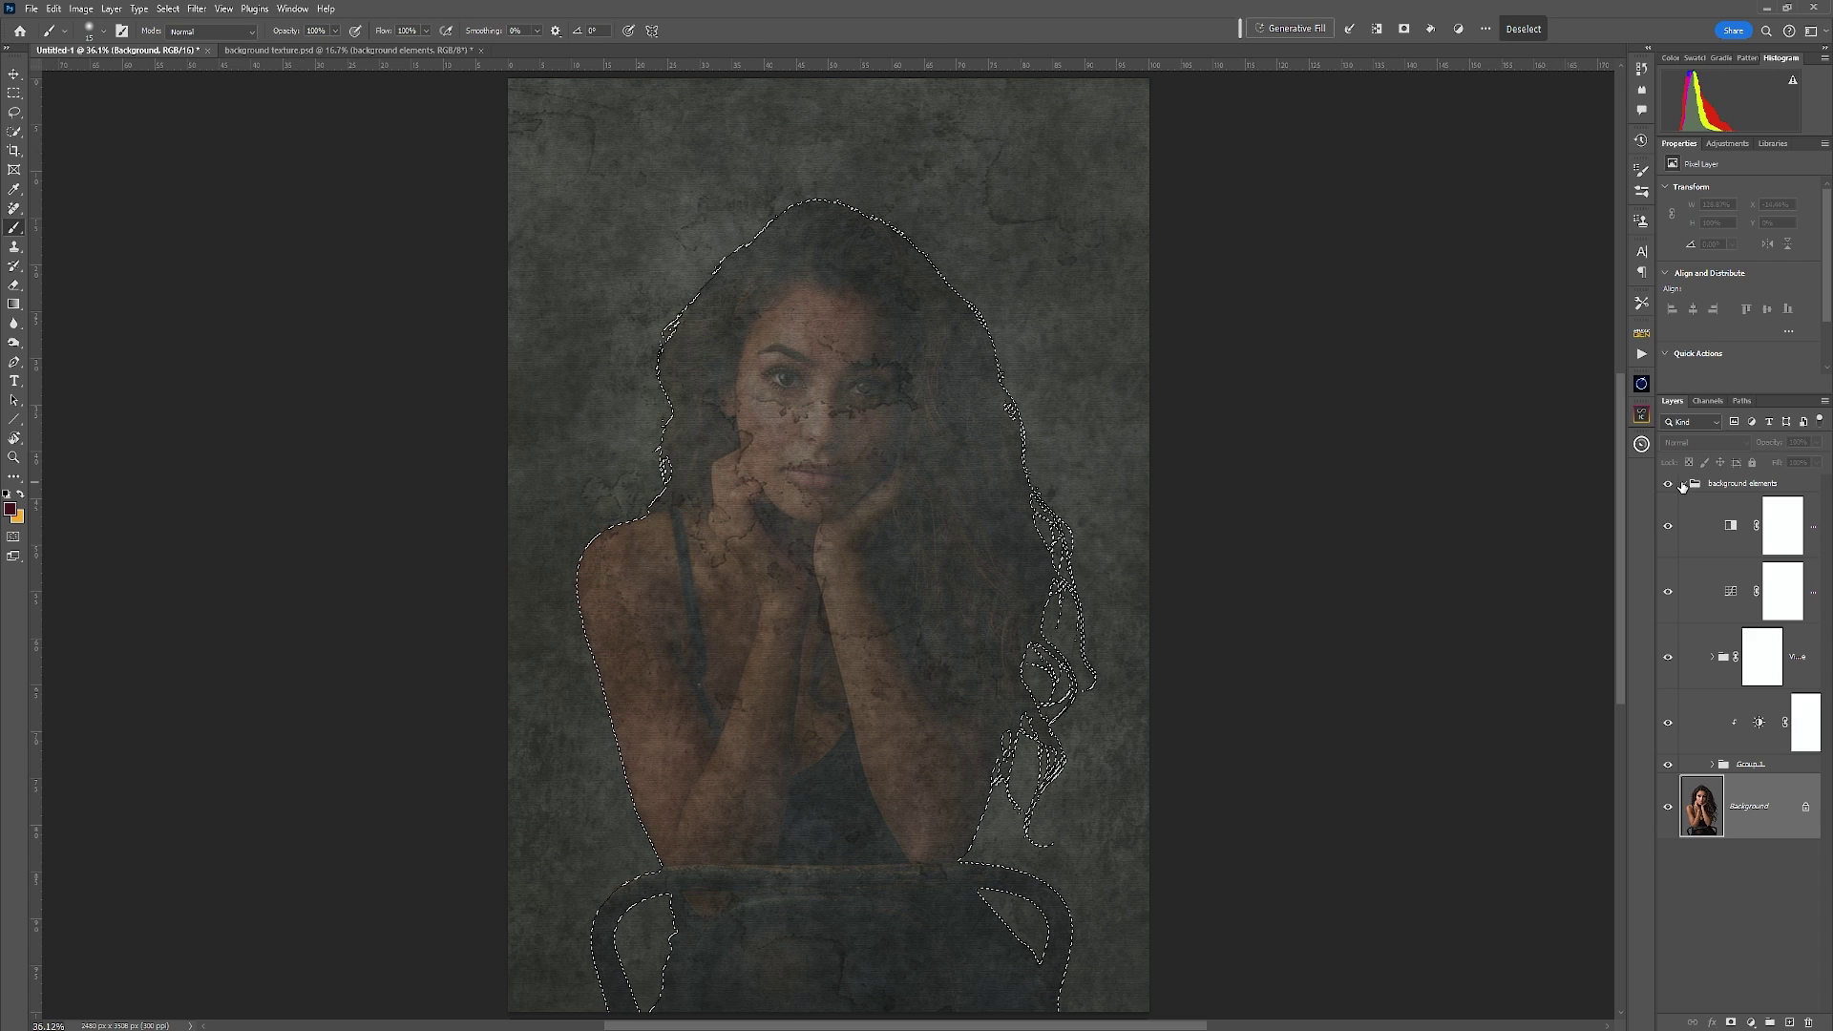
click(1774, 764)
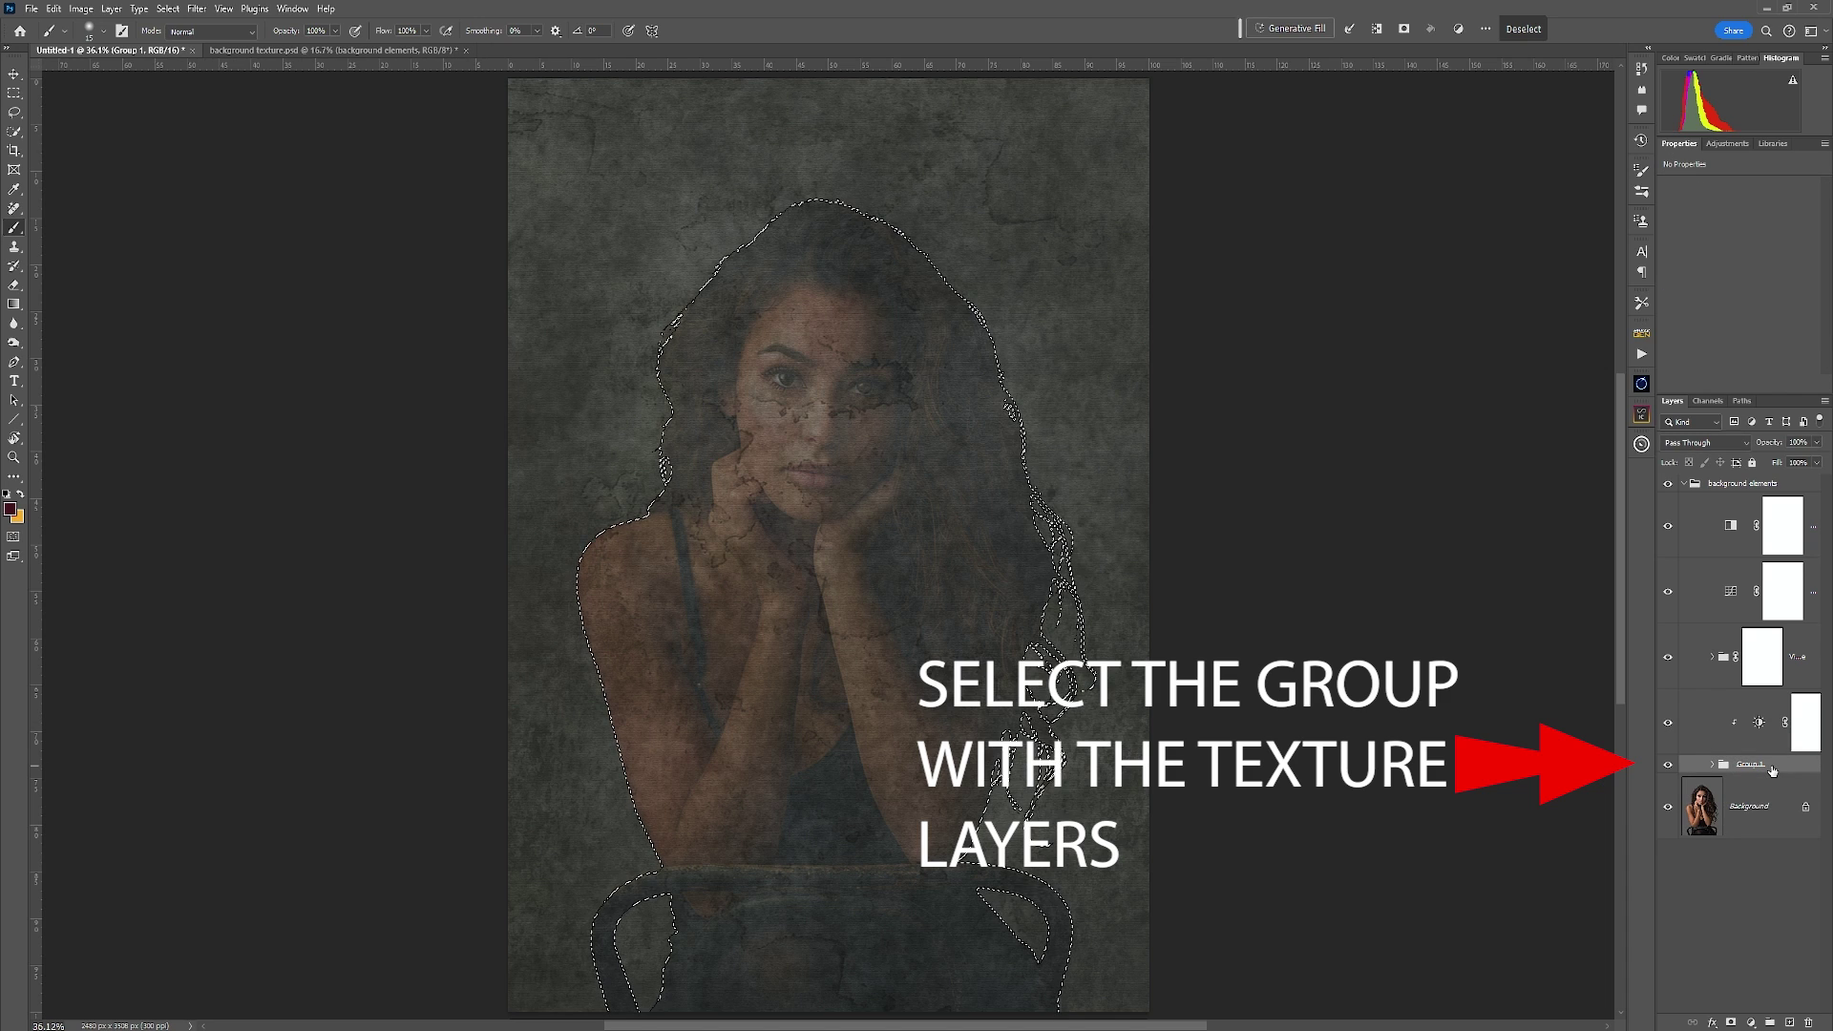
click(1731, 1023)
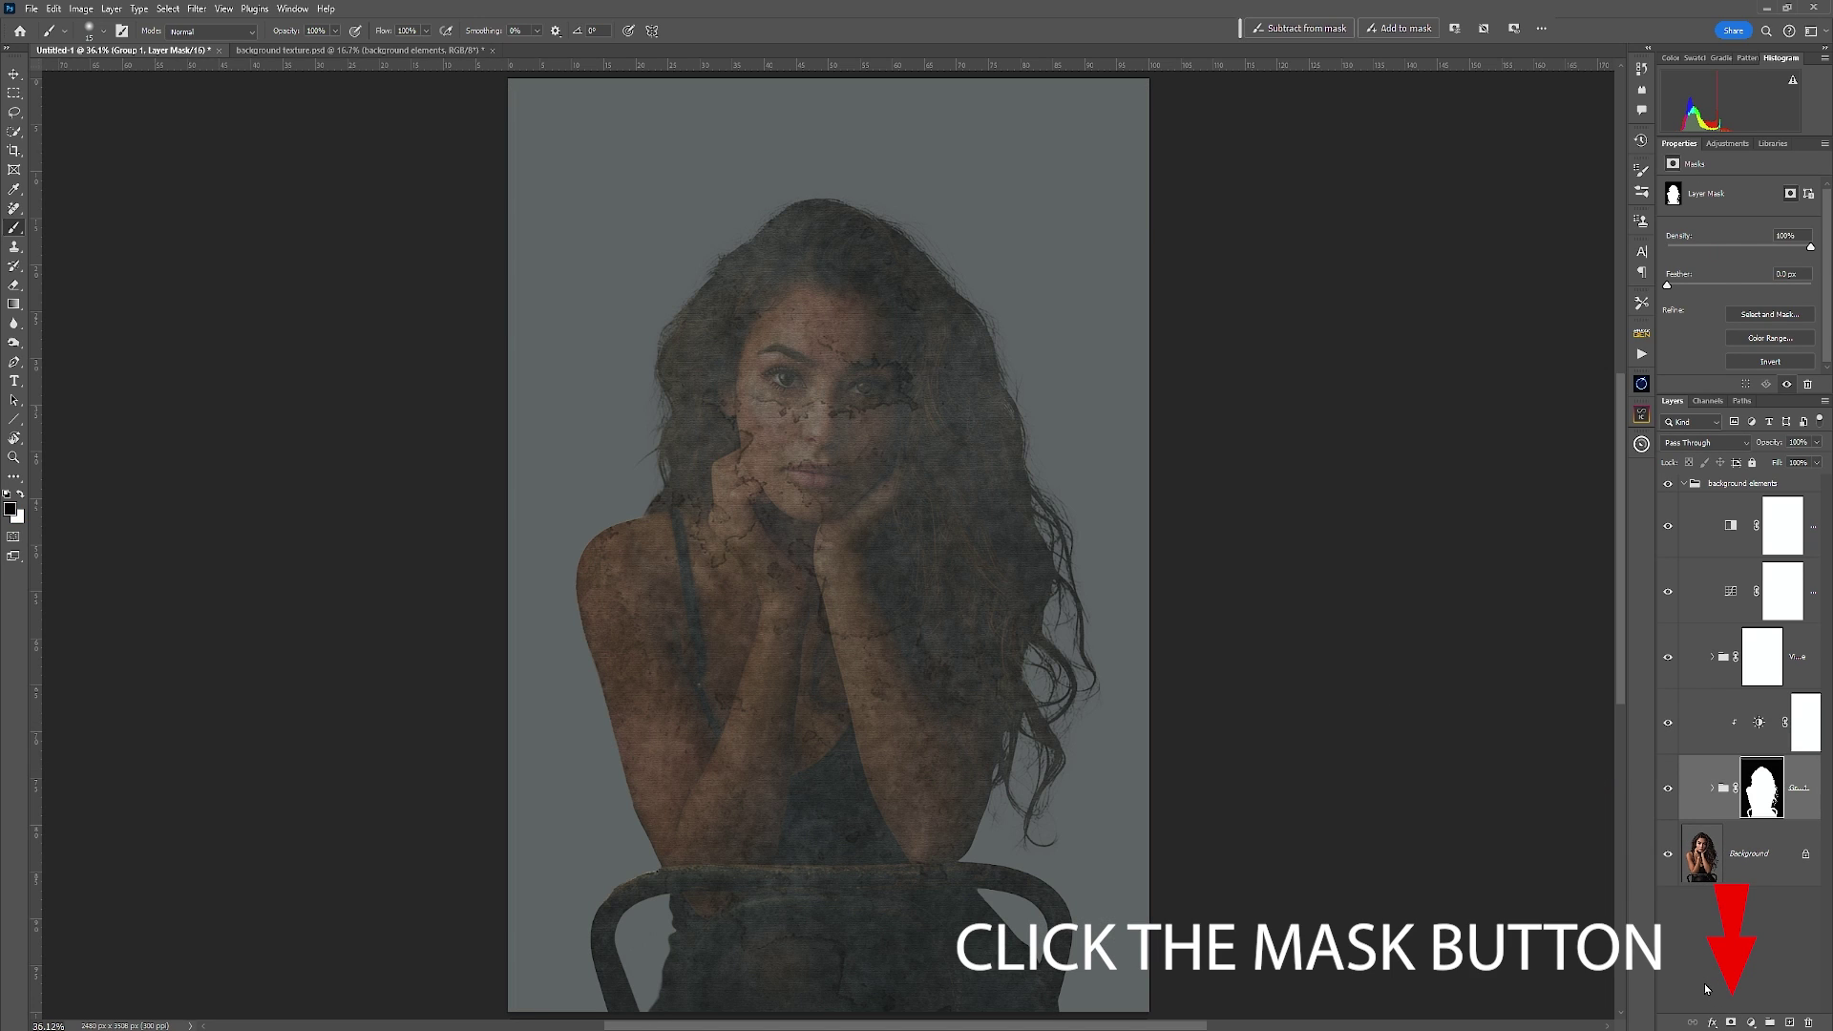
key(ctrl+i)
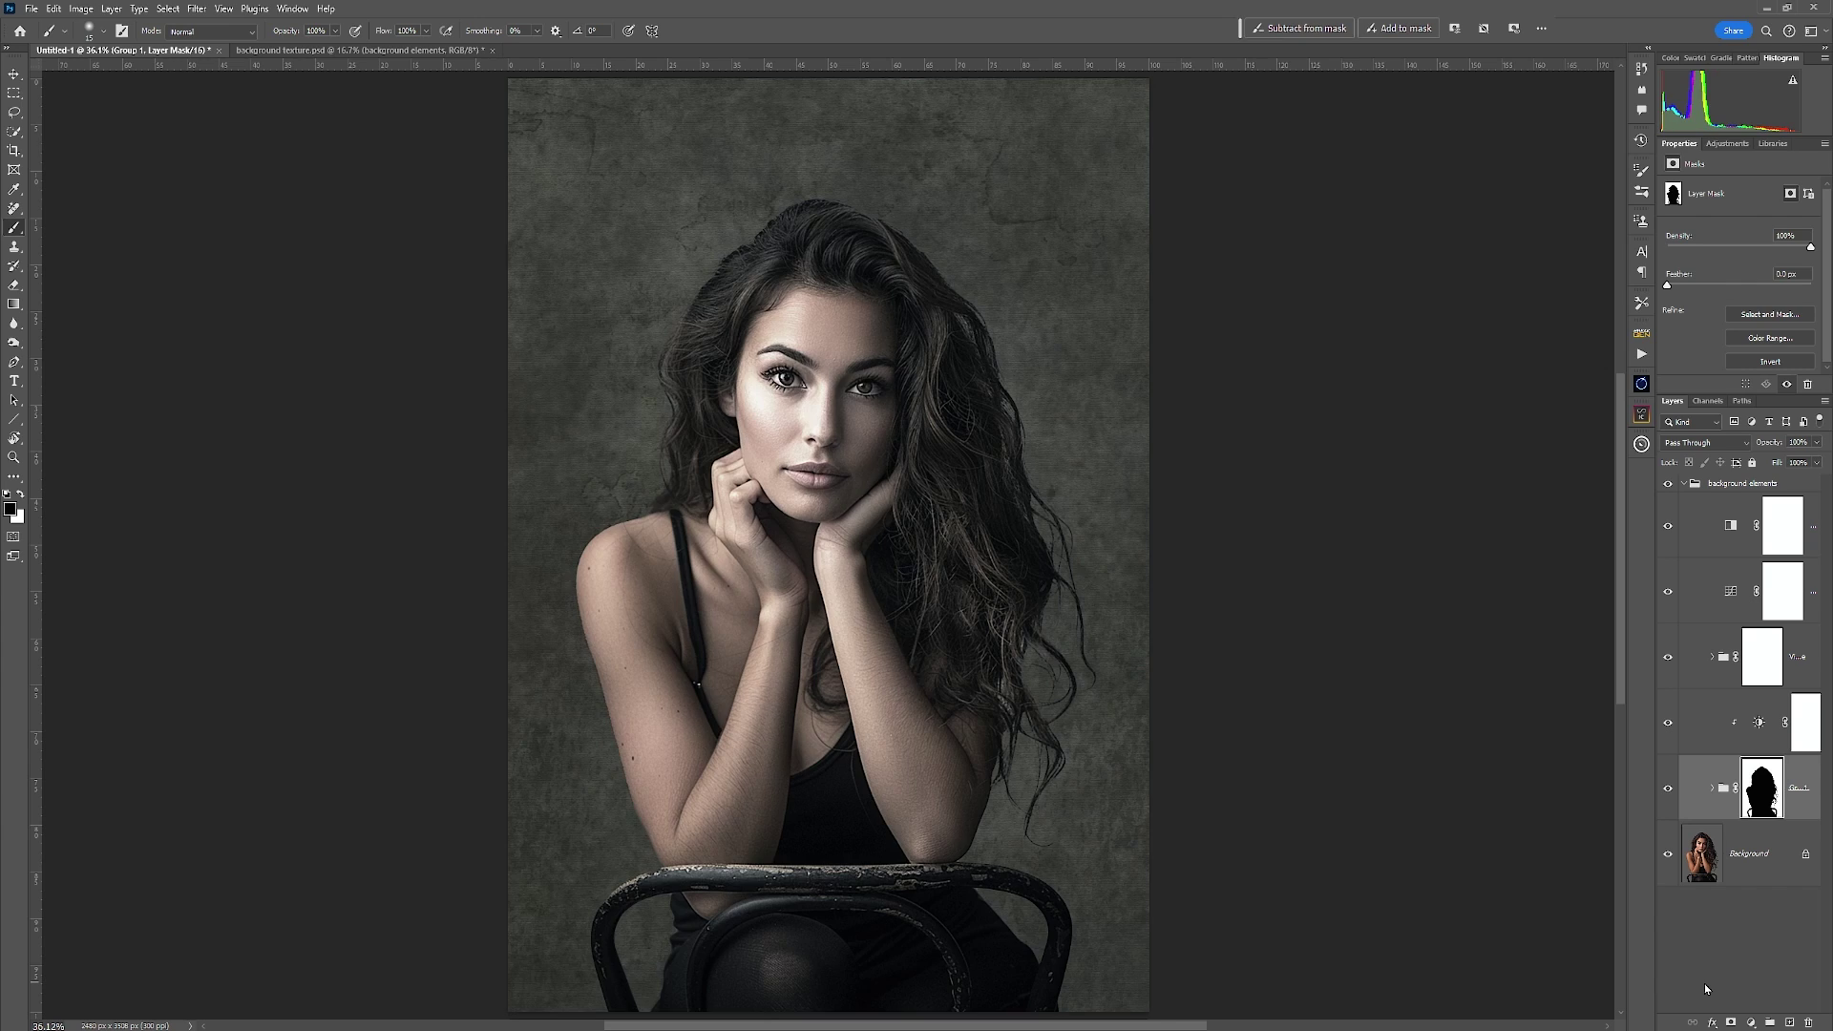
Step: Expand Group 1 in an enlarged layer list, inspect its three texture layers, and collapse it
click(1711, 795)
drag(1745, 393, 1708, 184)
click(1697, 905)
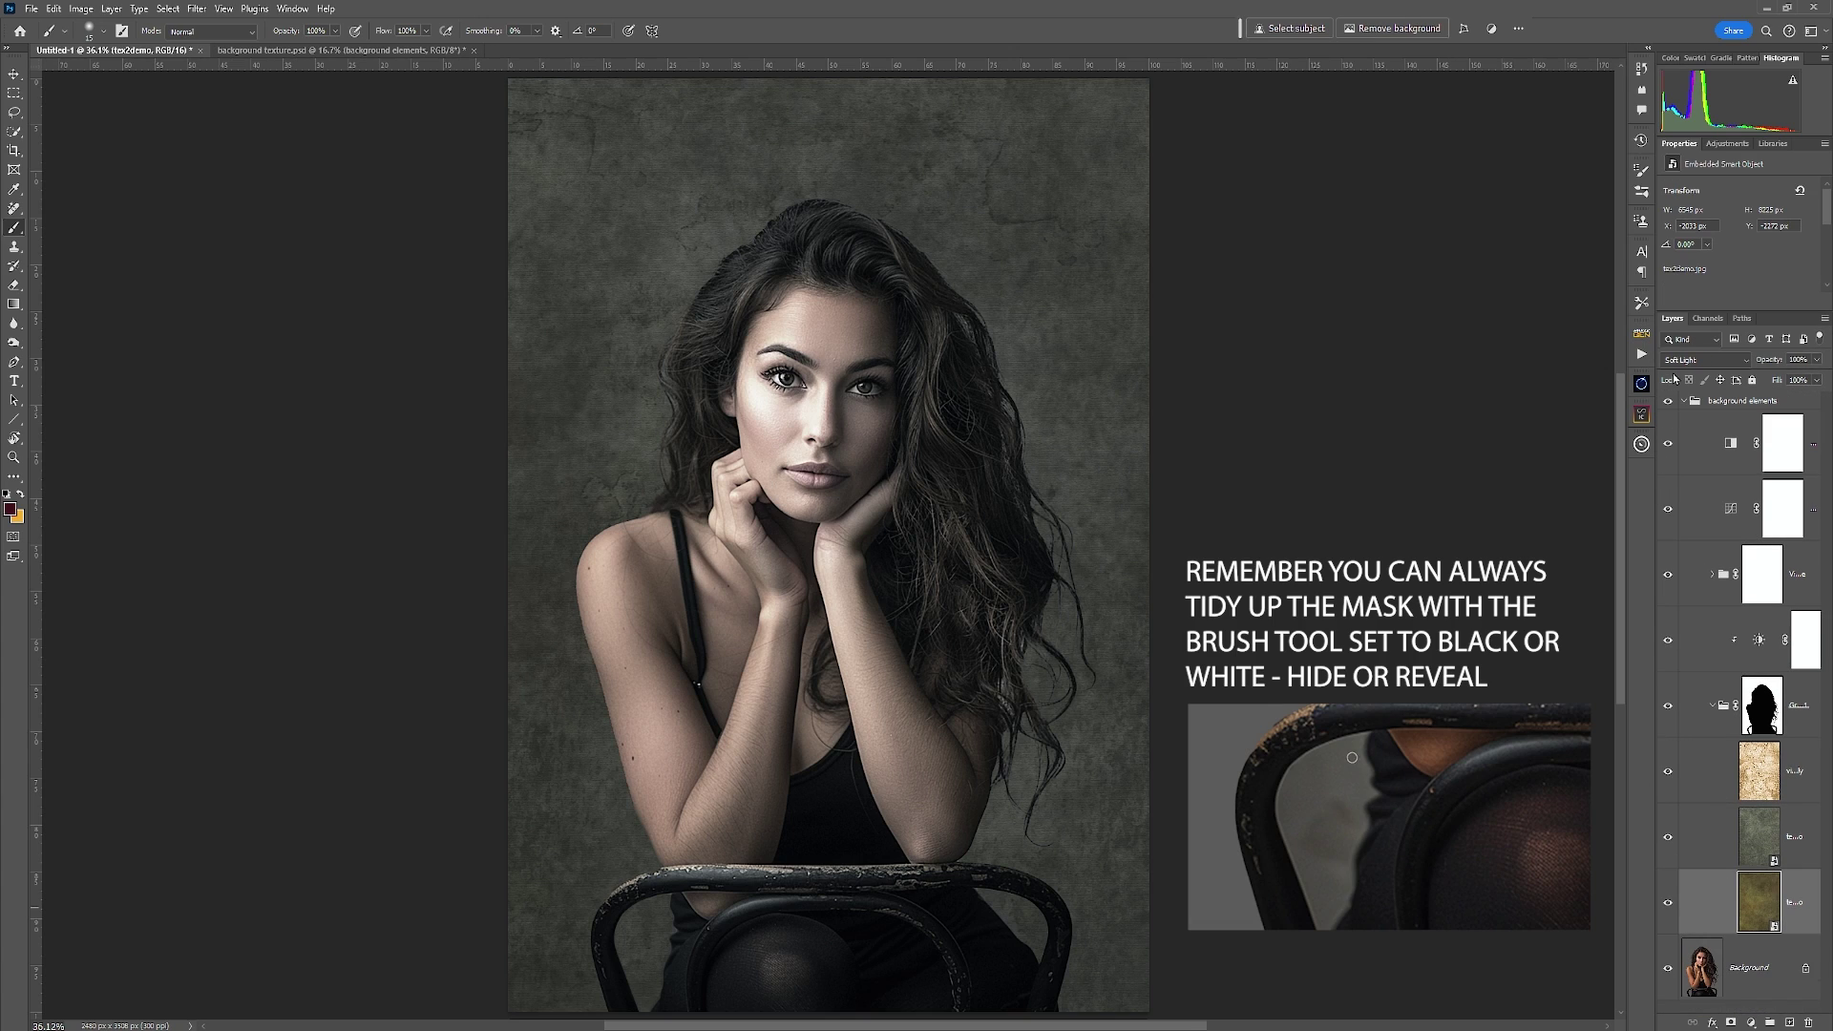
click(1711, 842)
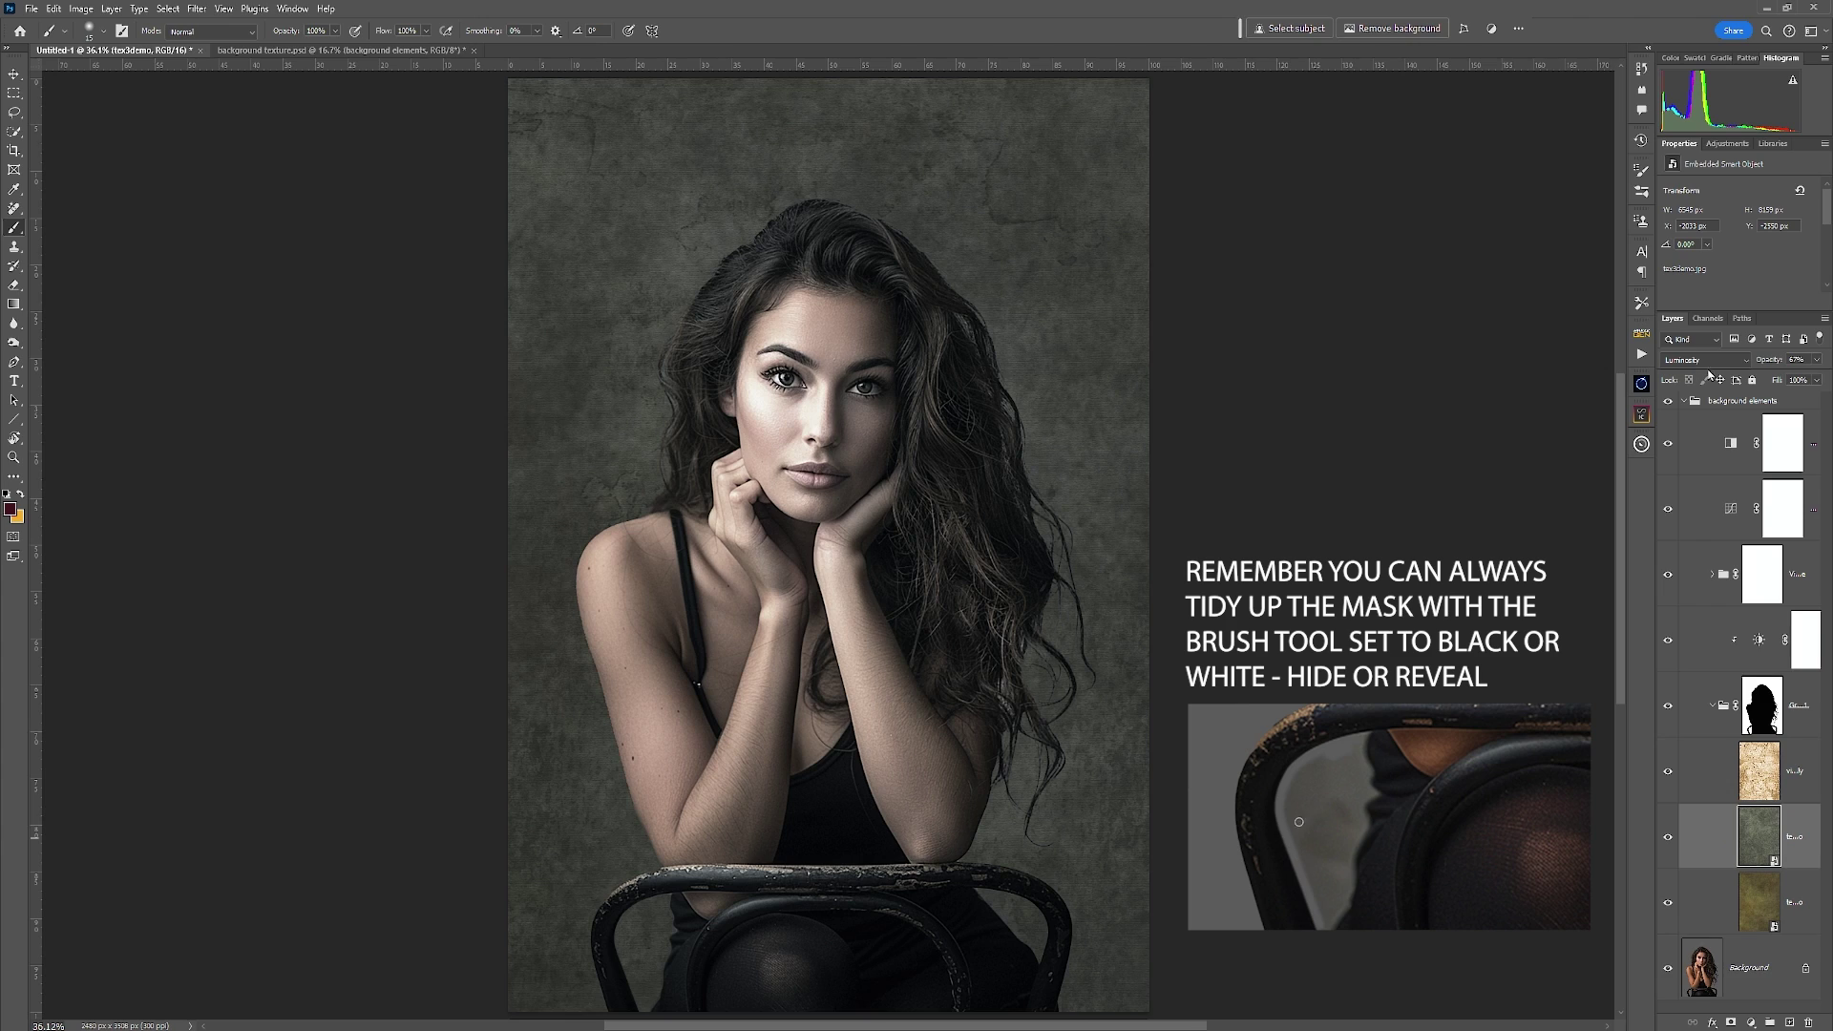
click(1691, 772)
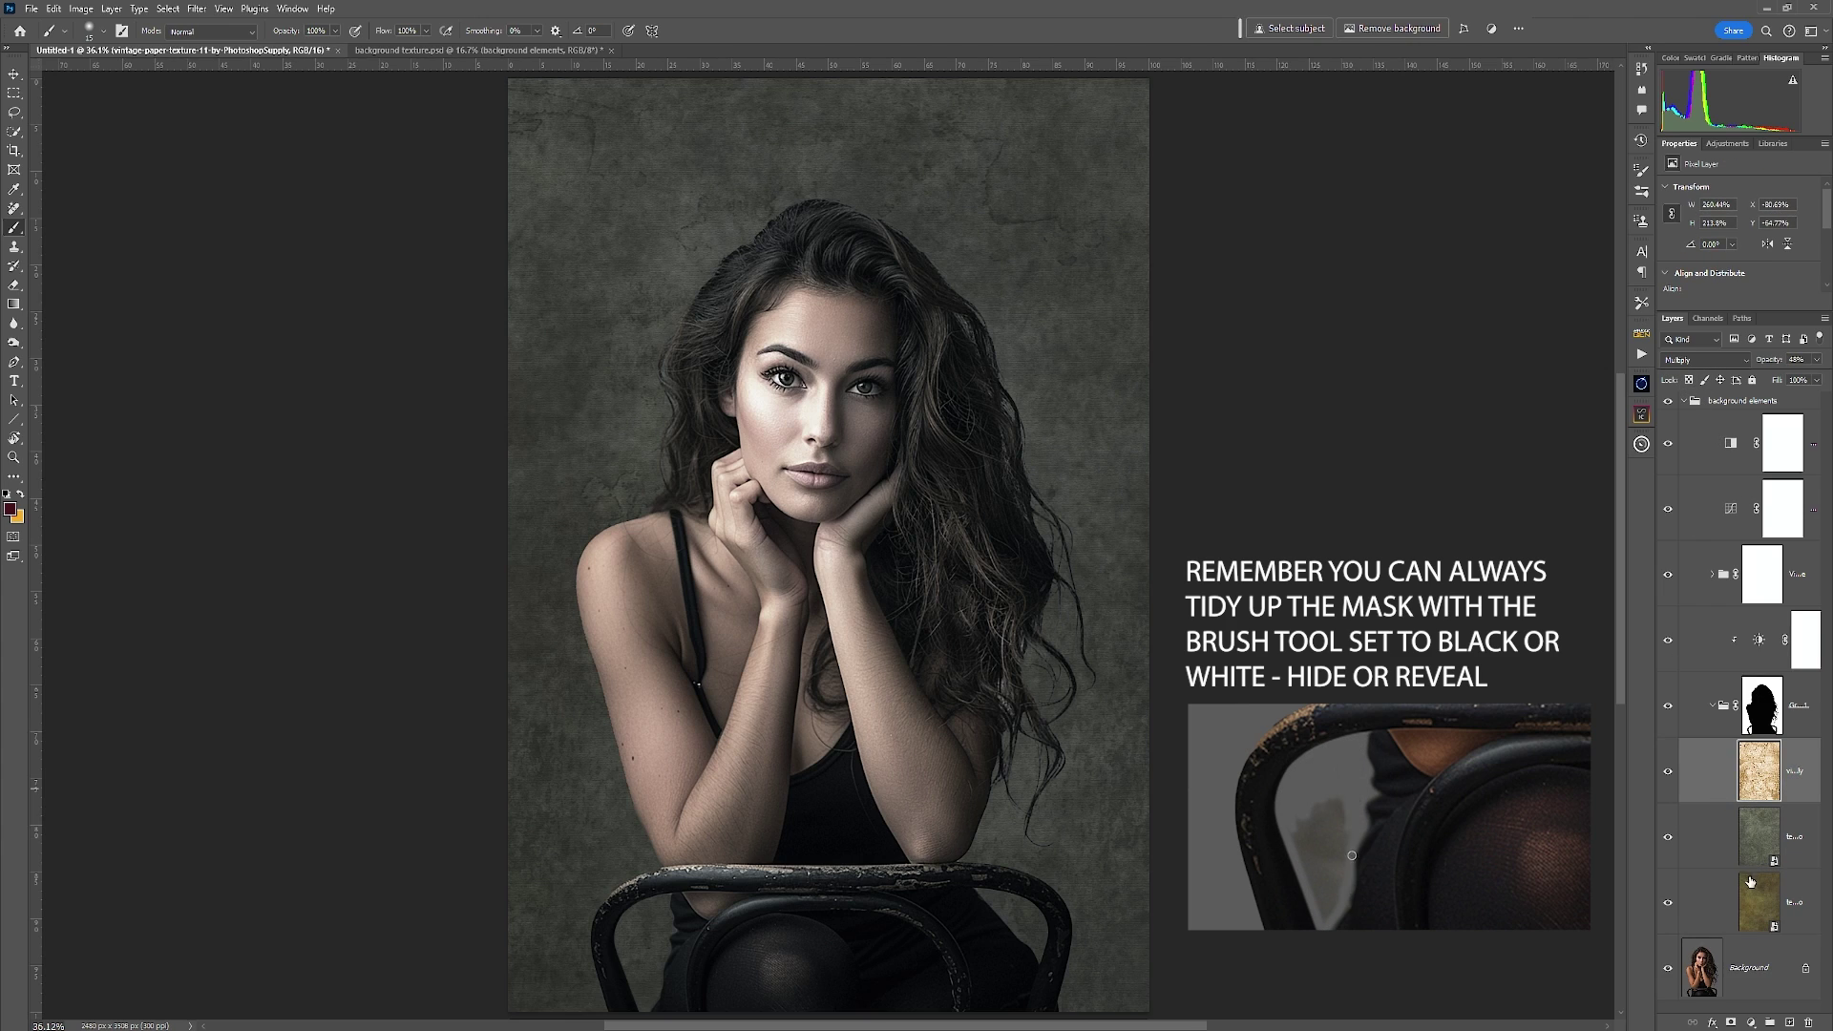
click(1713, 705)
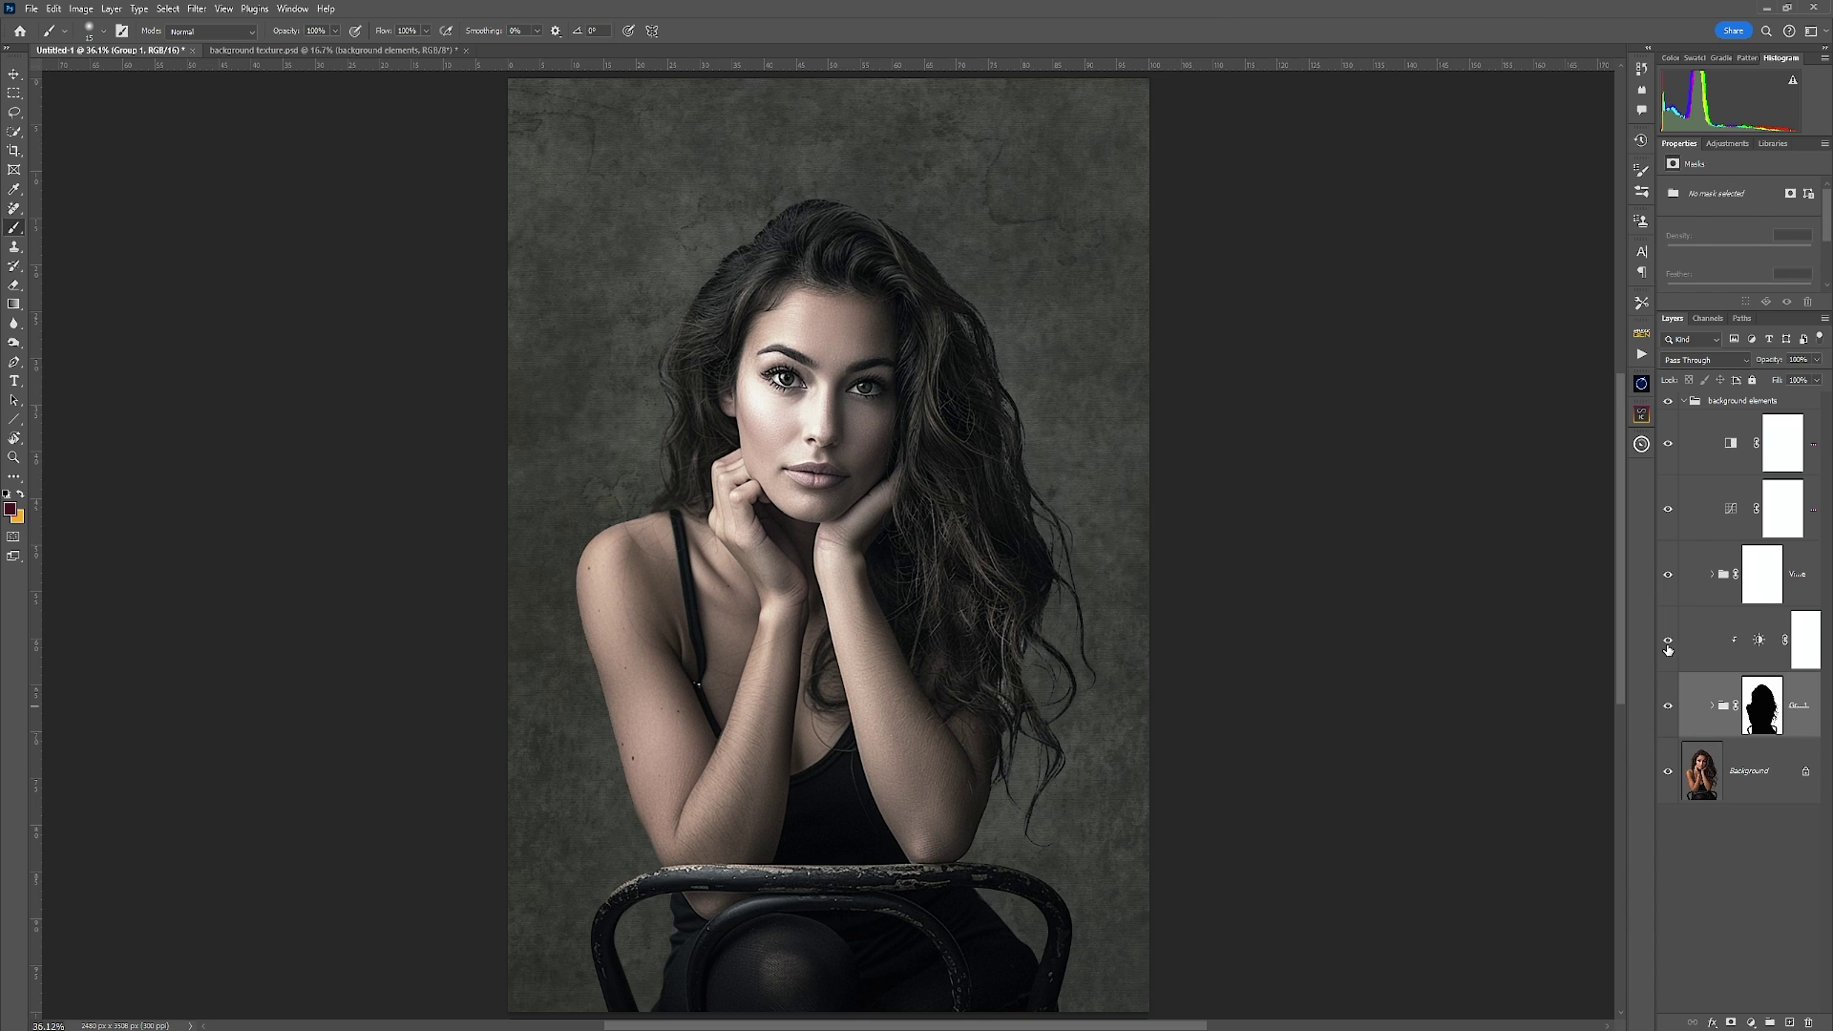
Step: Toggle the Vintage group off and on, enlarge the upper panel, and show the Adjustments presets
click(1668, 575)
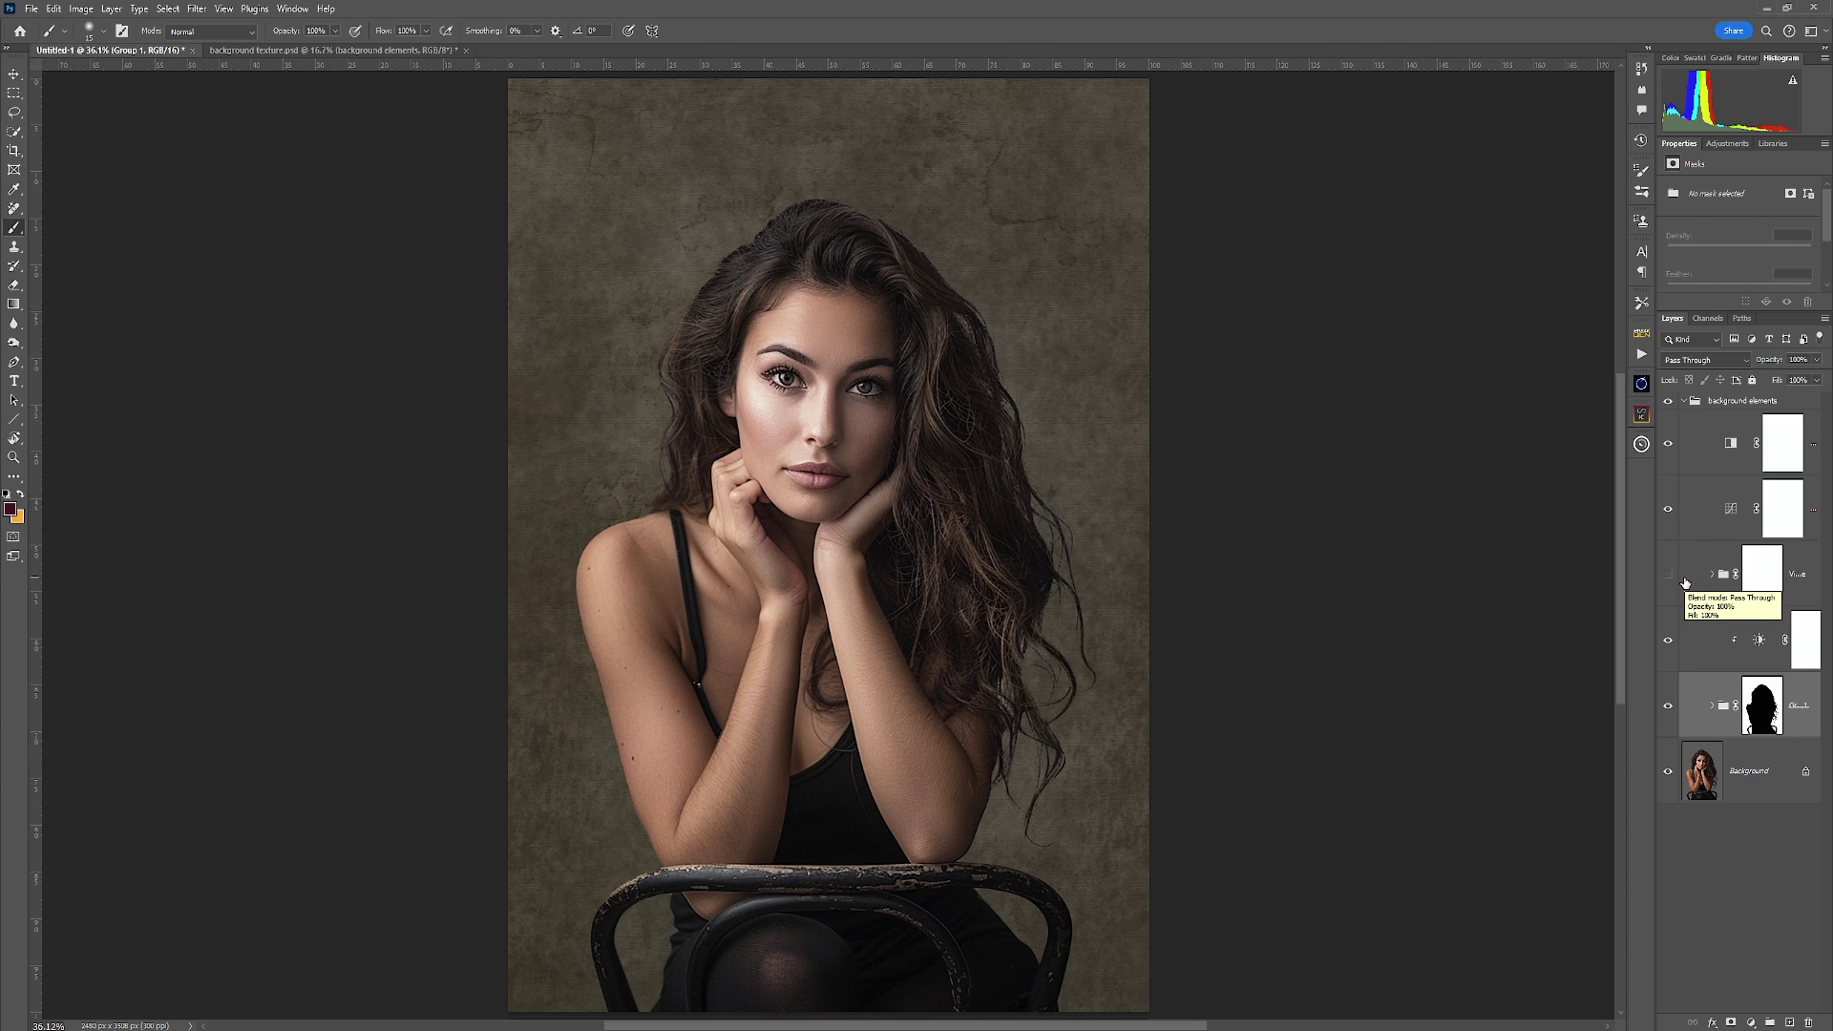
click(1668, 575)
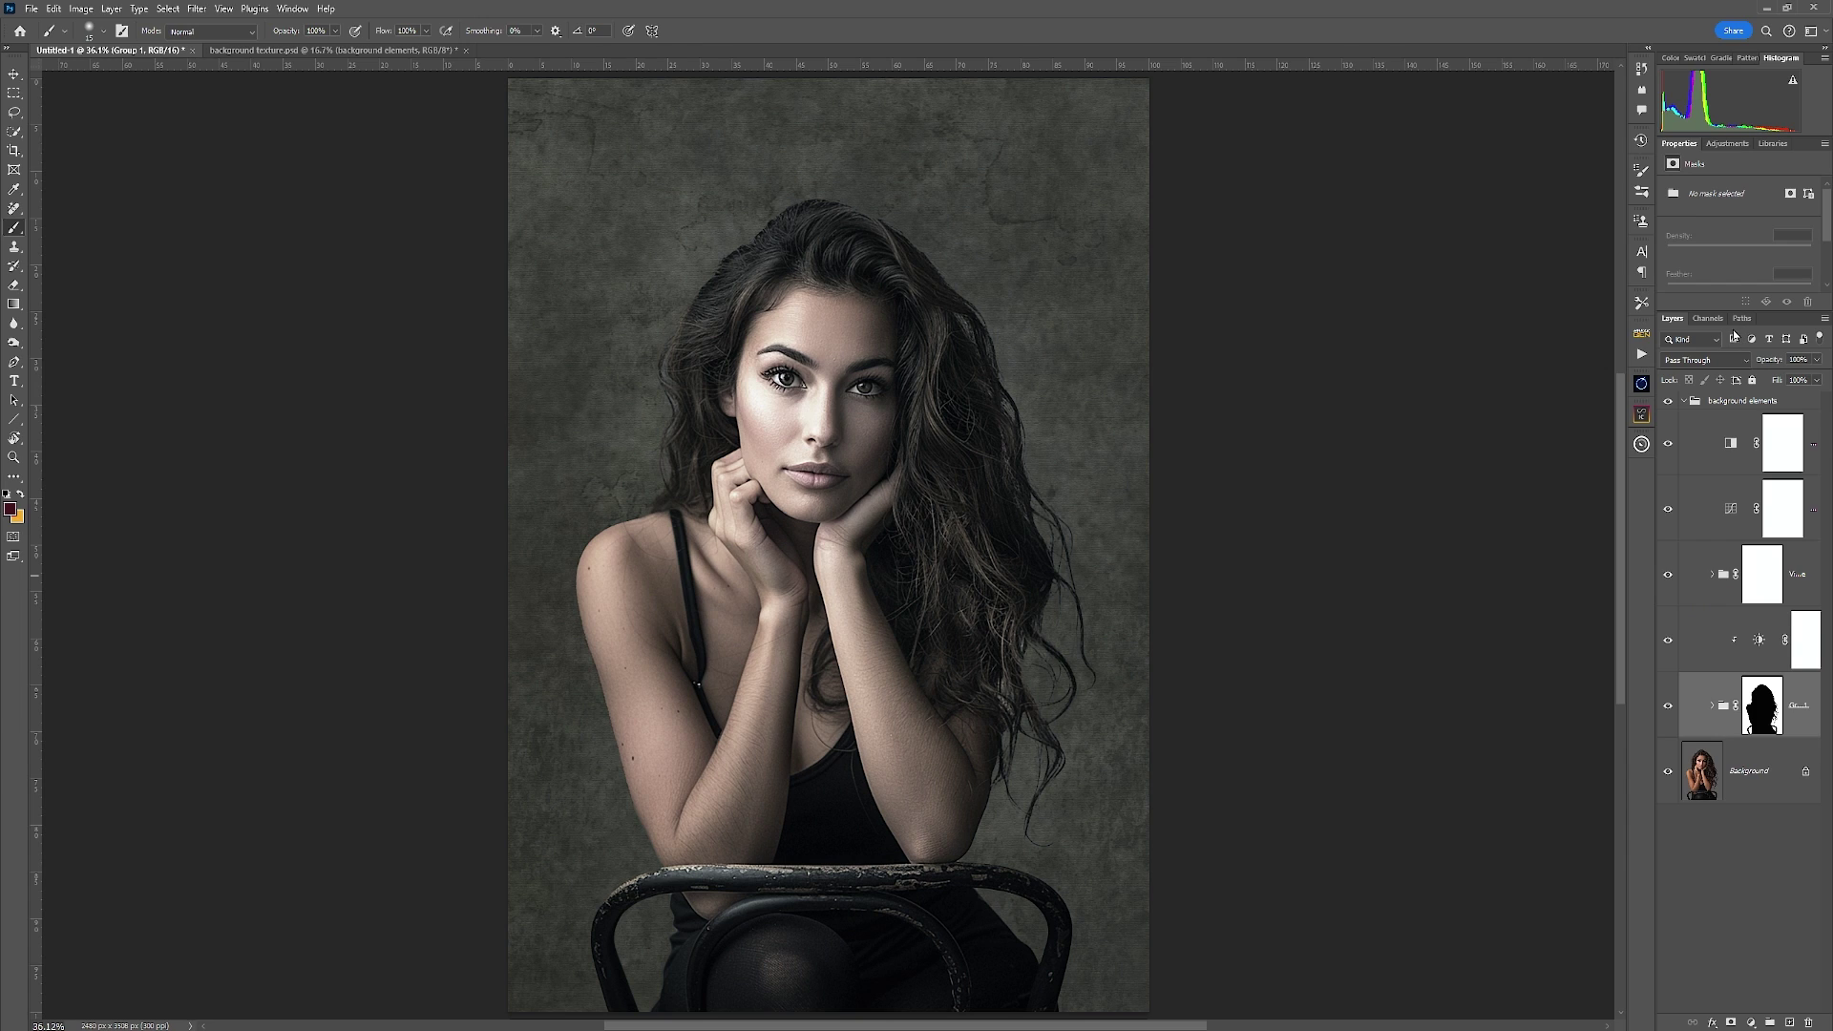
drag(1733, 313, 1709, 253)
click(1727, 143)
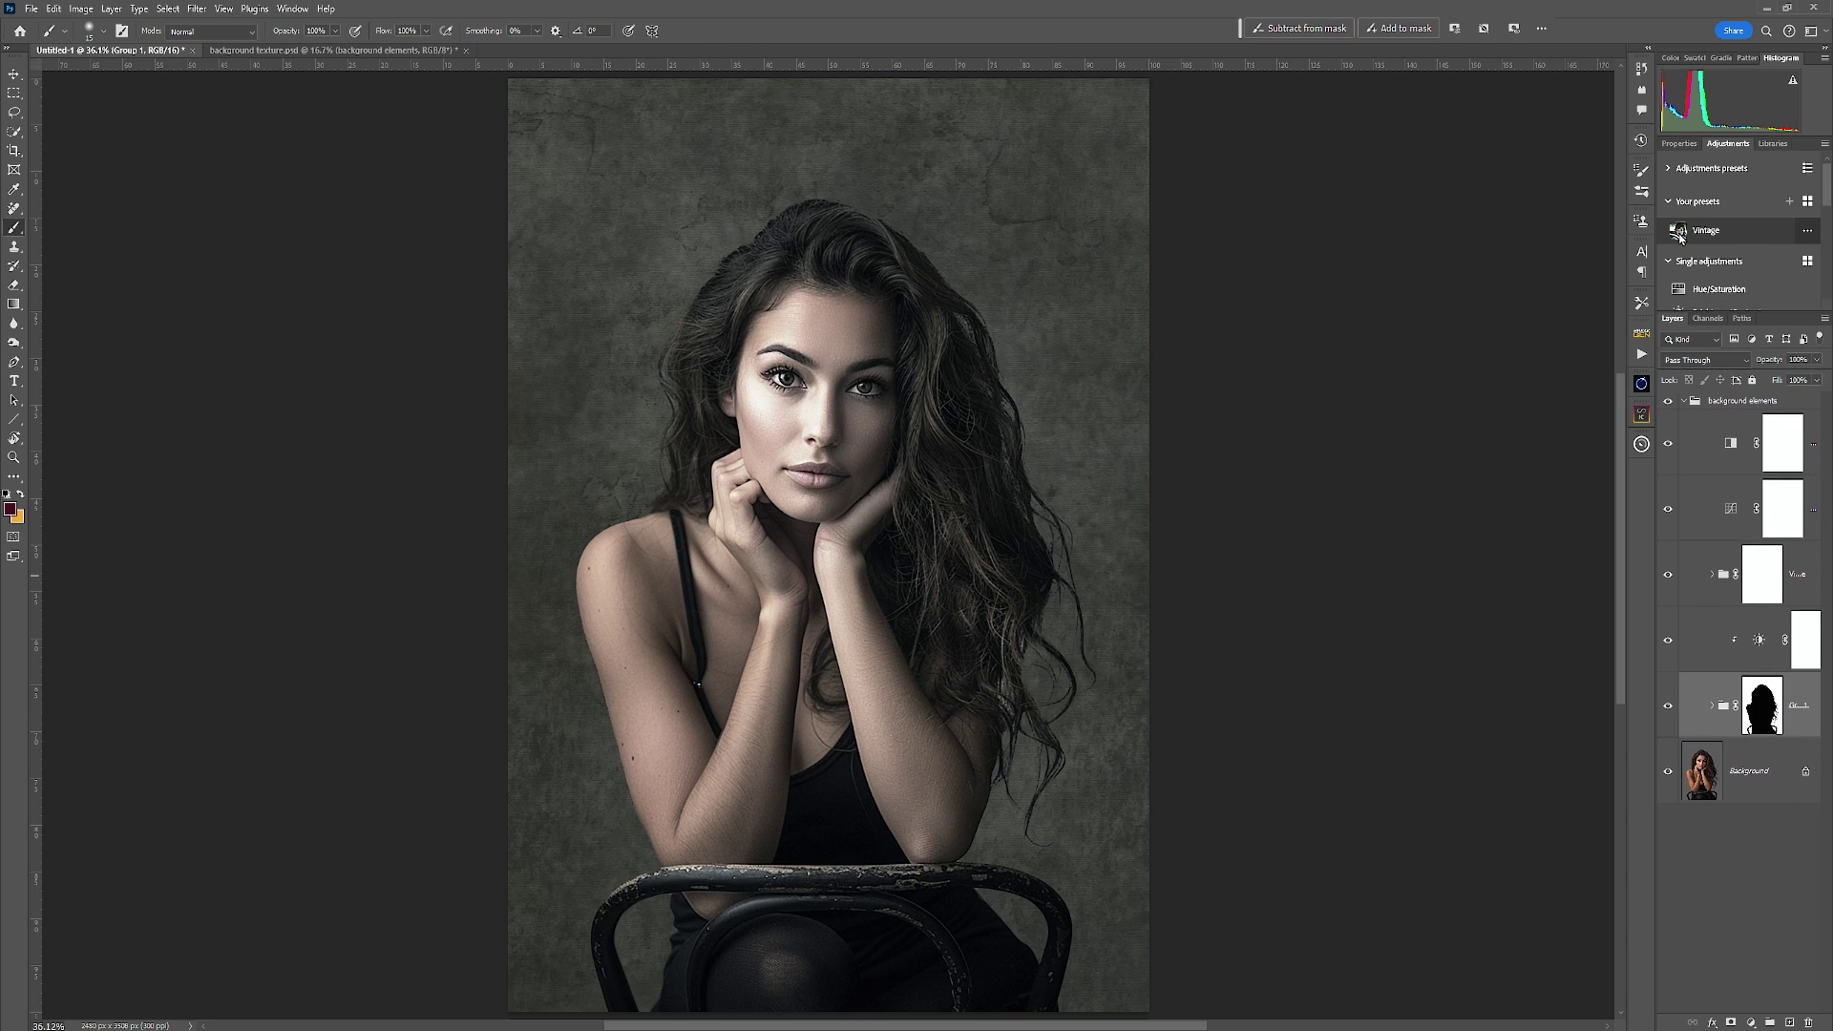
Step: Select the Vintage group itself and lower its opacity to 48%
click(1667, 576)
click(1800, 584)
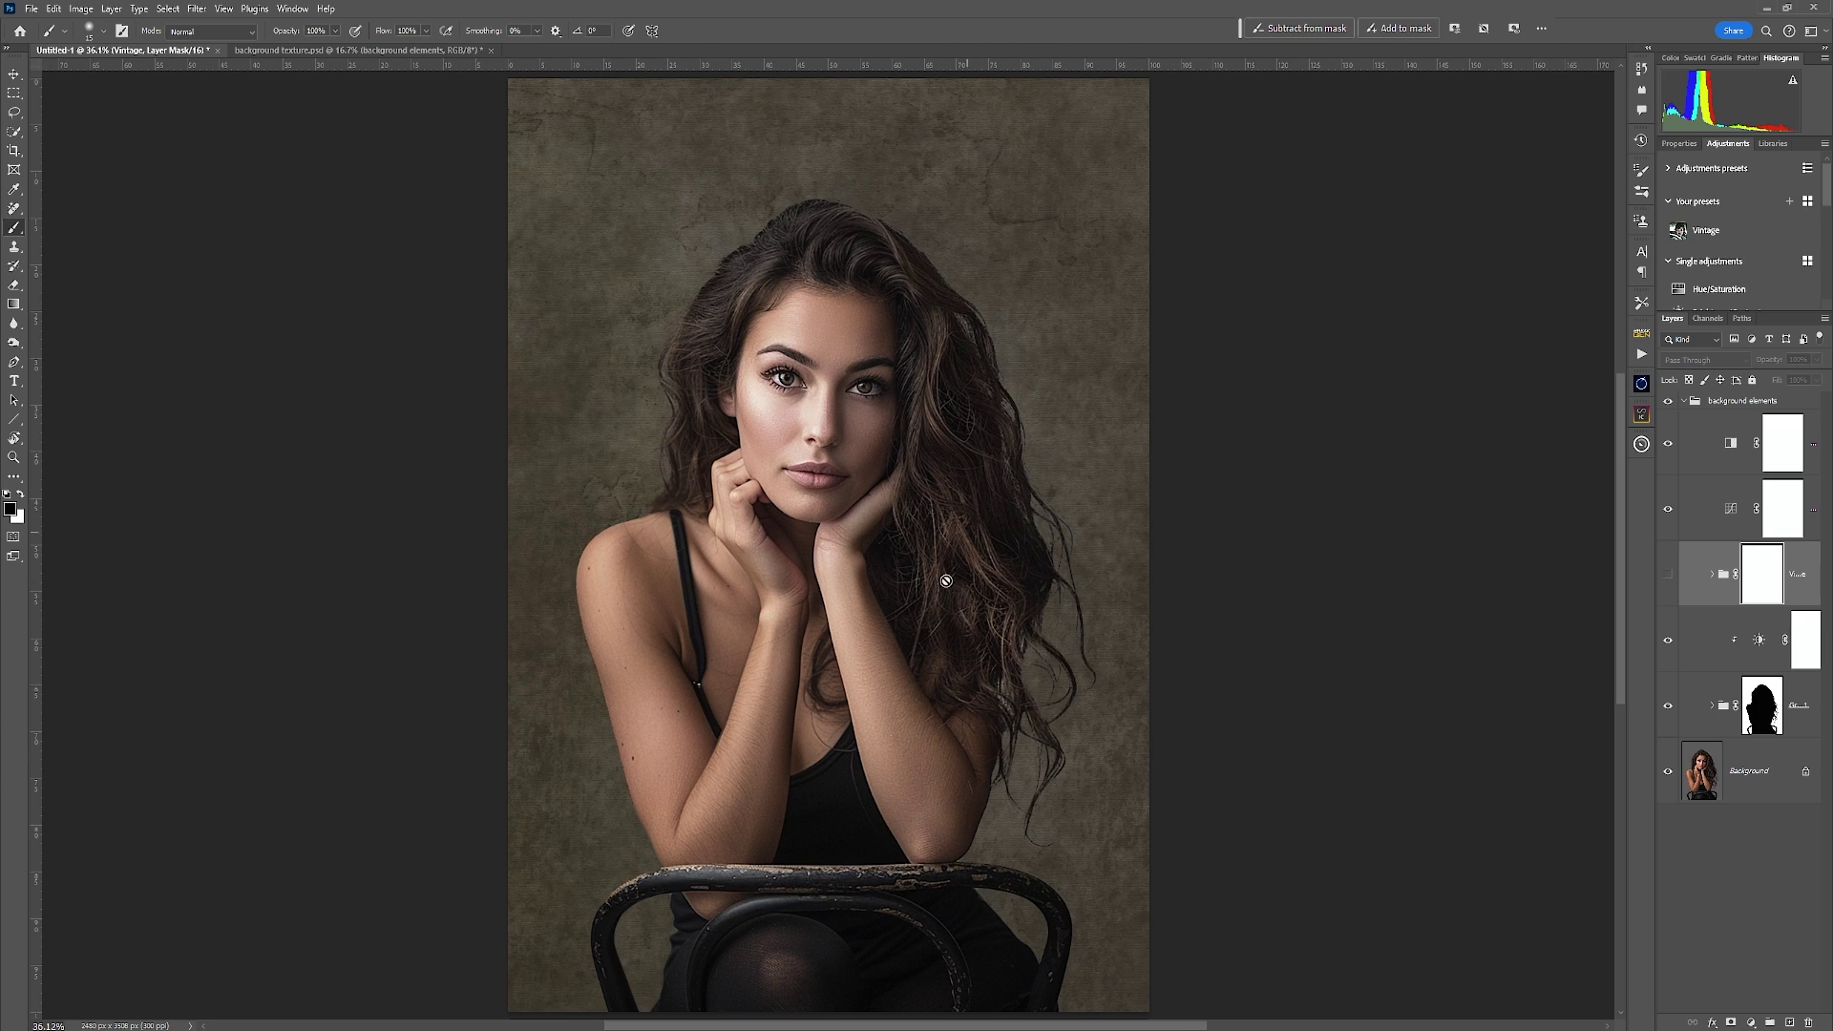
click(1663, 576)
click(1798, 575)
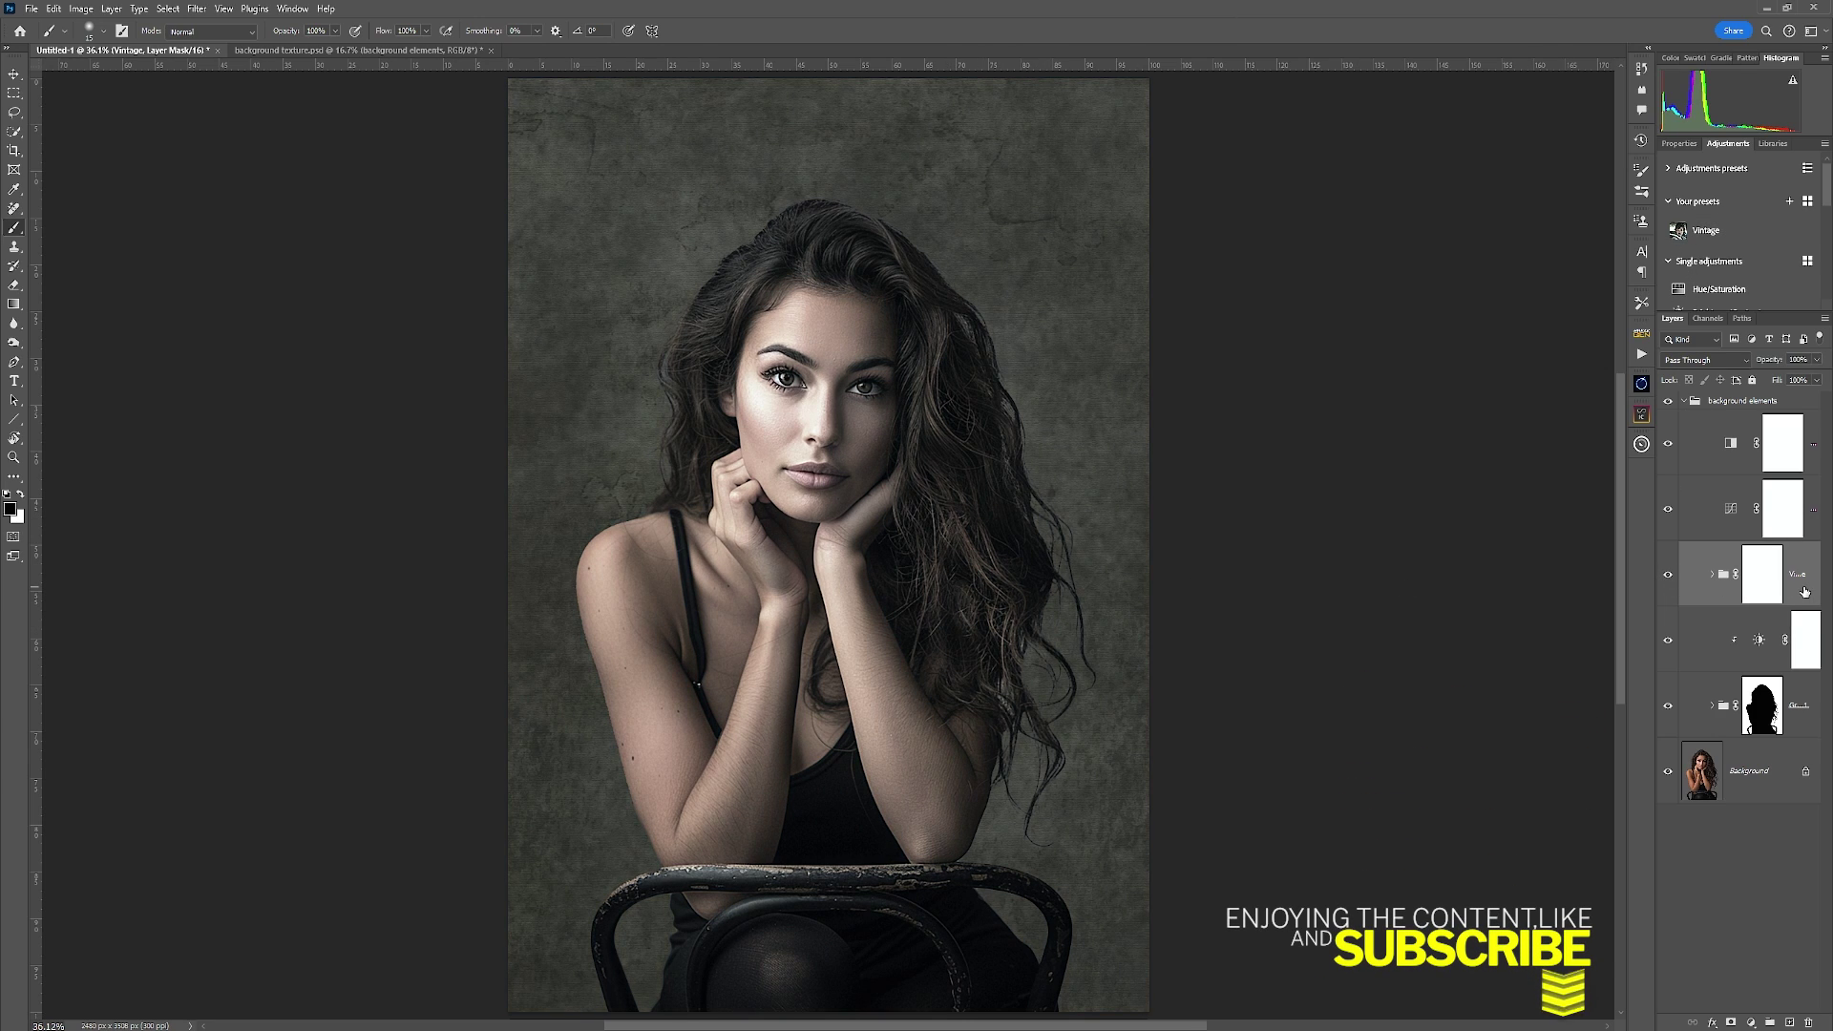
click(1817, 360)
drag(1817, 380, 1786, 380)
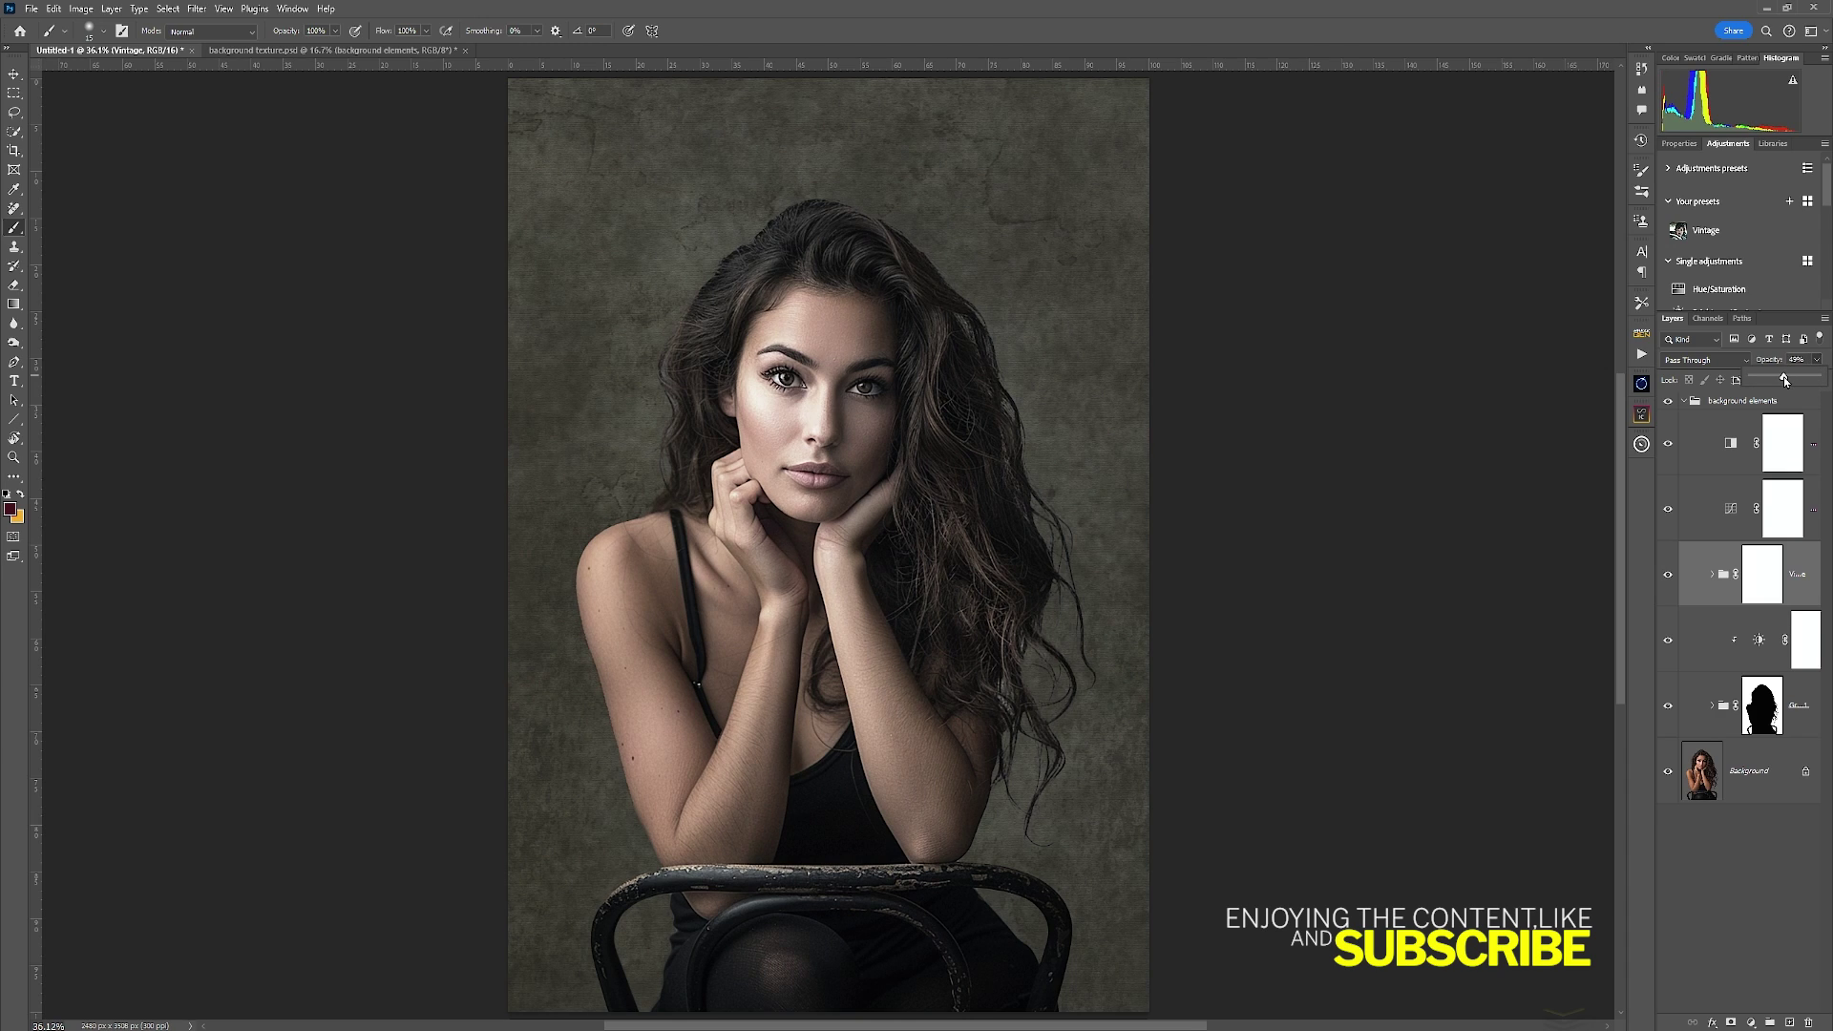
Step: Toggle the second and top adjustment layers off and on to compare the look
click(1669, 509)
click(1670, 511)
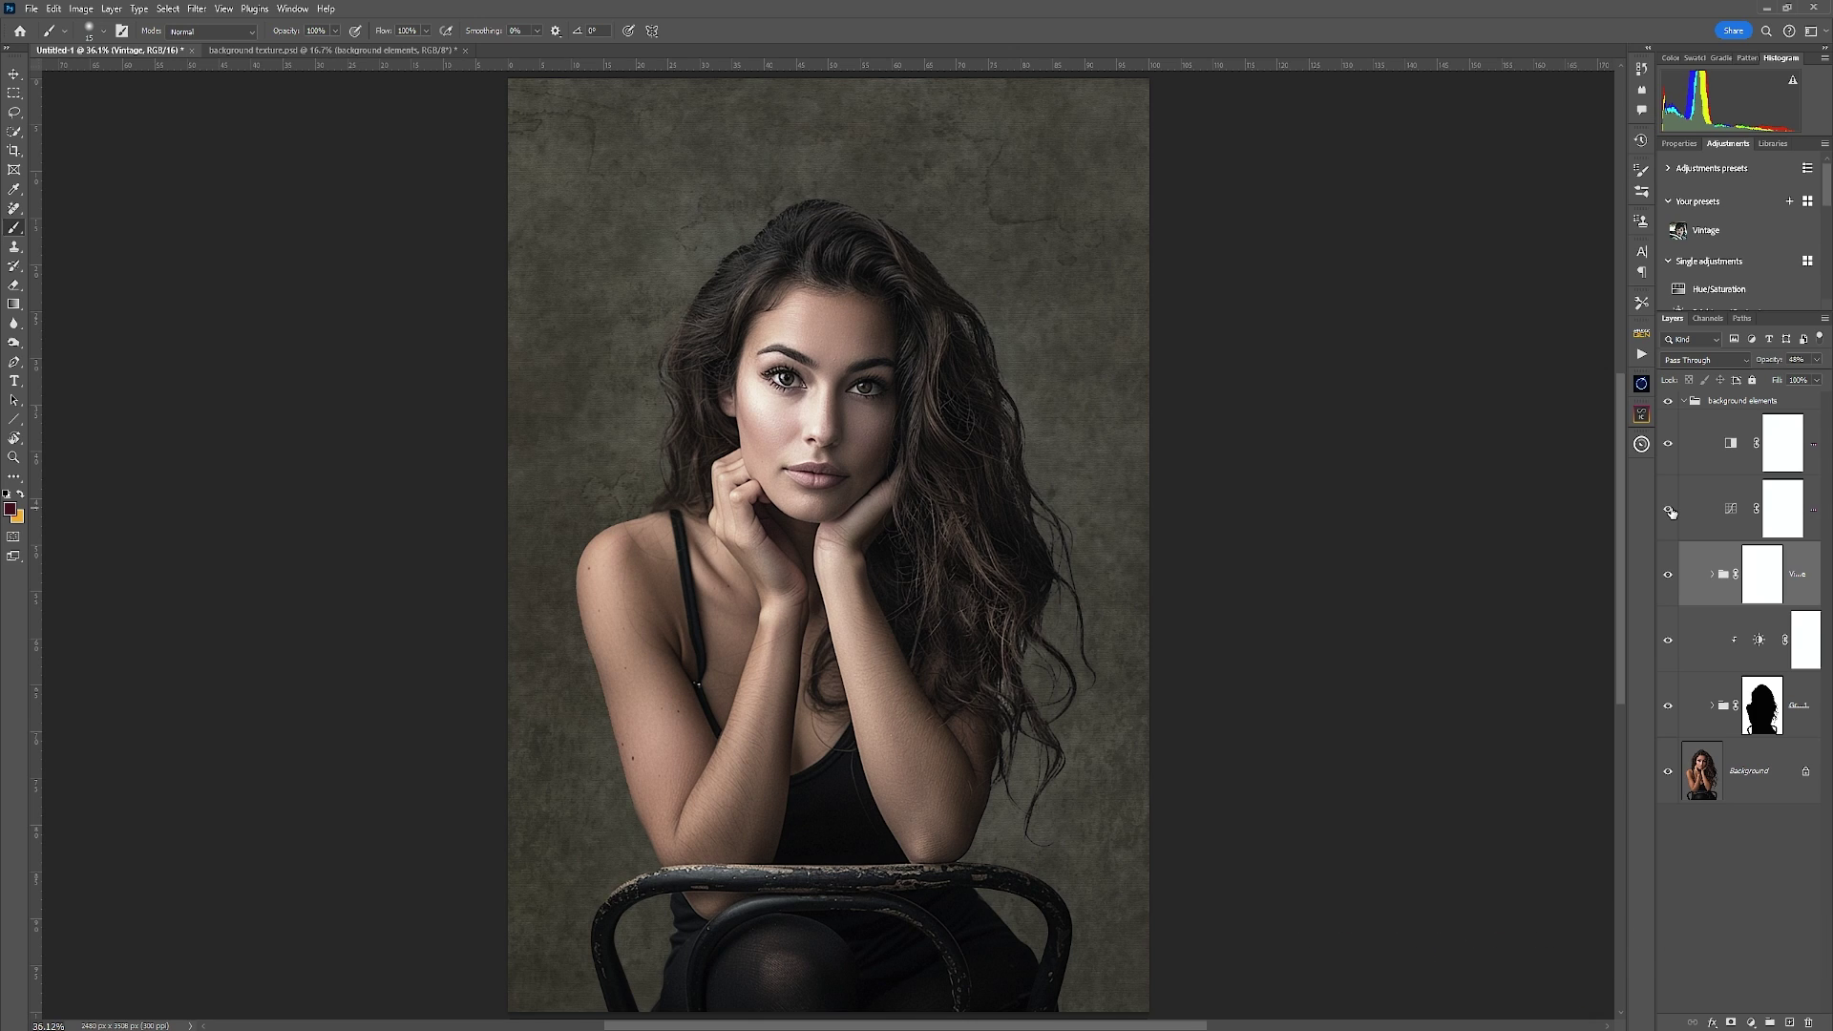
click(1670, 511)
click(1671, 513)
click(1669, 444)
click(1668, 445)
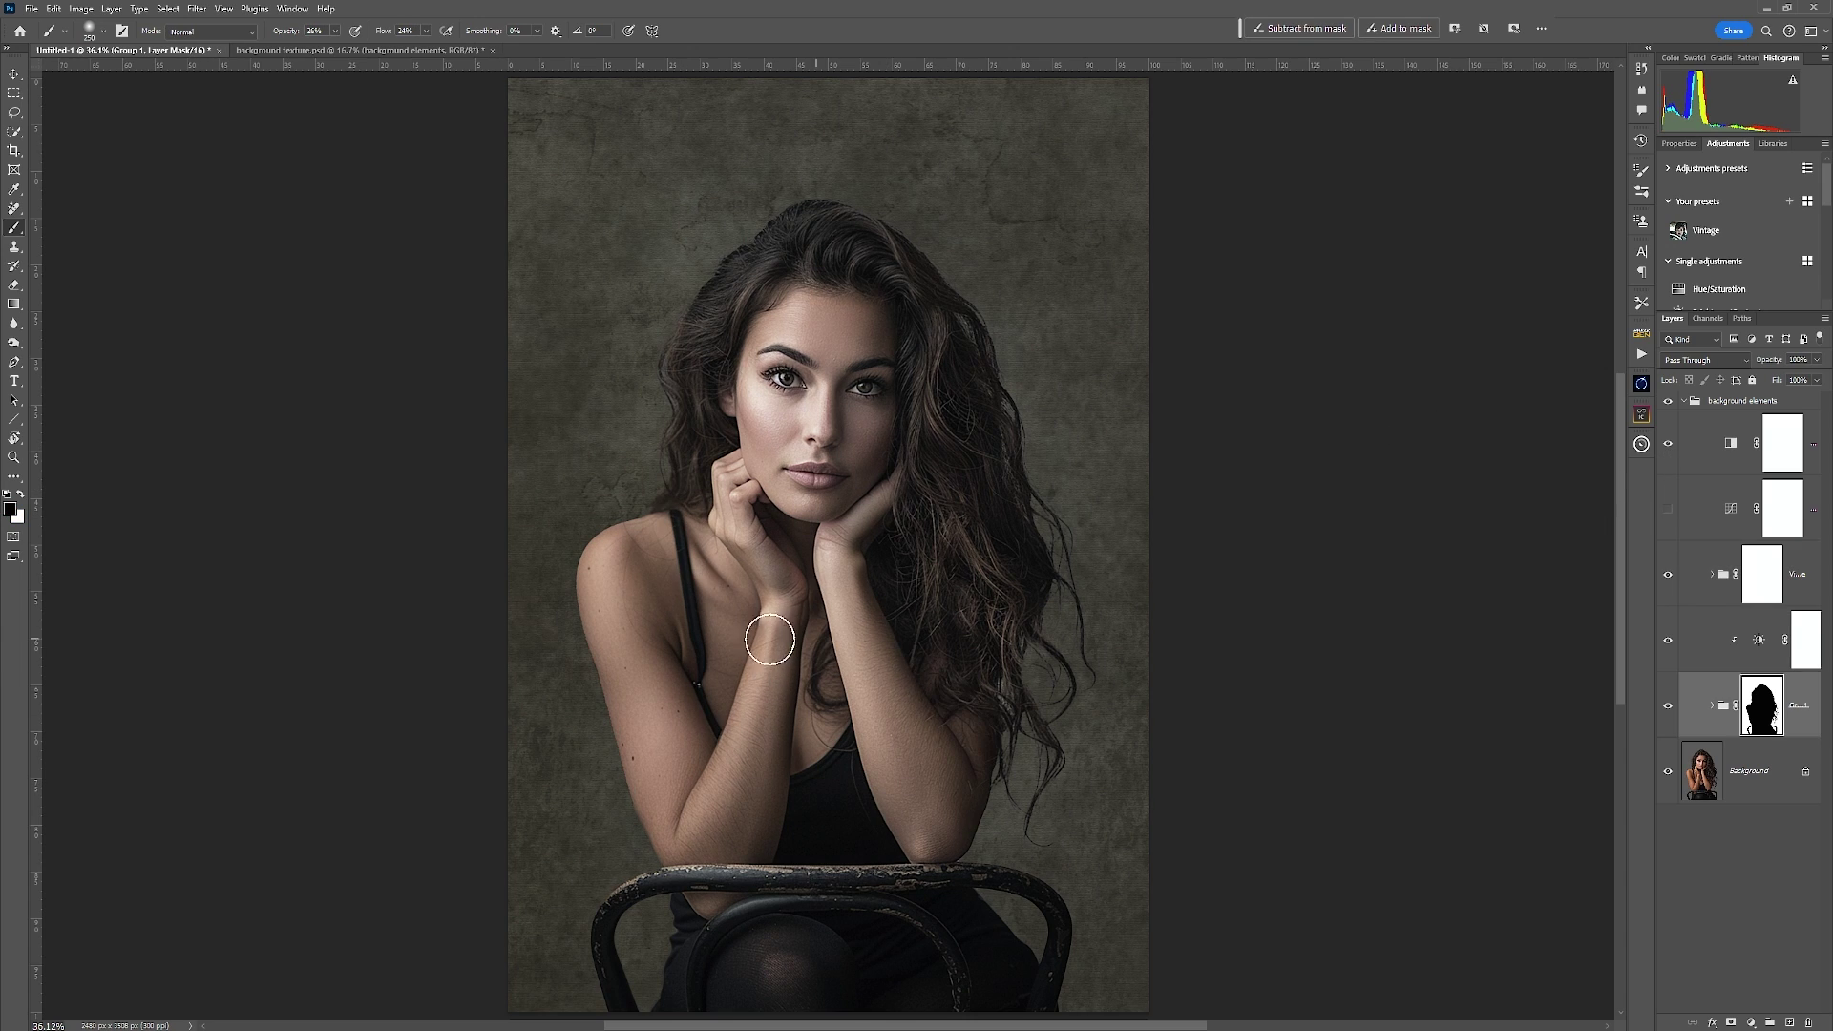
Step: Collapse the background elements group and make it the active layer
click(1684, 401)
click(1762, 402)
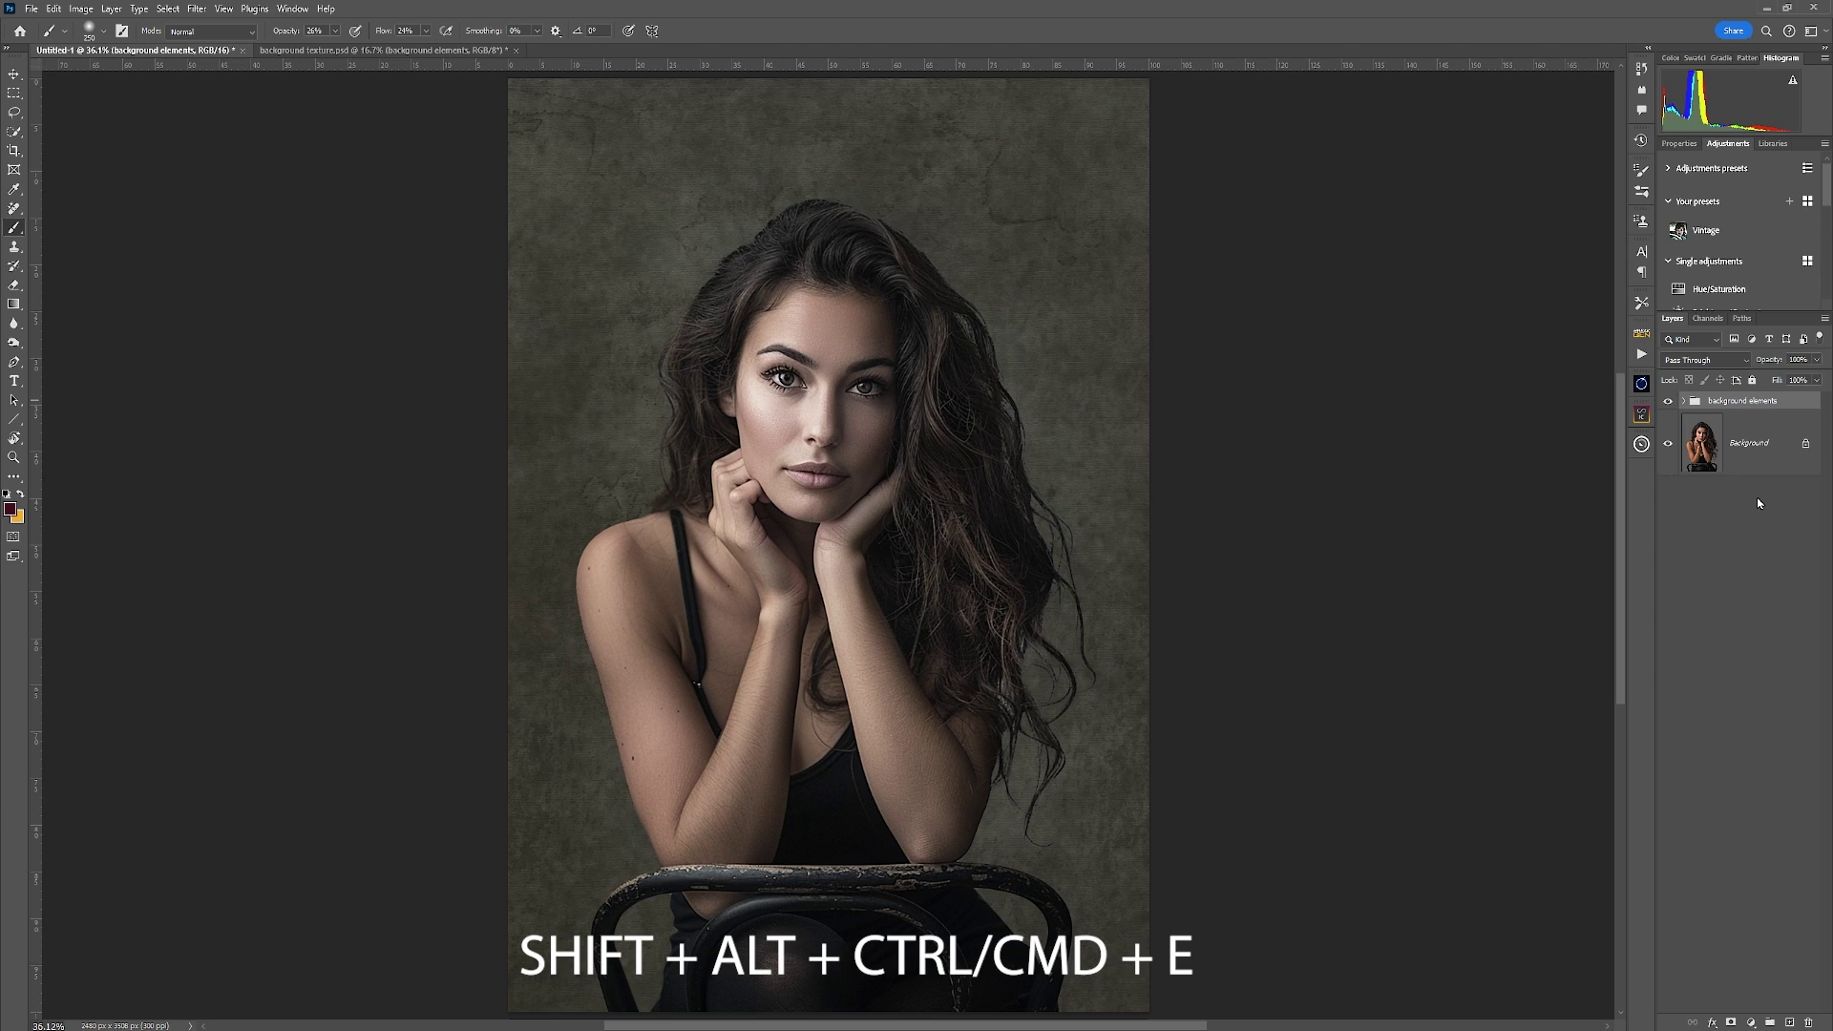
Step: Stamp visible layers into Layer 1 with Ctrl+Shift+Alt+E and launch the Camera Raw Filter
key(ctrl+shift+alt+e)
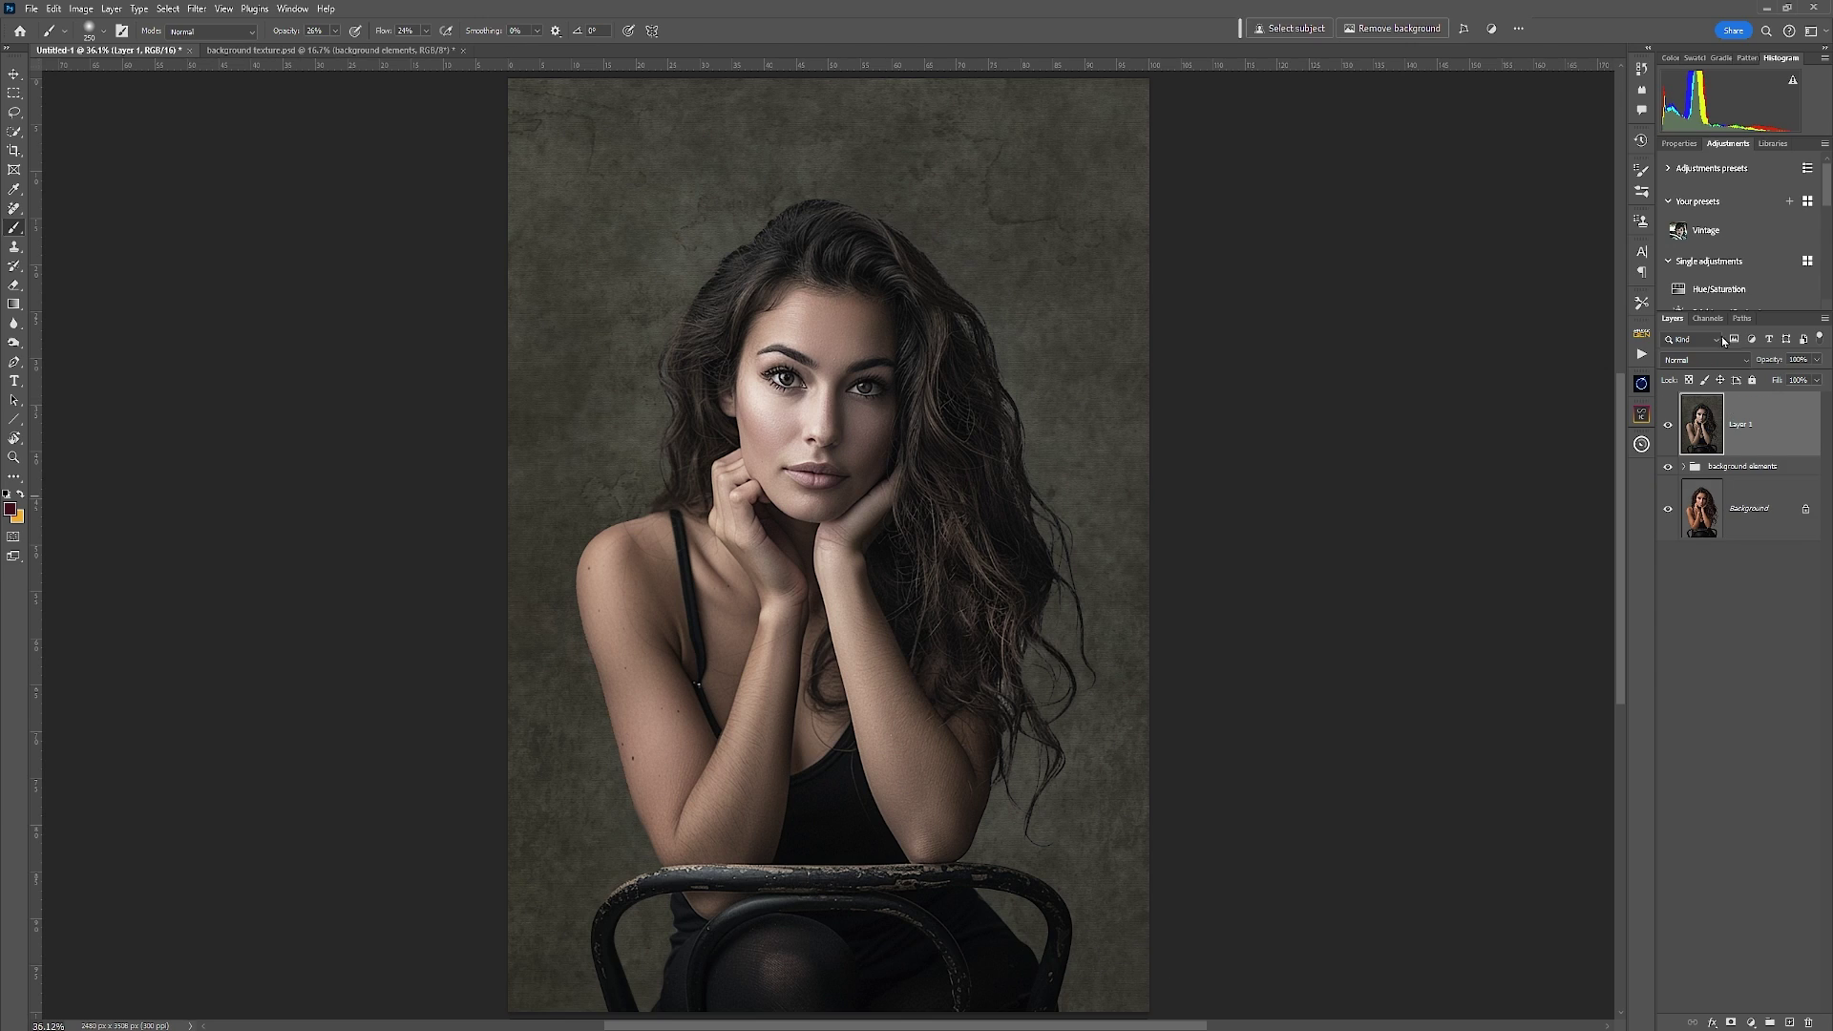
click(198, 11)
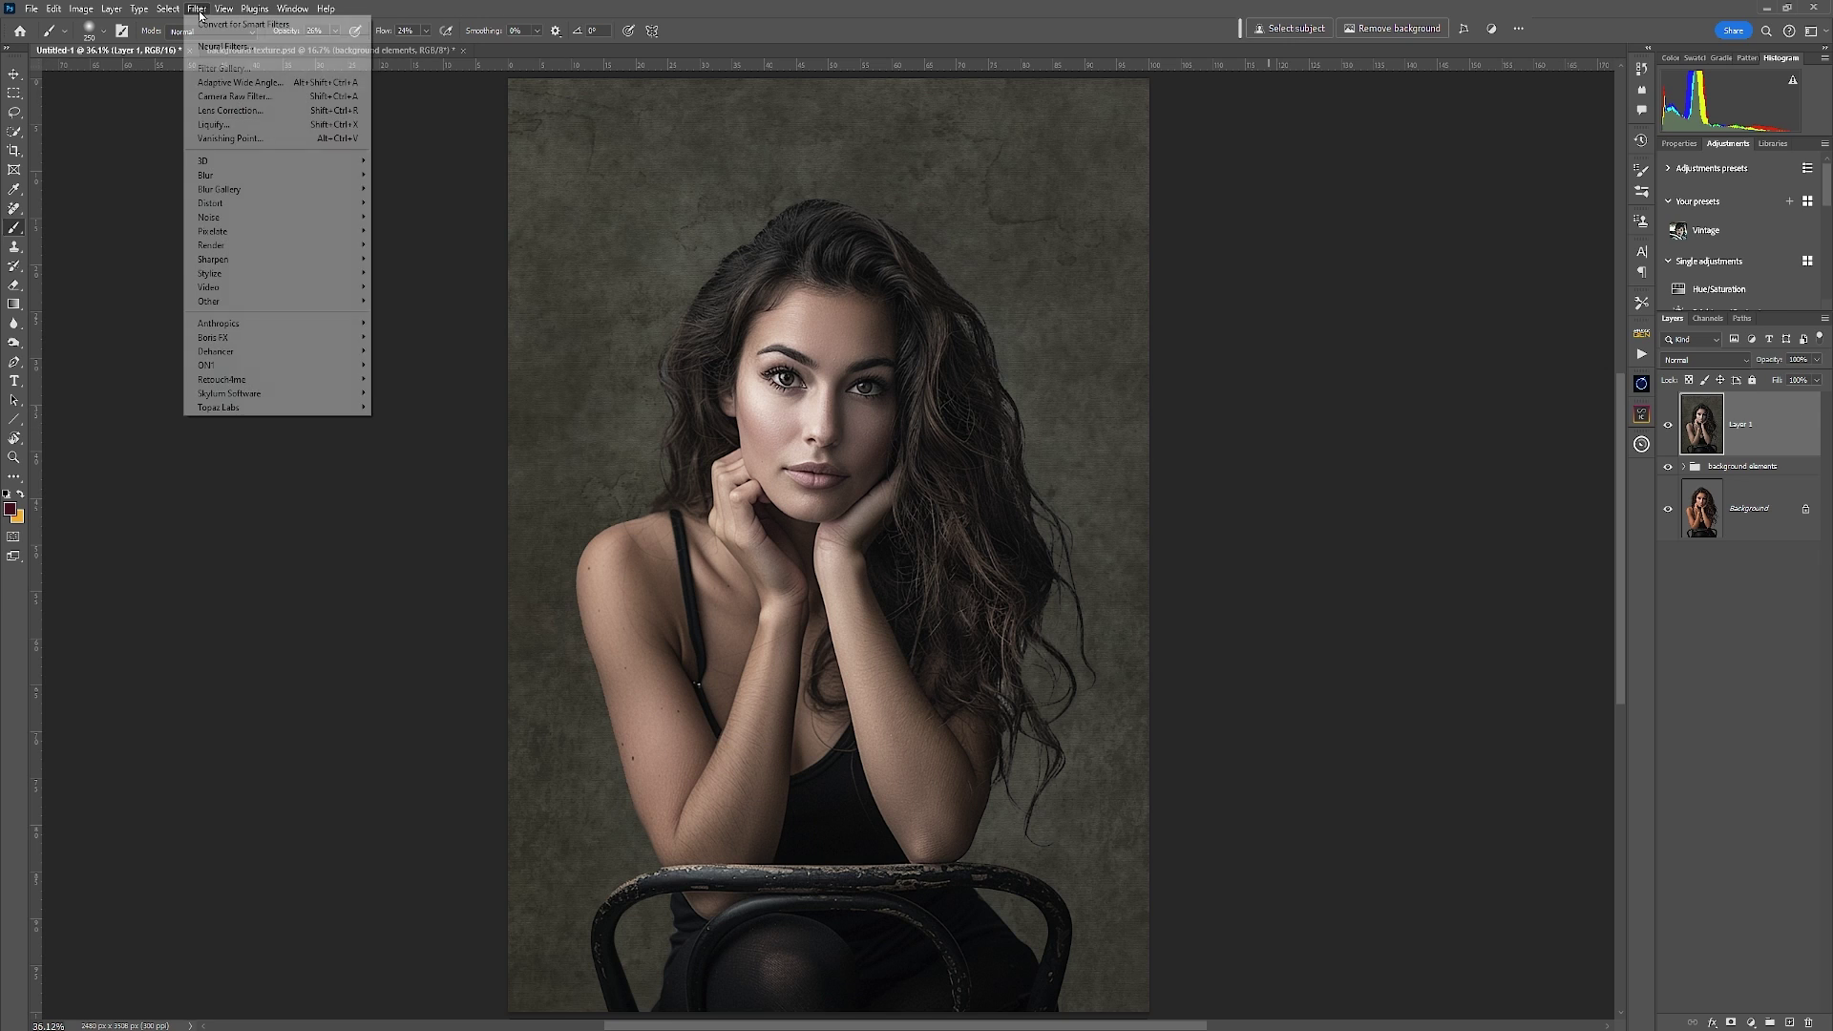
click(315, 96)
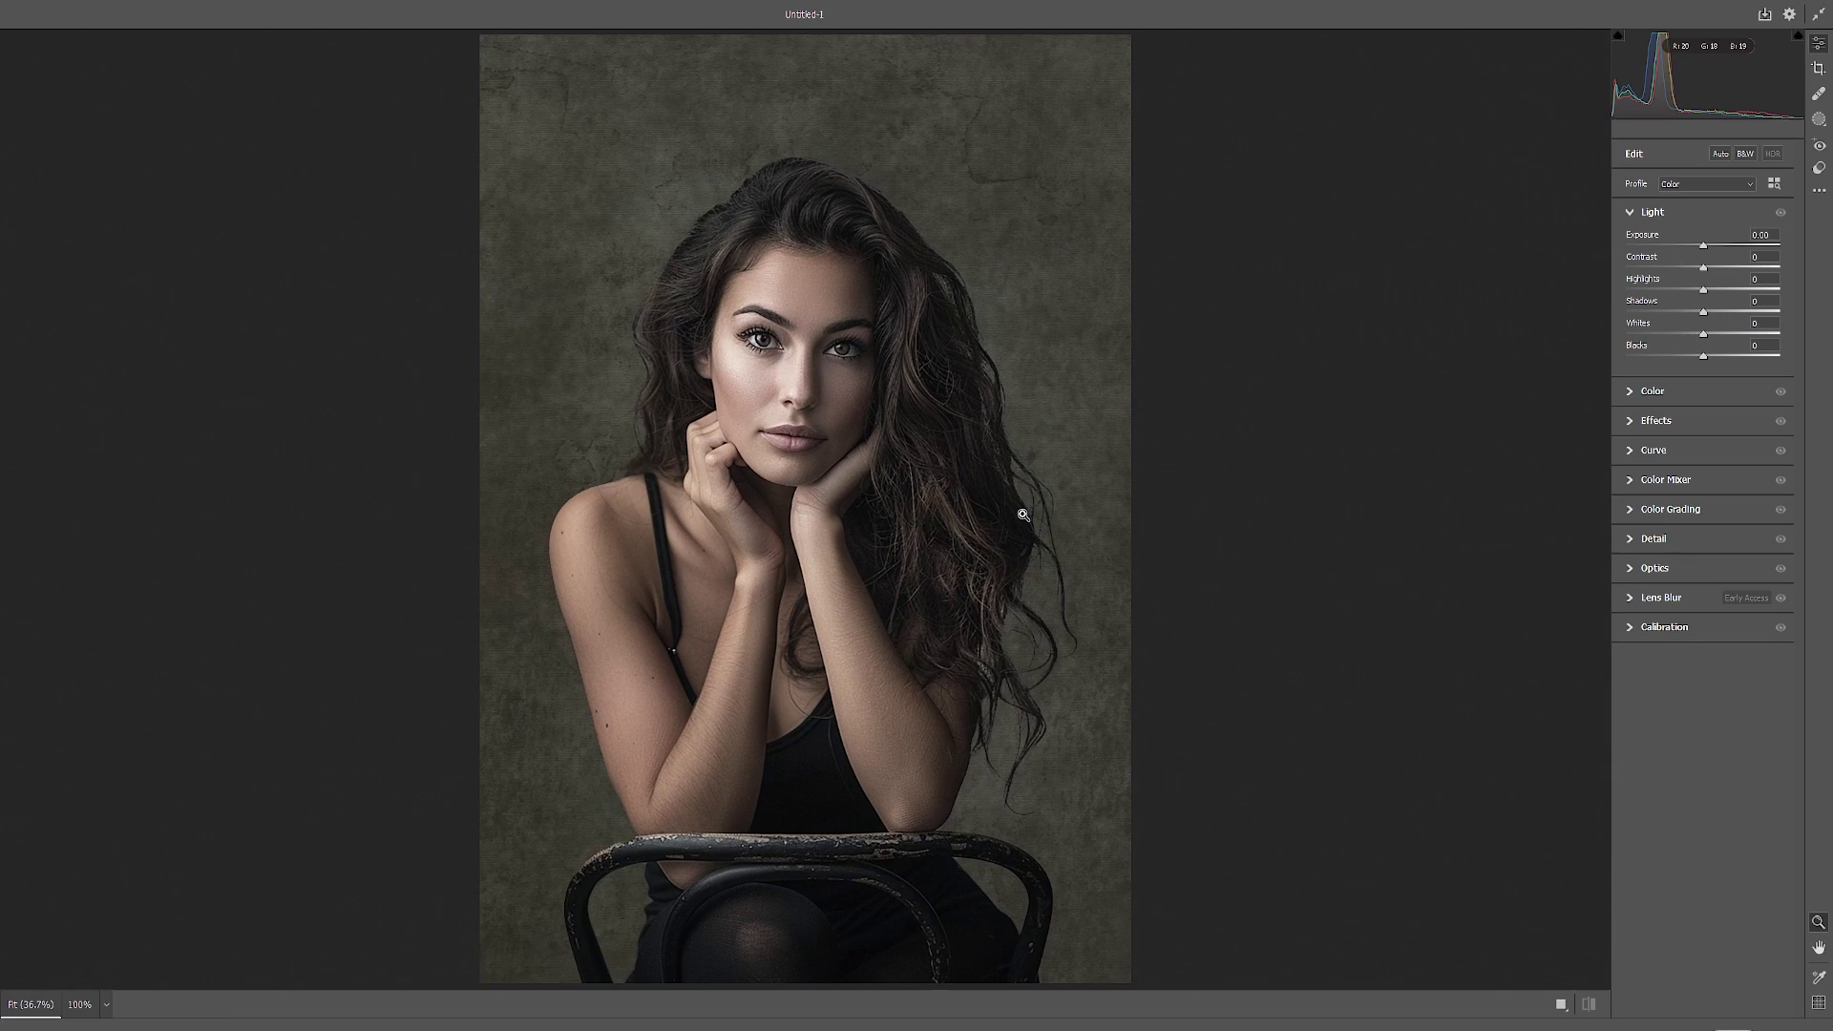
Step: Draw a radial gradient mask outward from the woman's face to cover the photo
key(ctrl+minus)
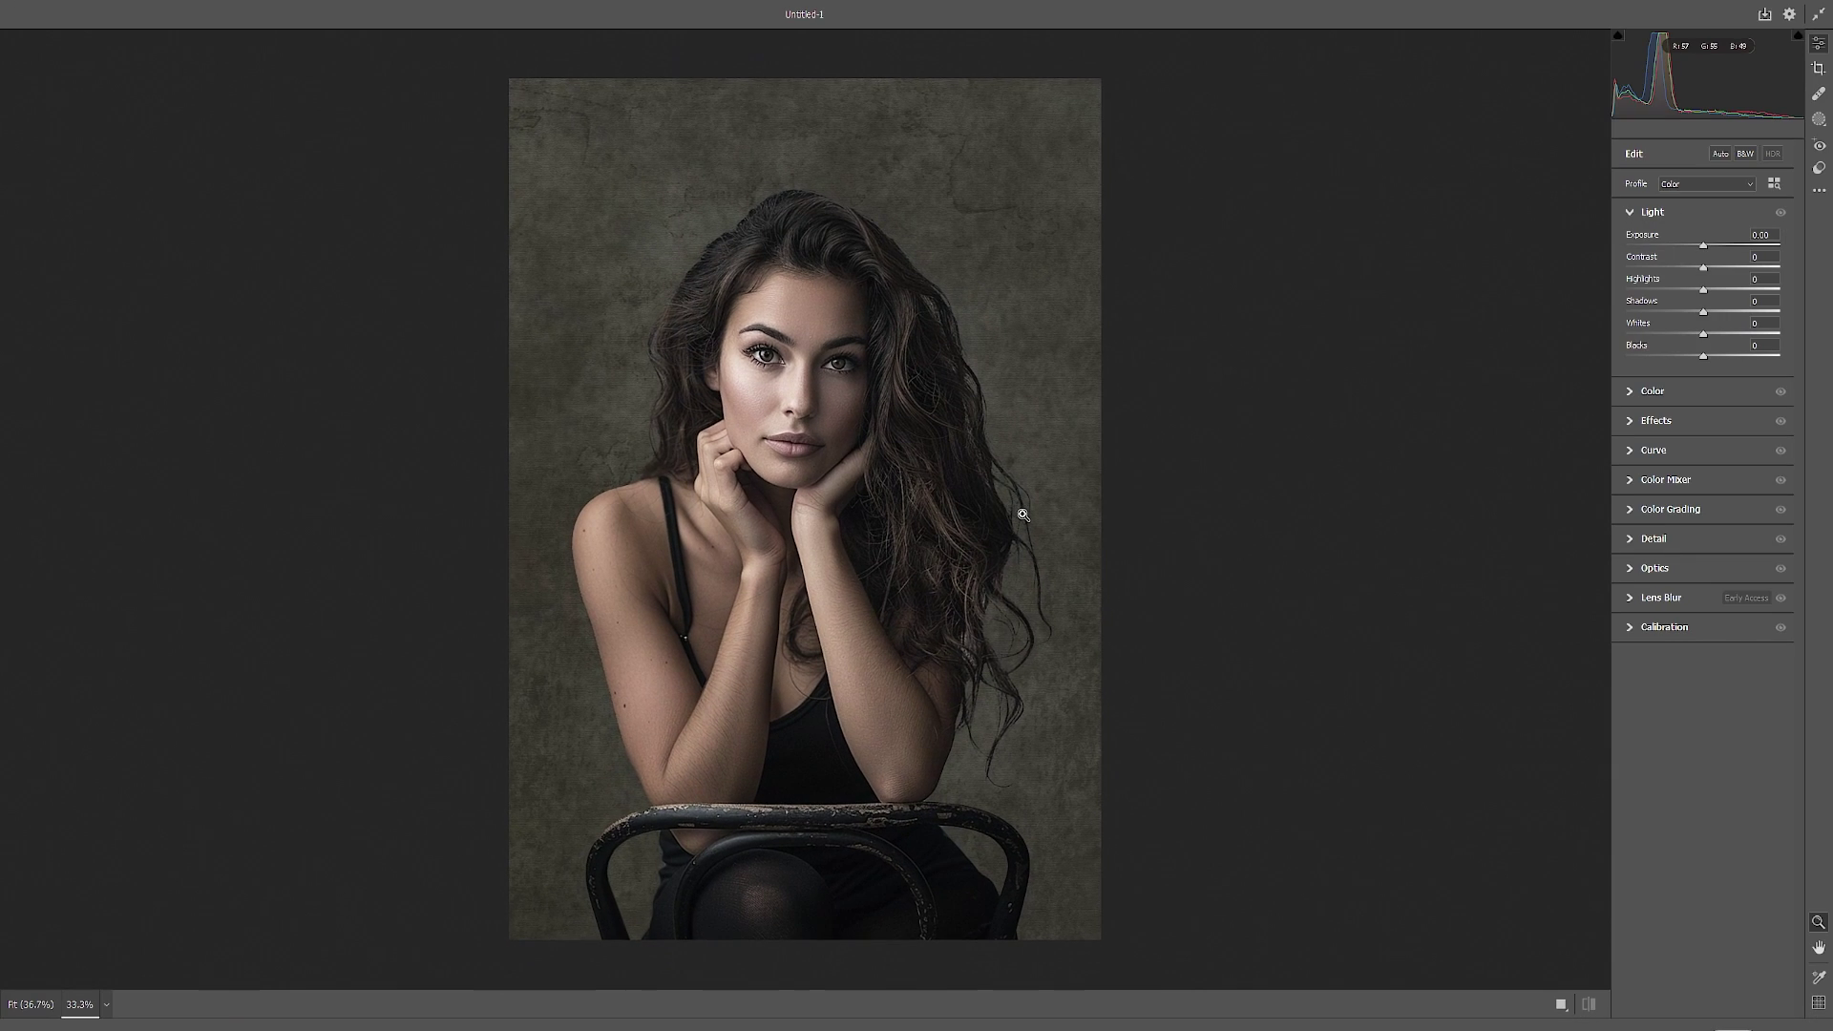
click(1819, 120)
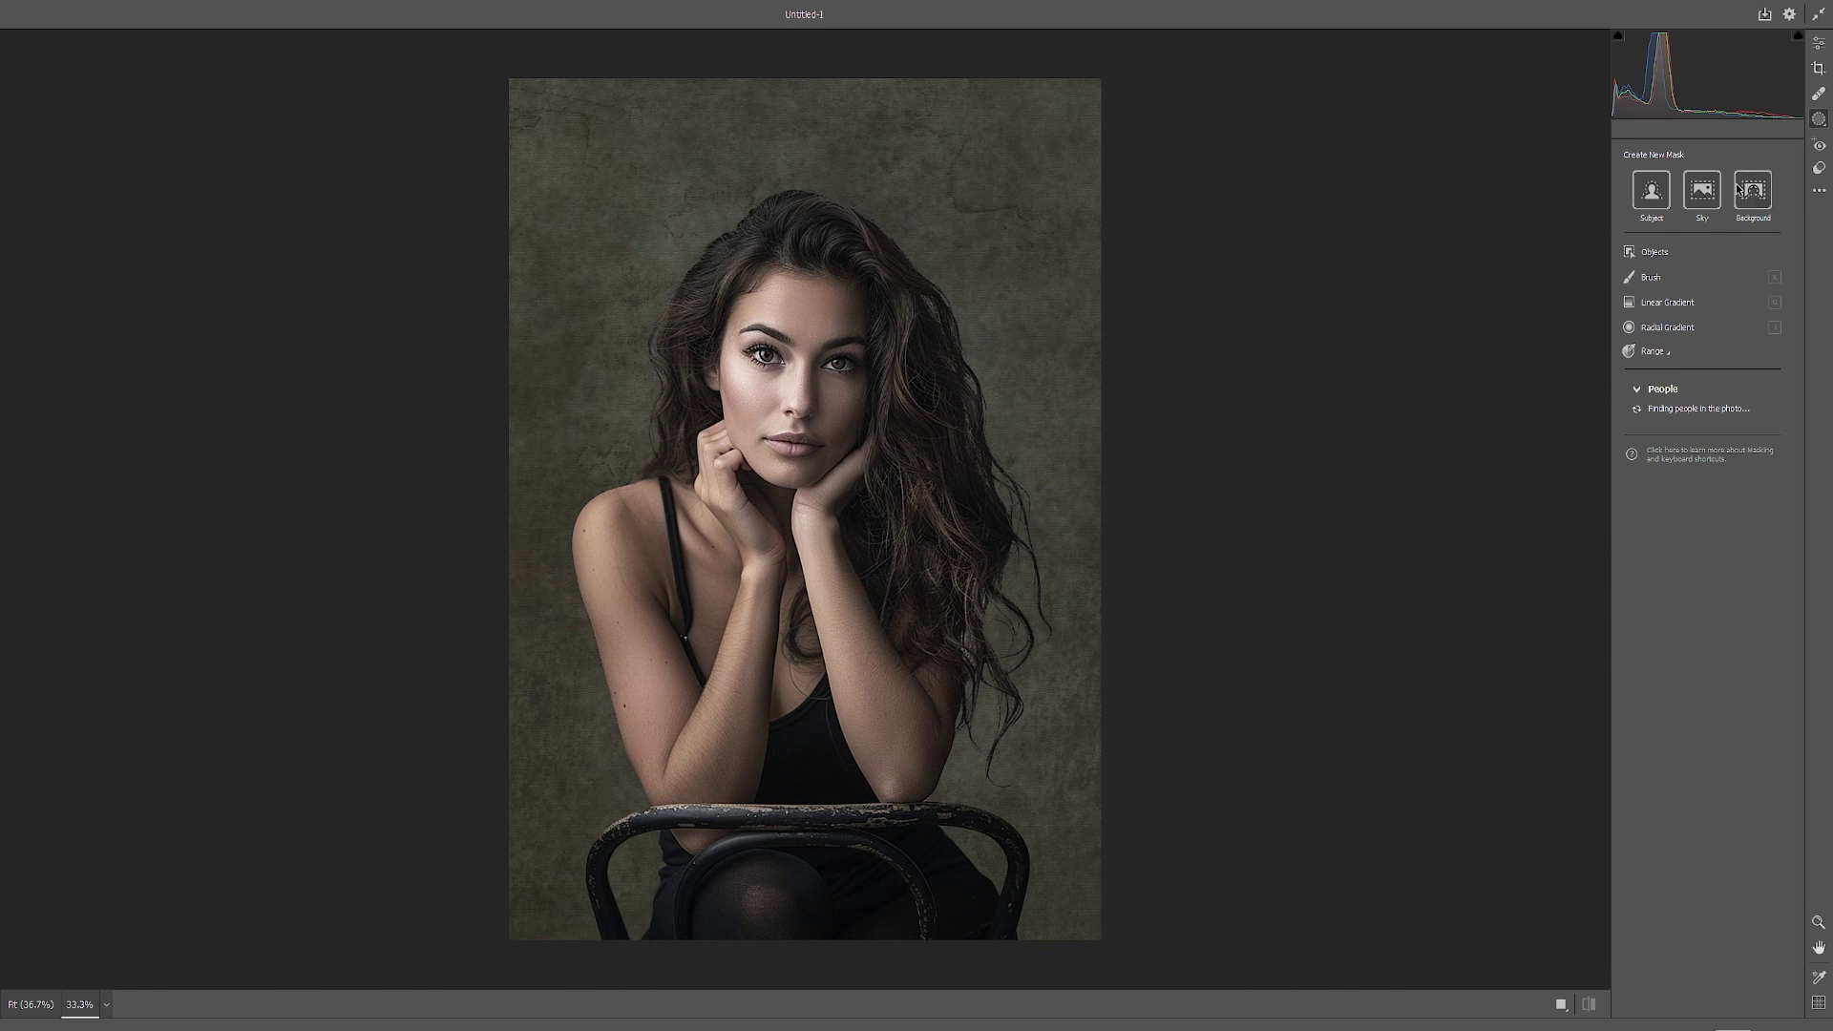
click(1629, 327)
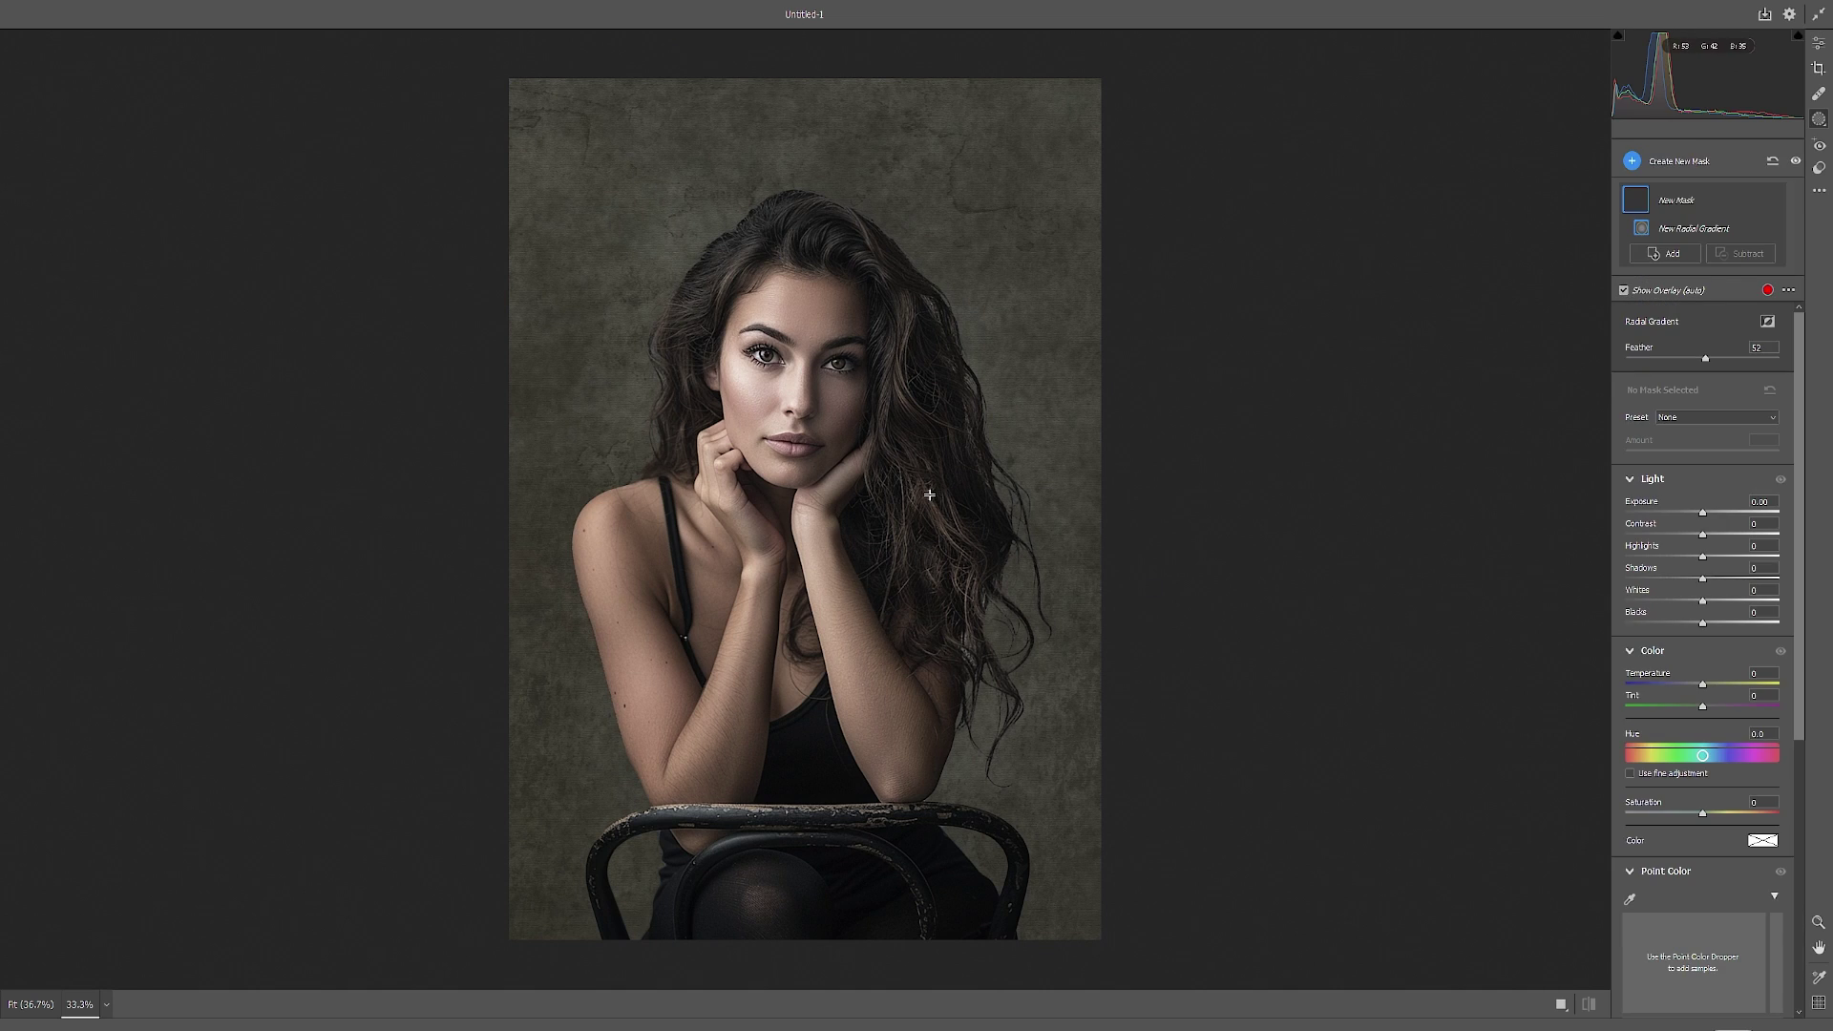
key(ctrl+minus)
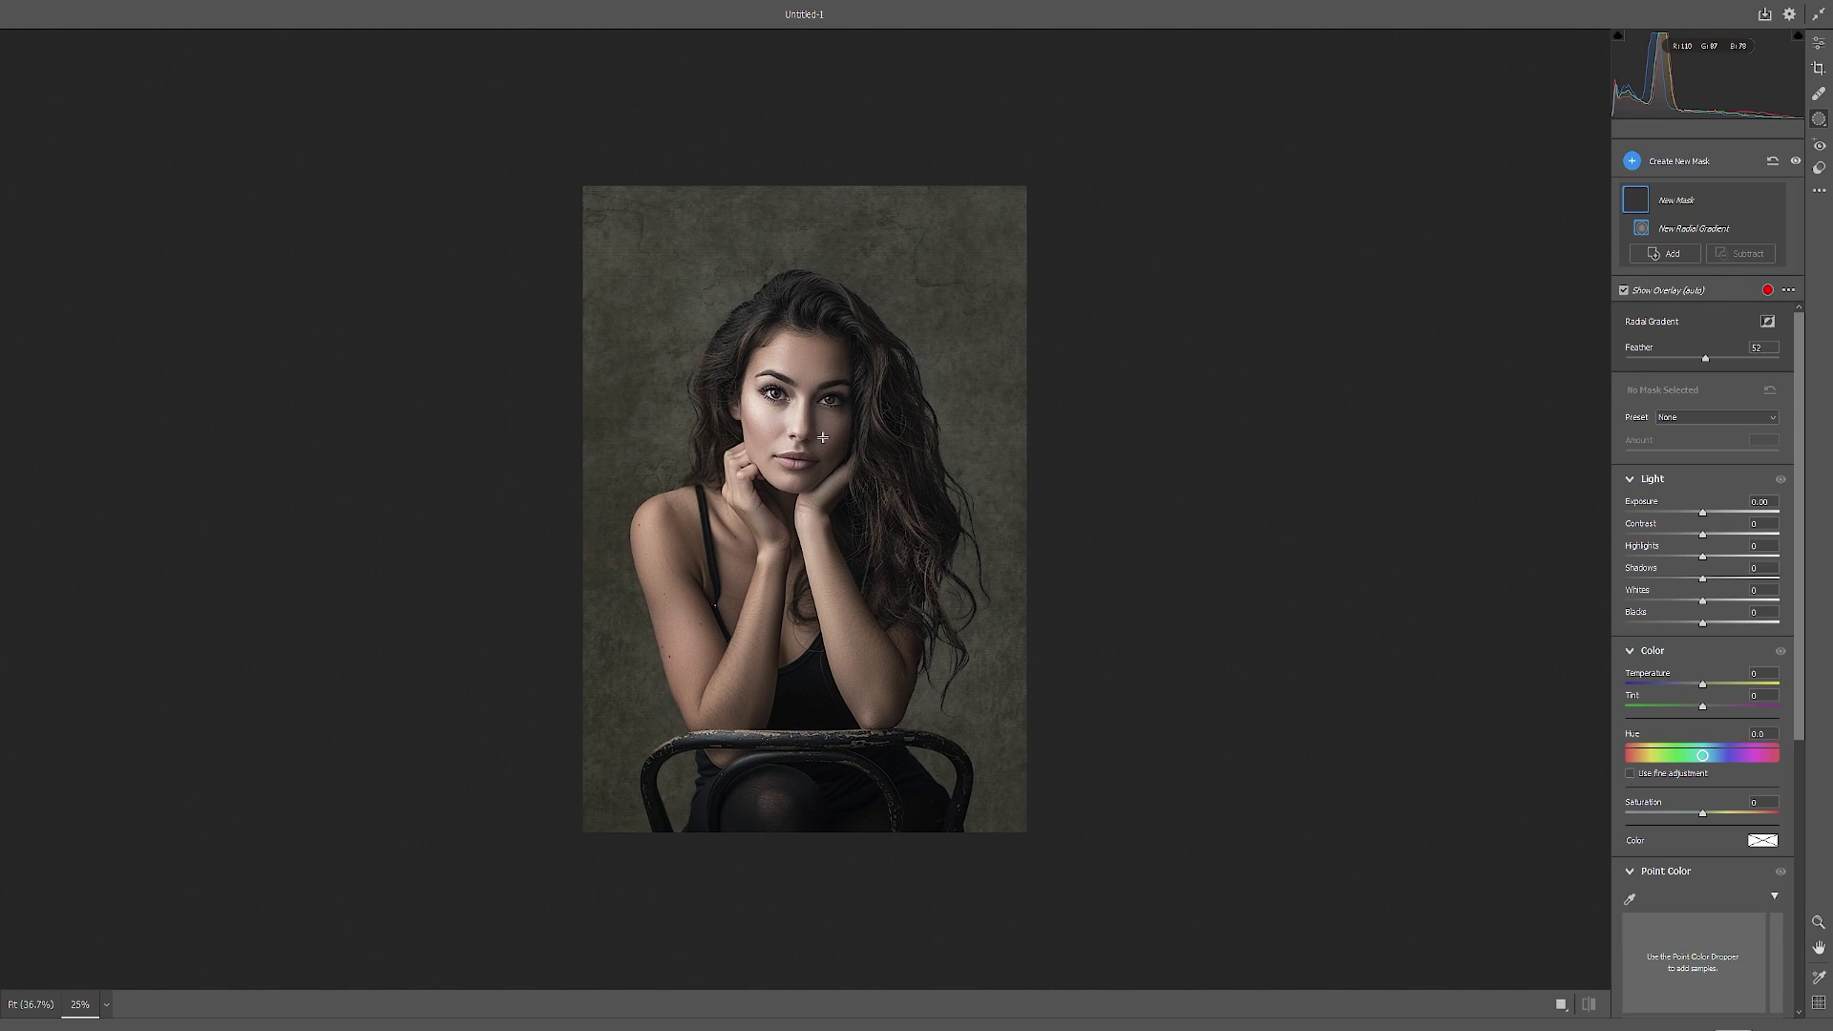
mouse_move(805, 401)
mouse_down()
mouse_move(979, 682)
mouse_move(1095, 813)
mouse_move(802, 413)
mouse_move(792, 451)
mouse_move(793, 423)
mouse_up()
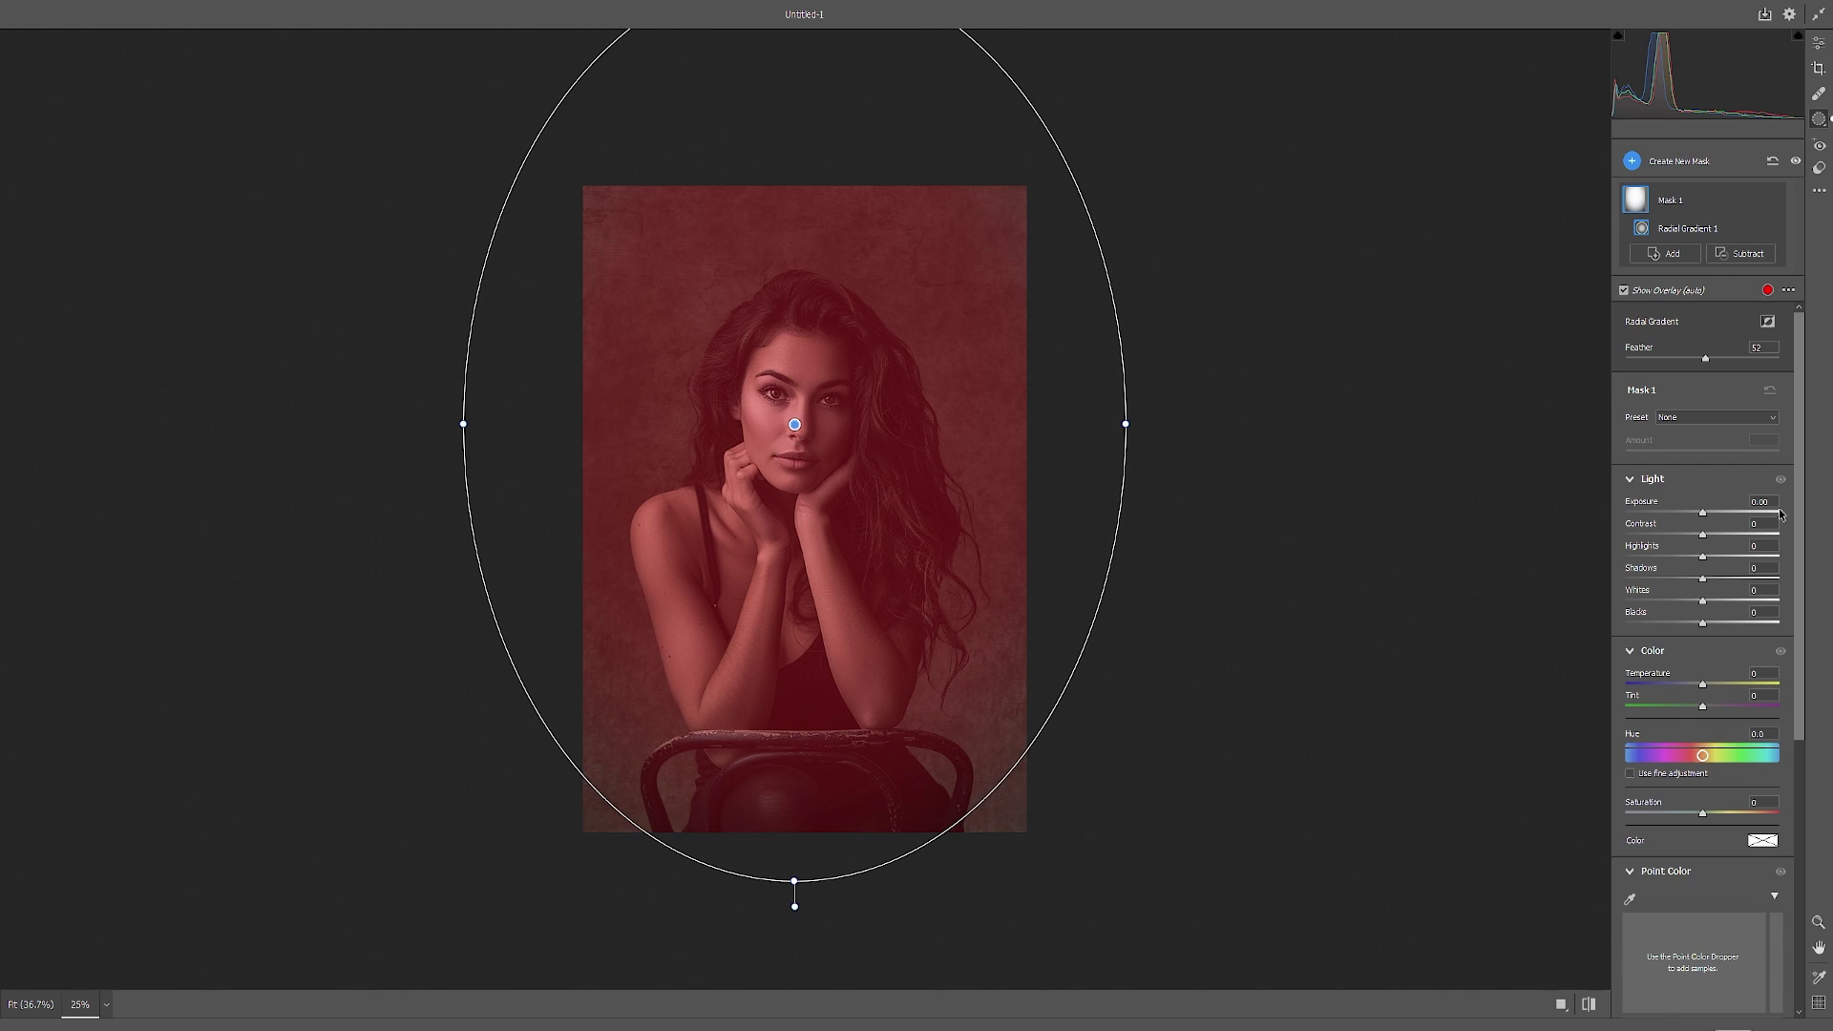
Step: Invert the mask to target the edges, hide its overlay, and lower exposure to about -3.30
click(1767, 320)
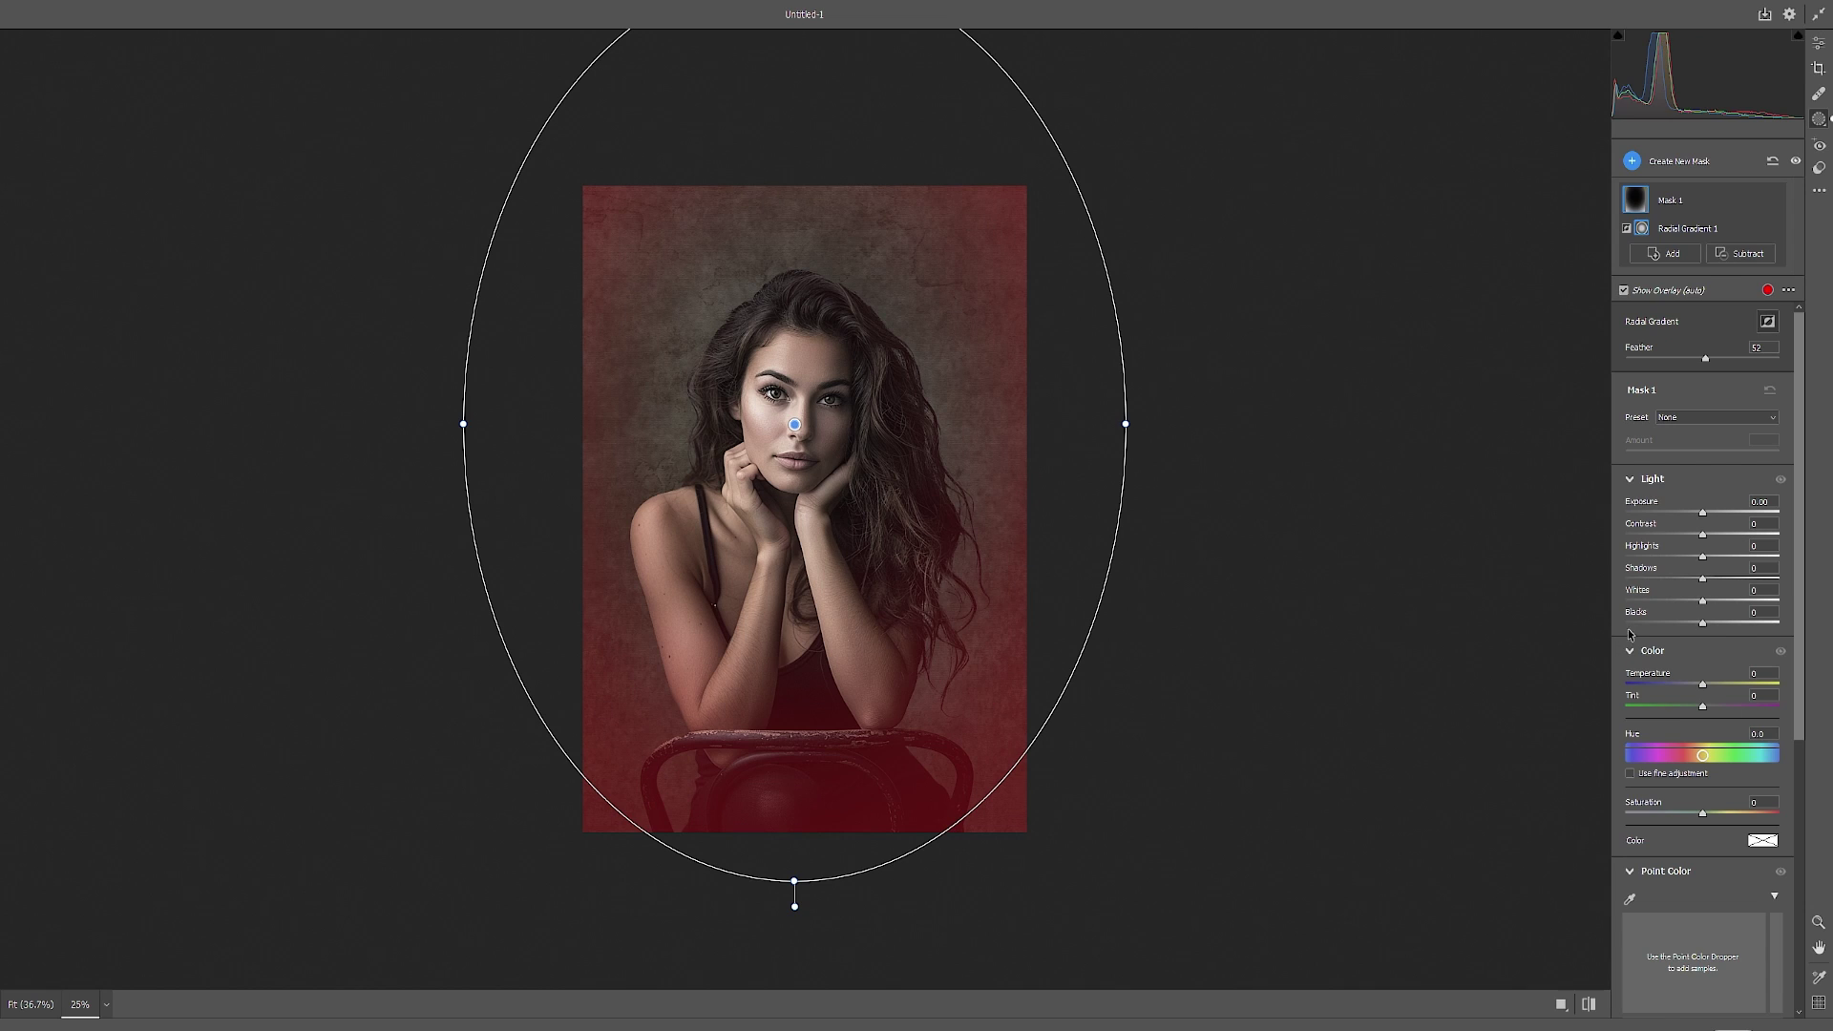
click(1624, 290)
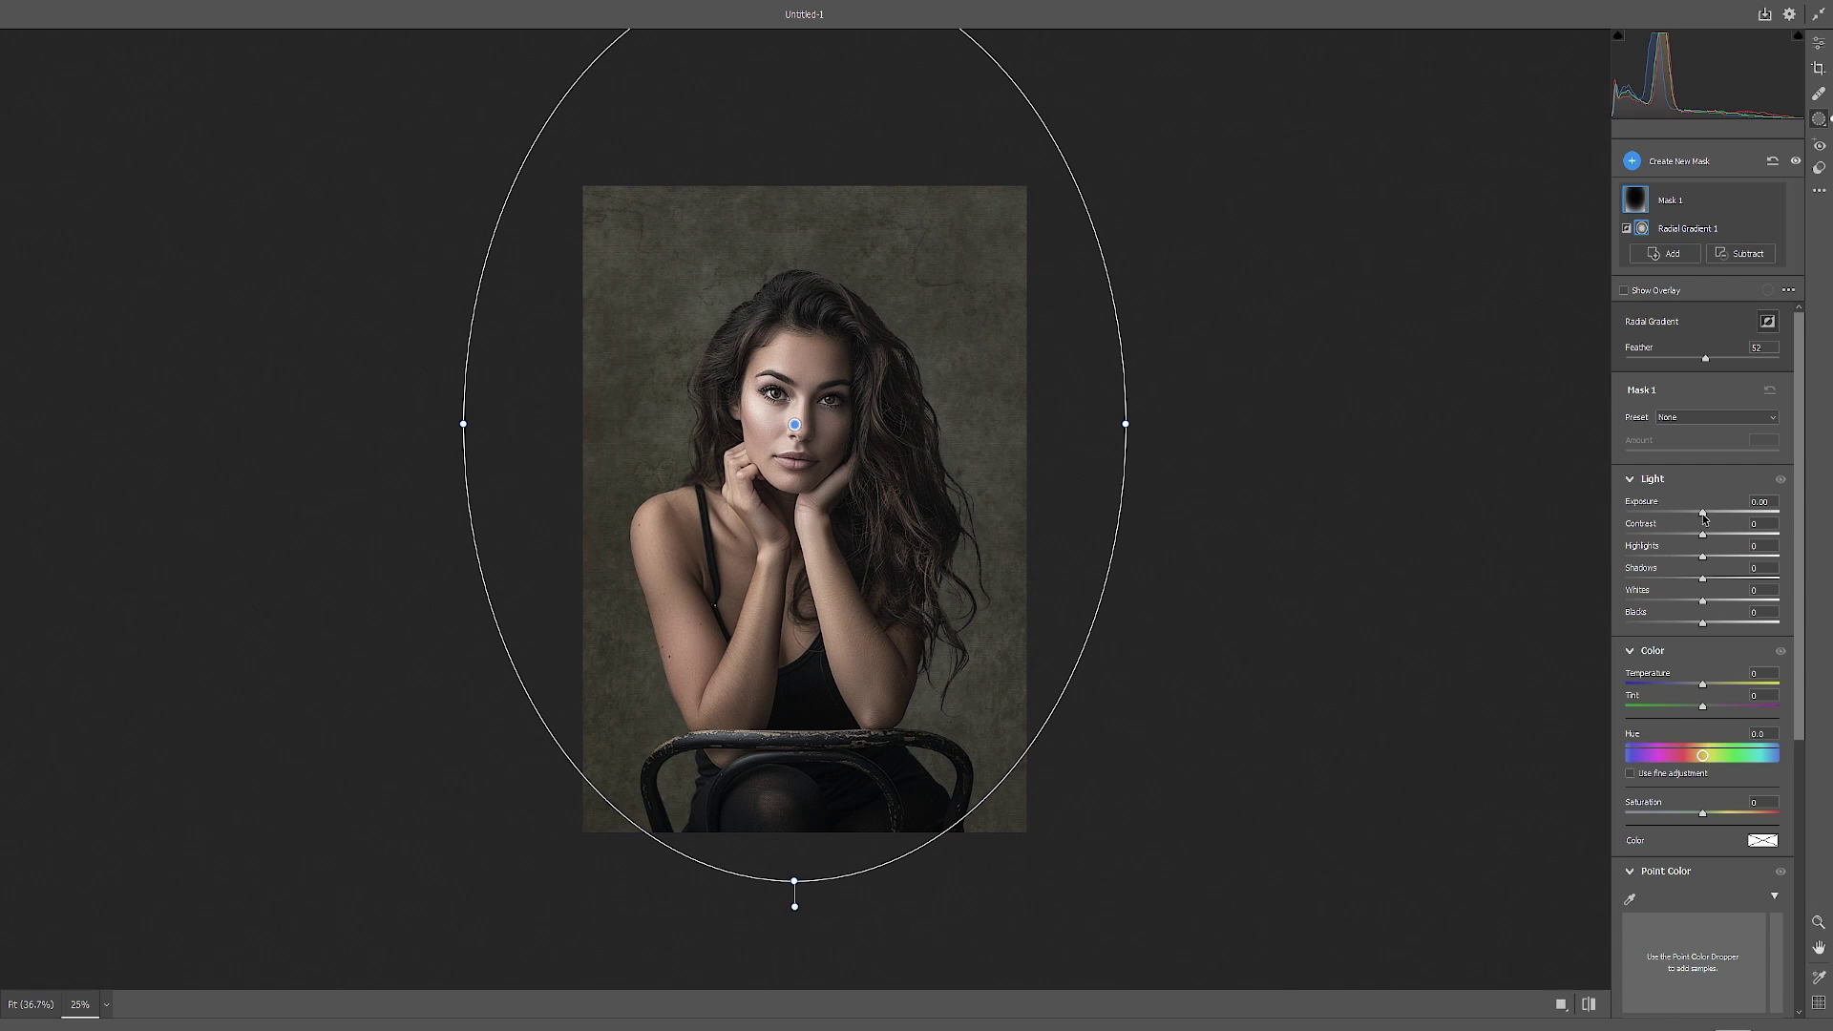
key(ctrl+0)
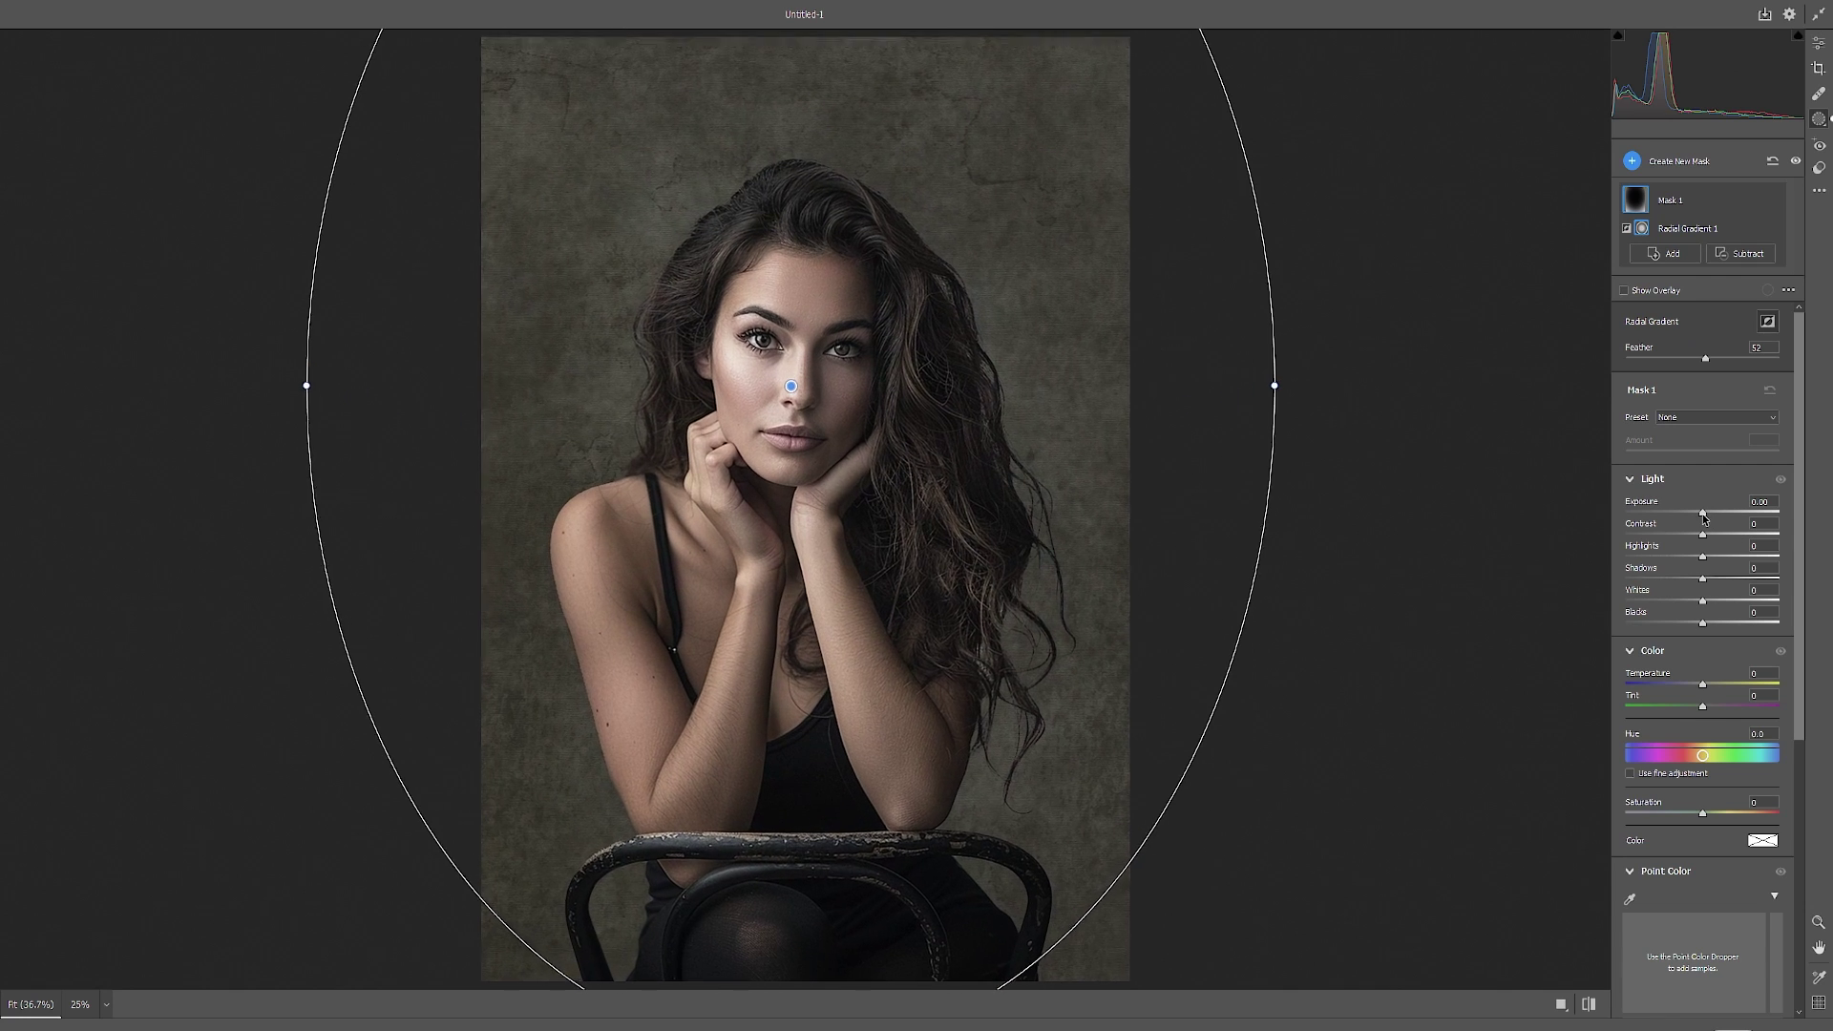
drag(1703, 513, 1640, 524)
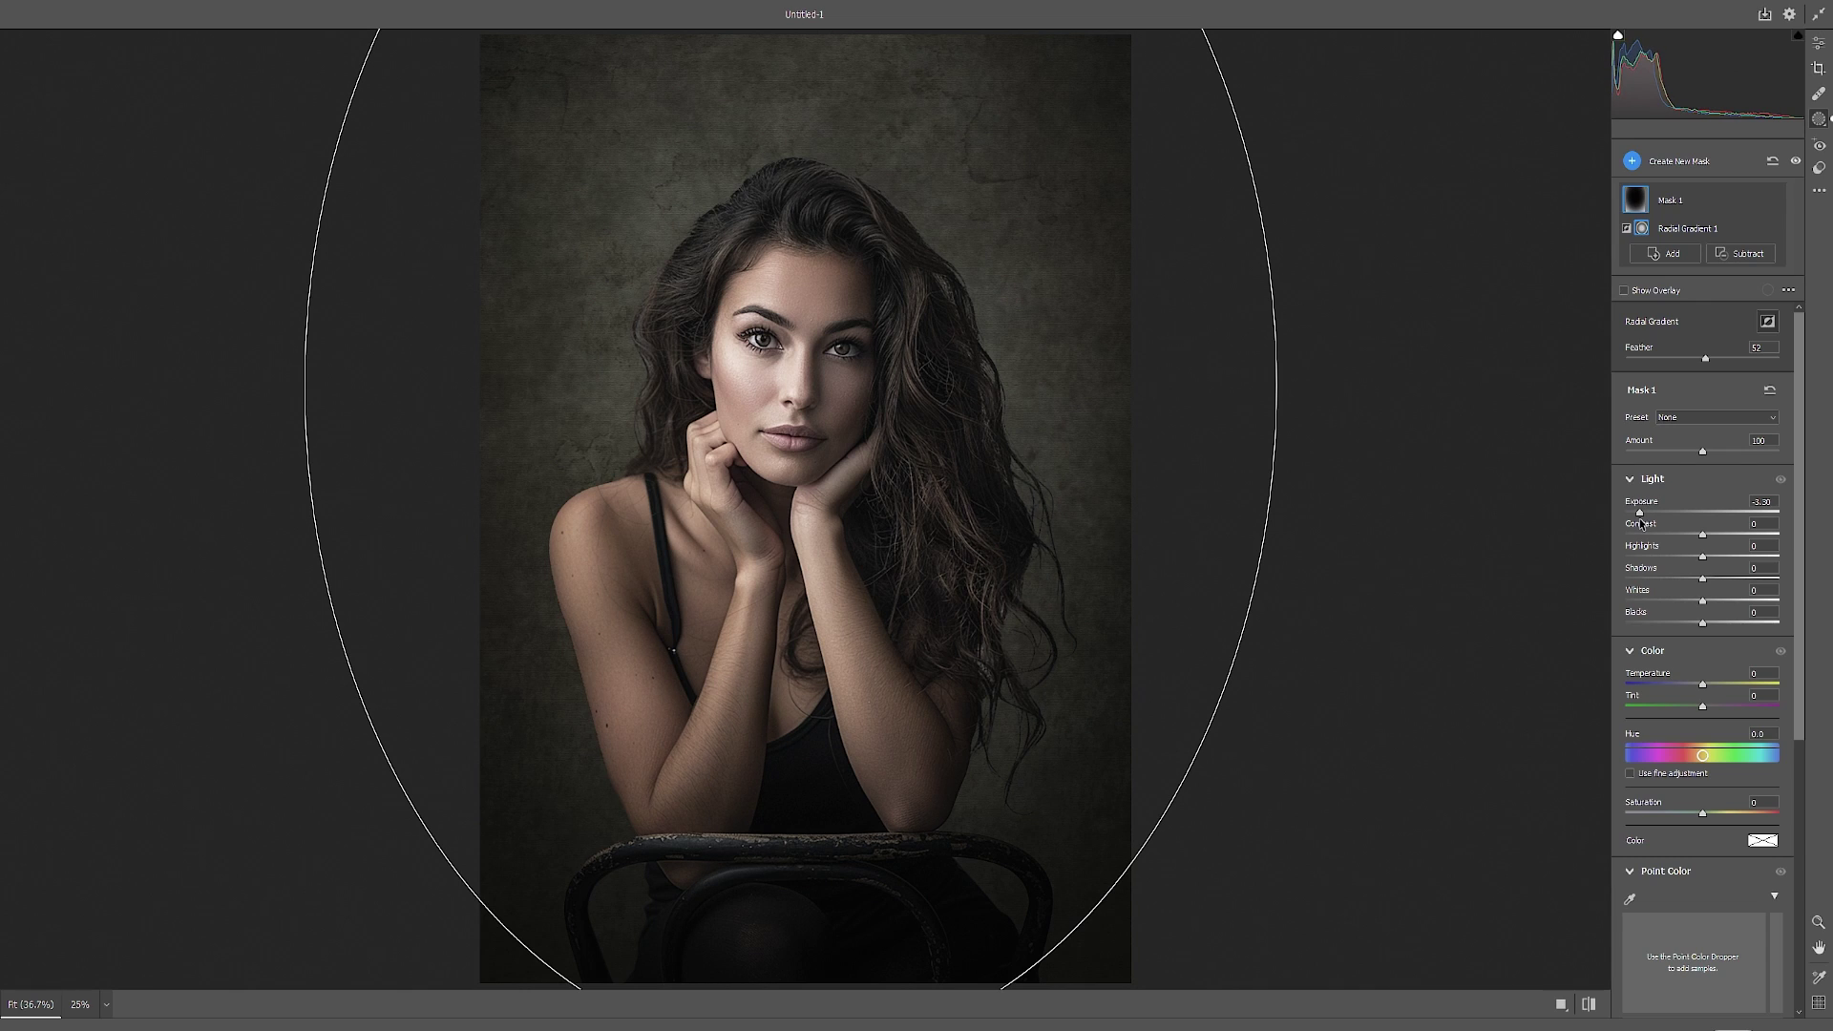
Step: Darken the outside area to -3.35 exposure and shrink the oval evenly around its centre
drag(1640, 523, 1638, 521)
key(ctrl+minus)
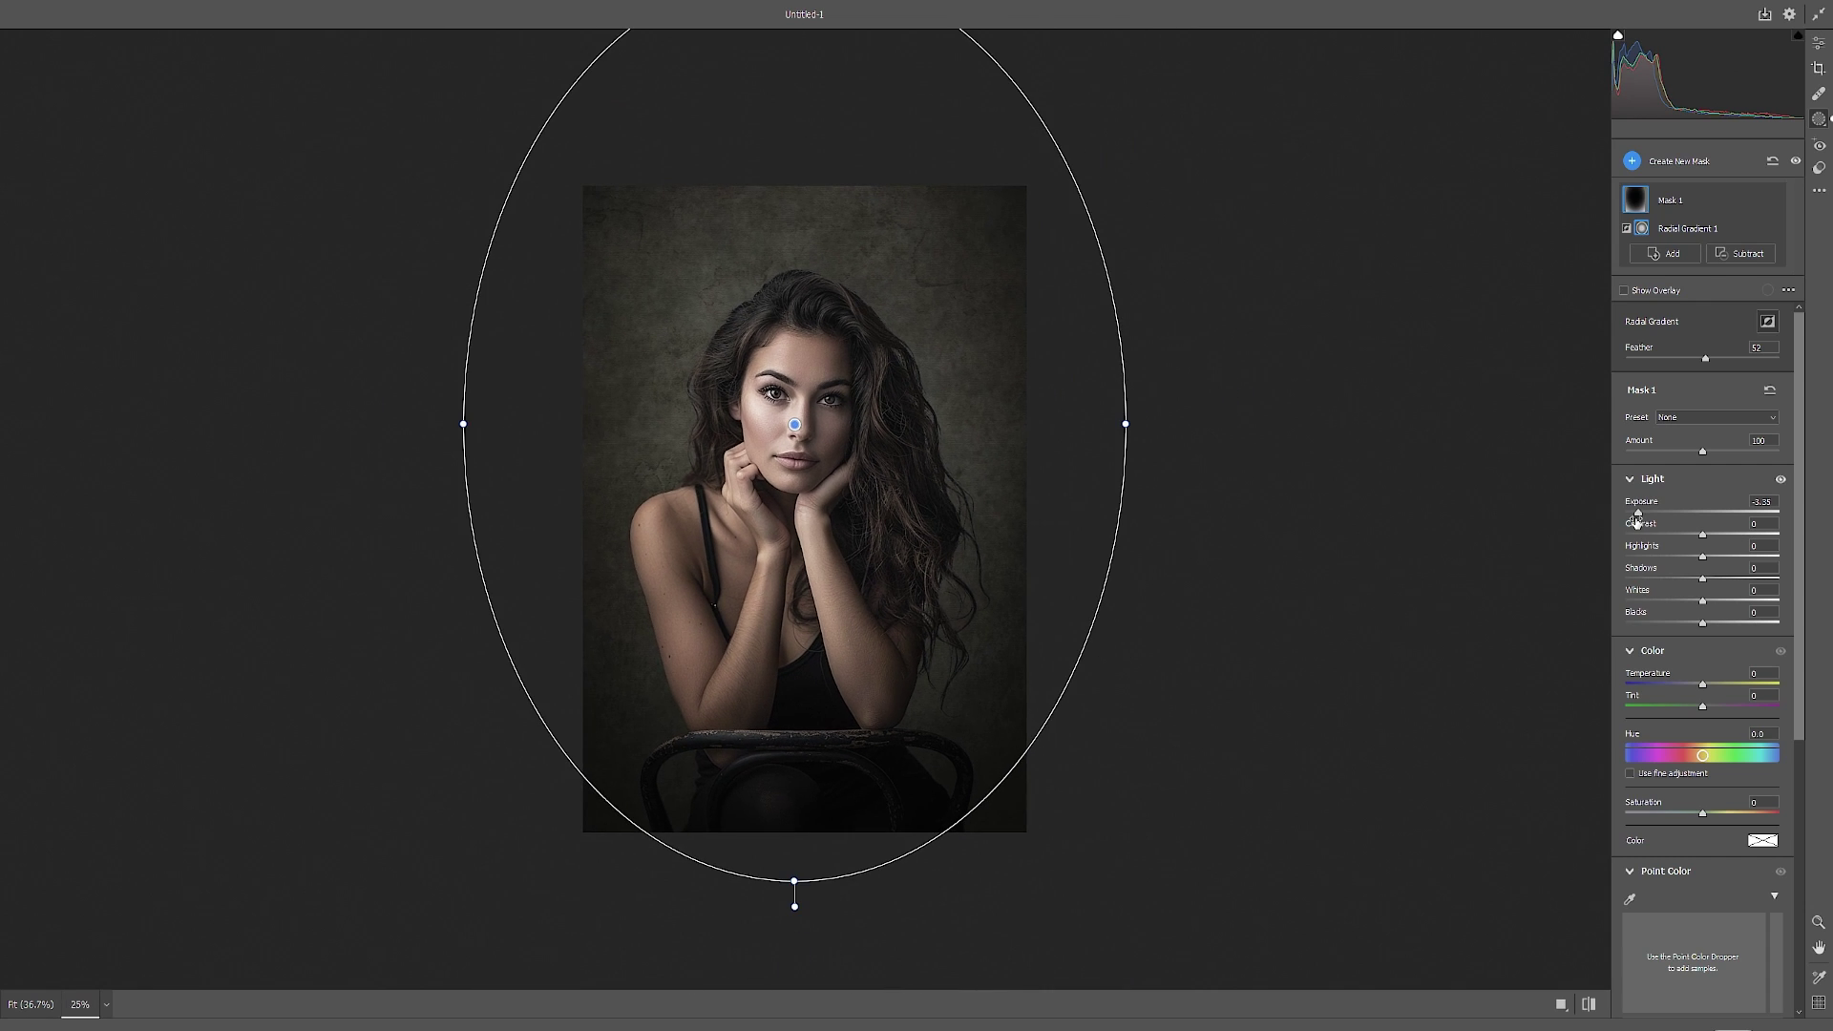
key(ctrl+minus)
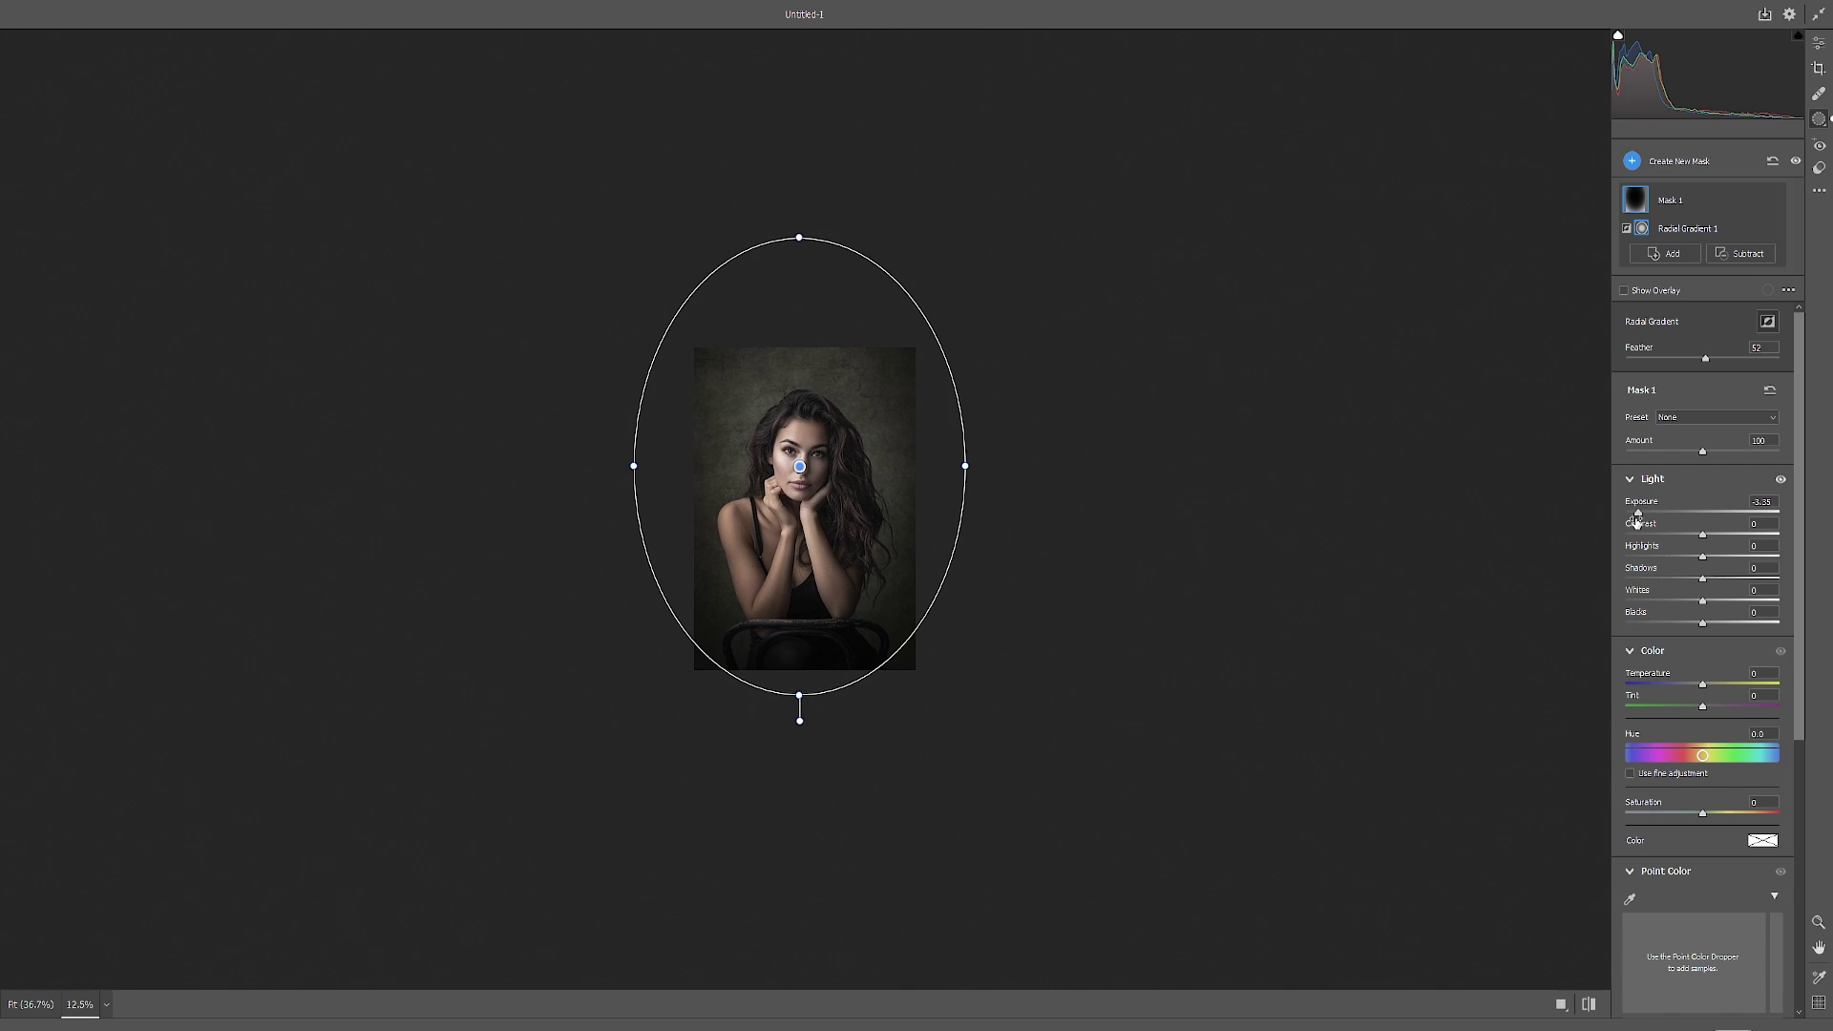
key(alt)
drag(797, 236, 798, 286)
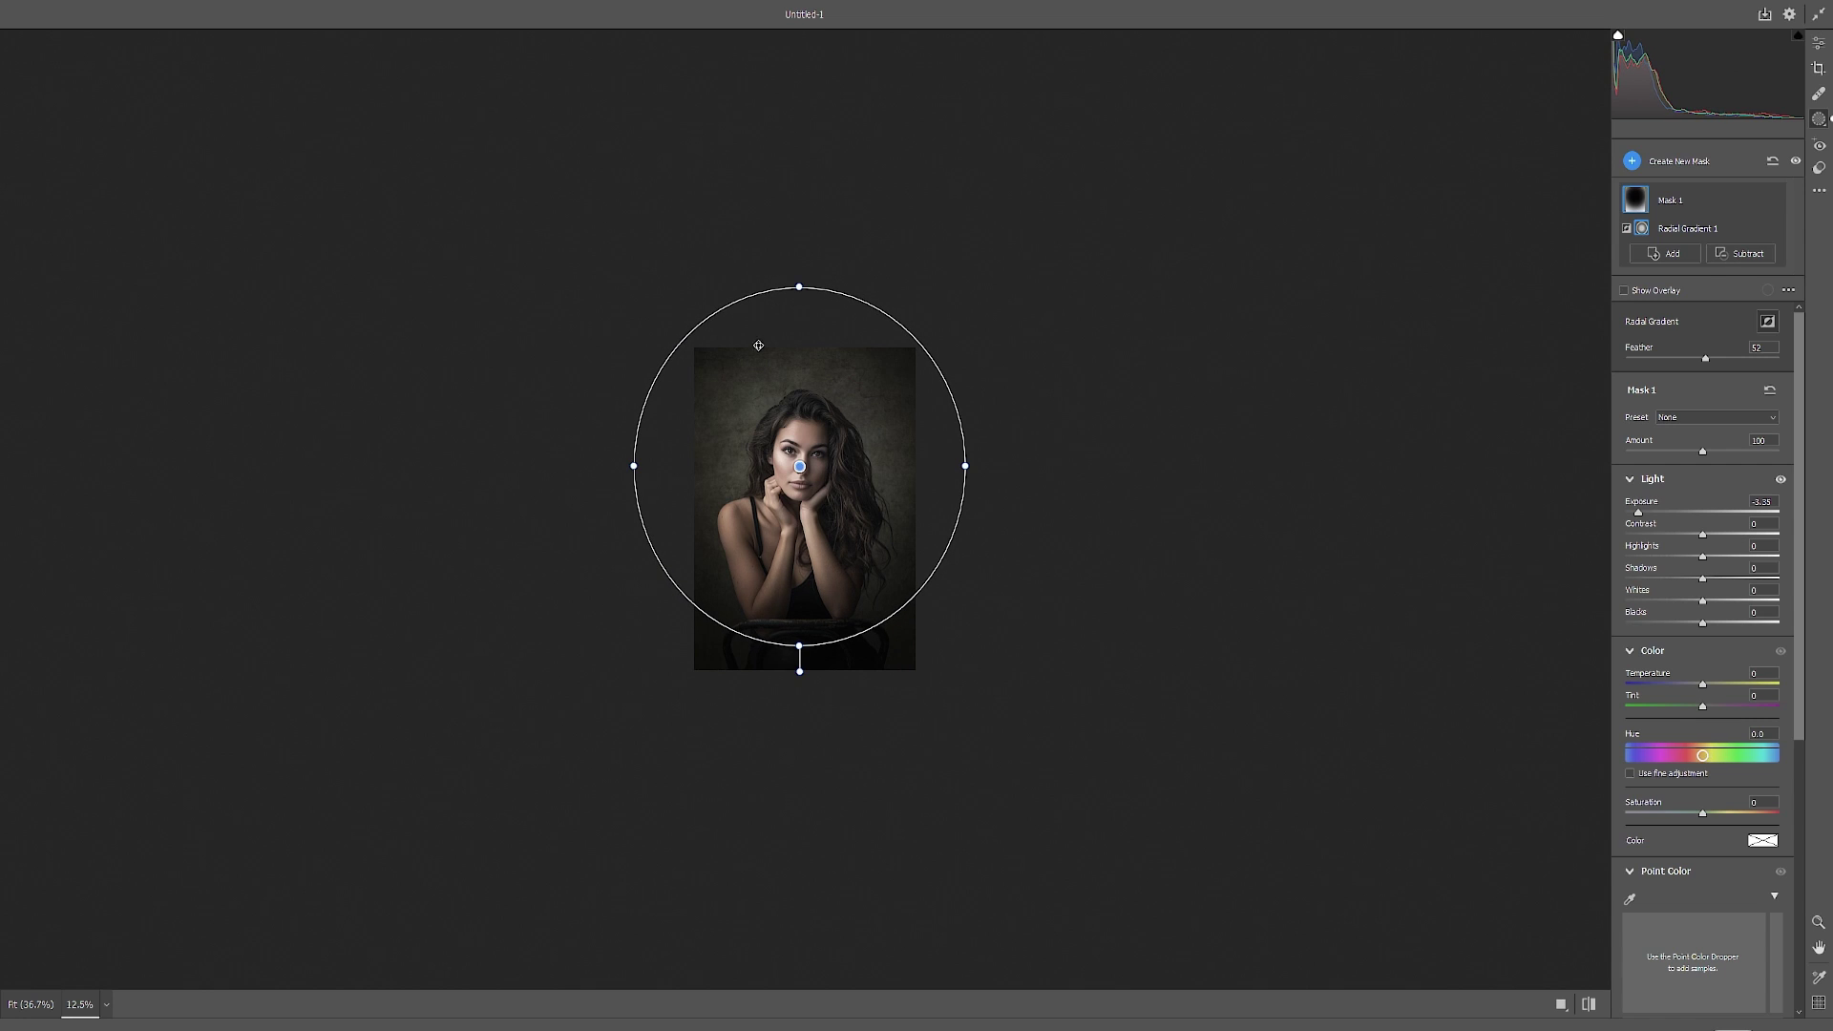
key(alt)
drag(634, 468, 659, 467)
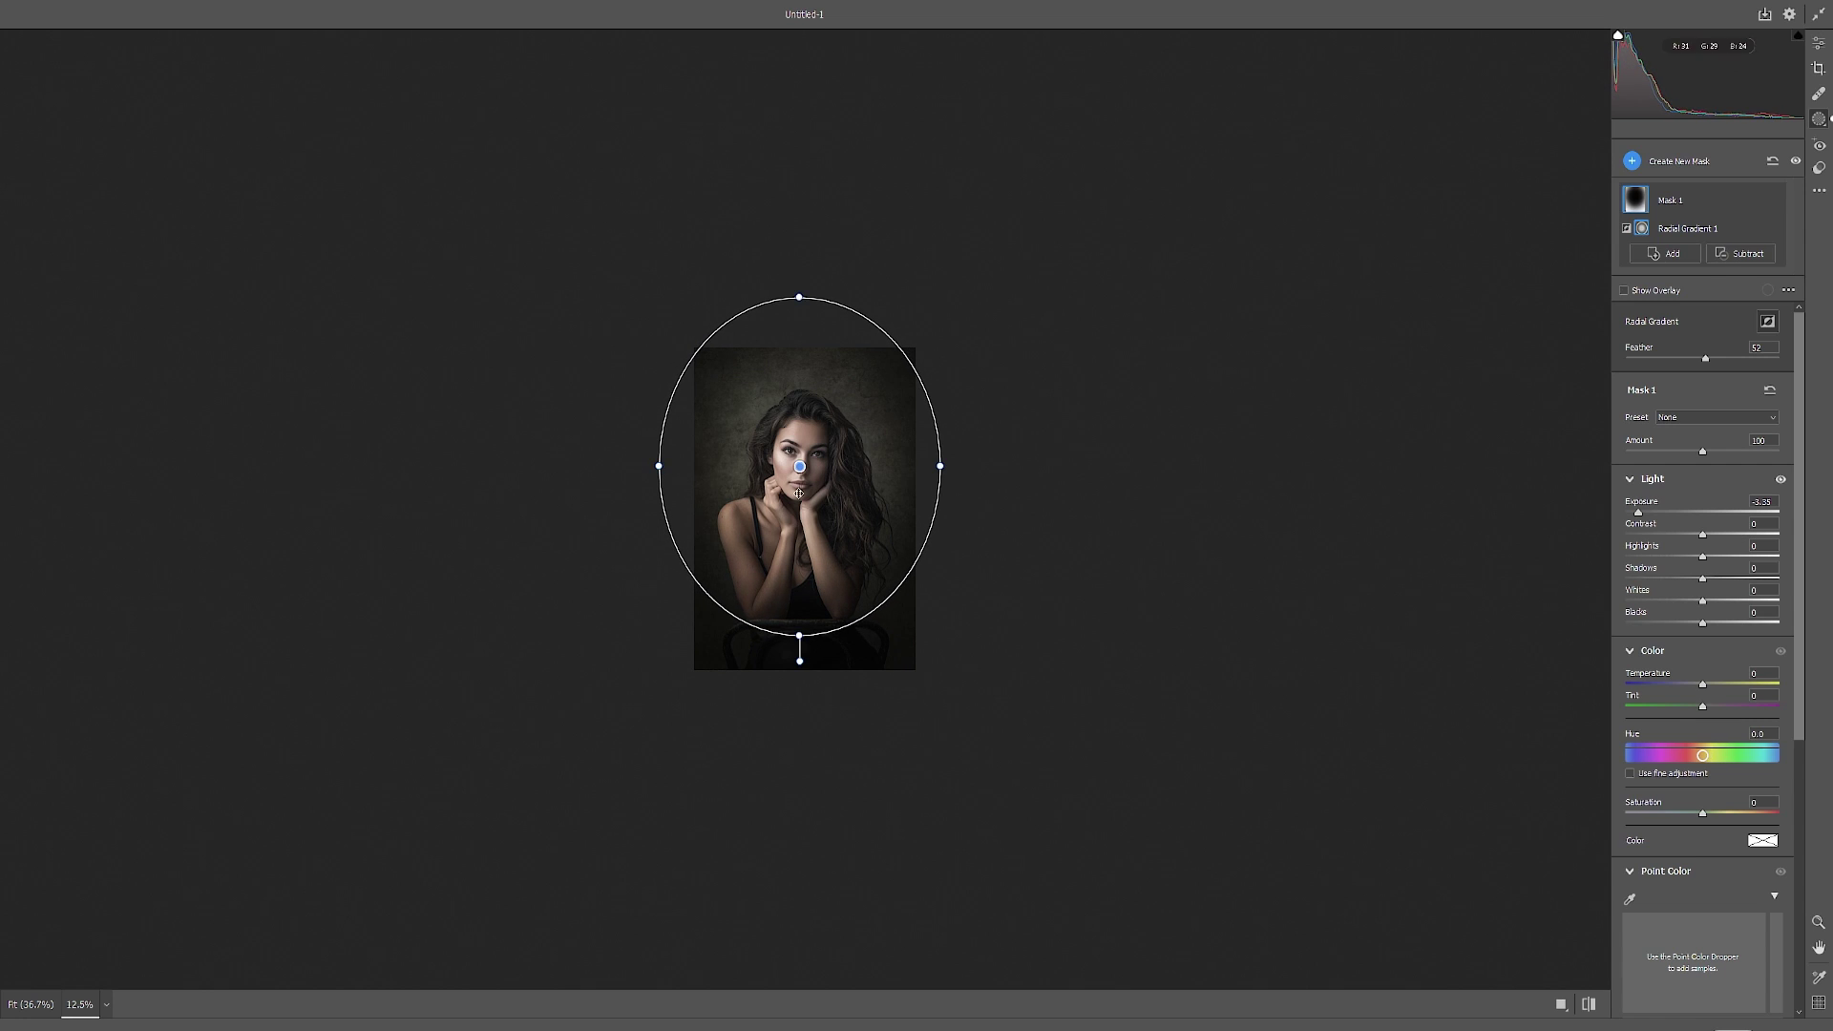
Step: Stretch the oval toward the chair and past the shoulders, nudge it lower, and apply the vignette
key(z)
click(837, 490)
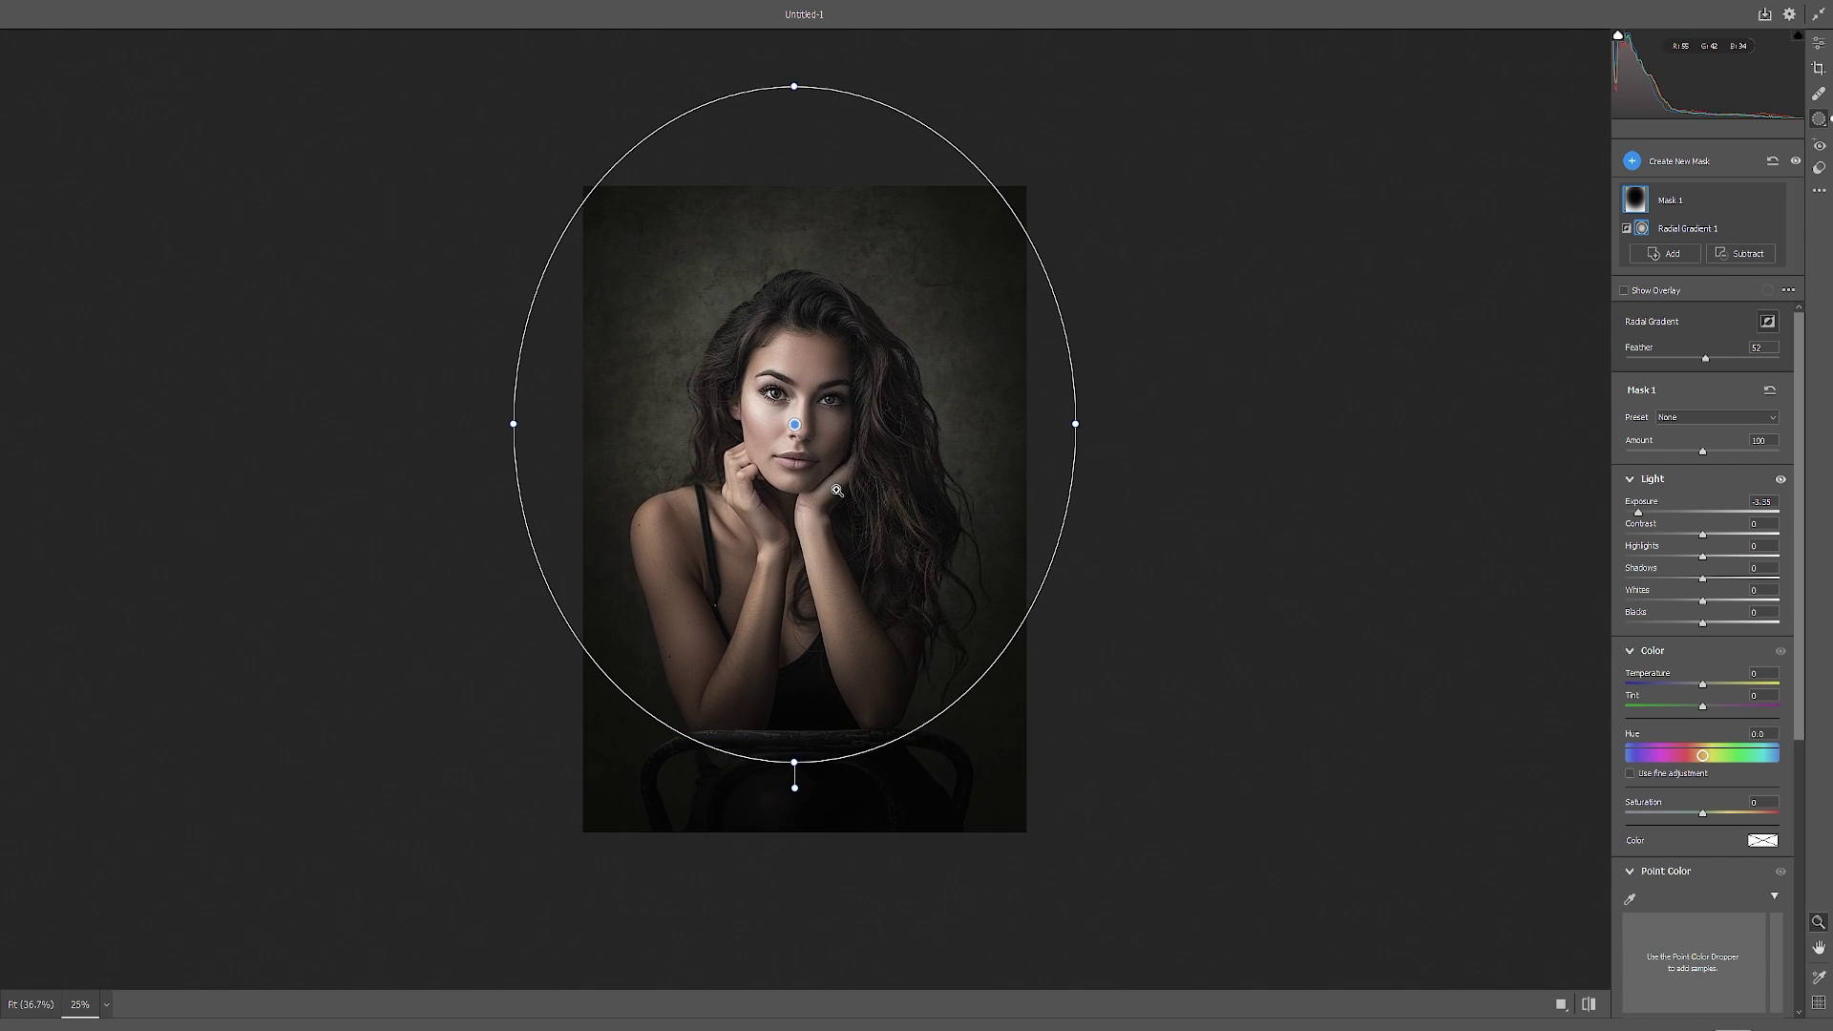
click(838, 489)
drag(806, 844, 821, 913)
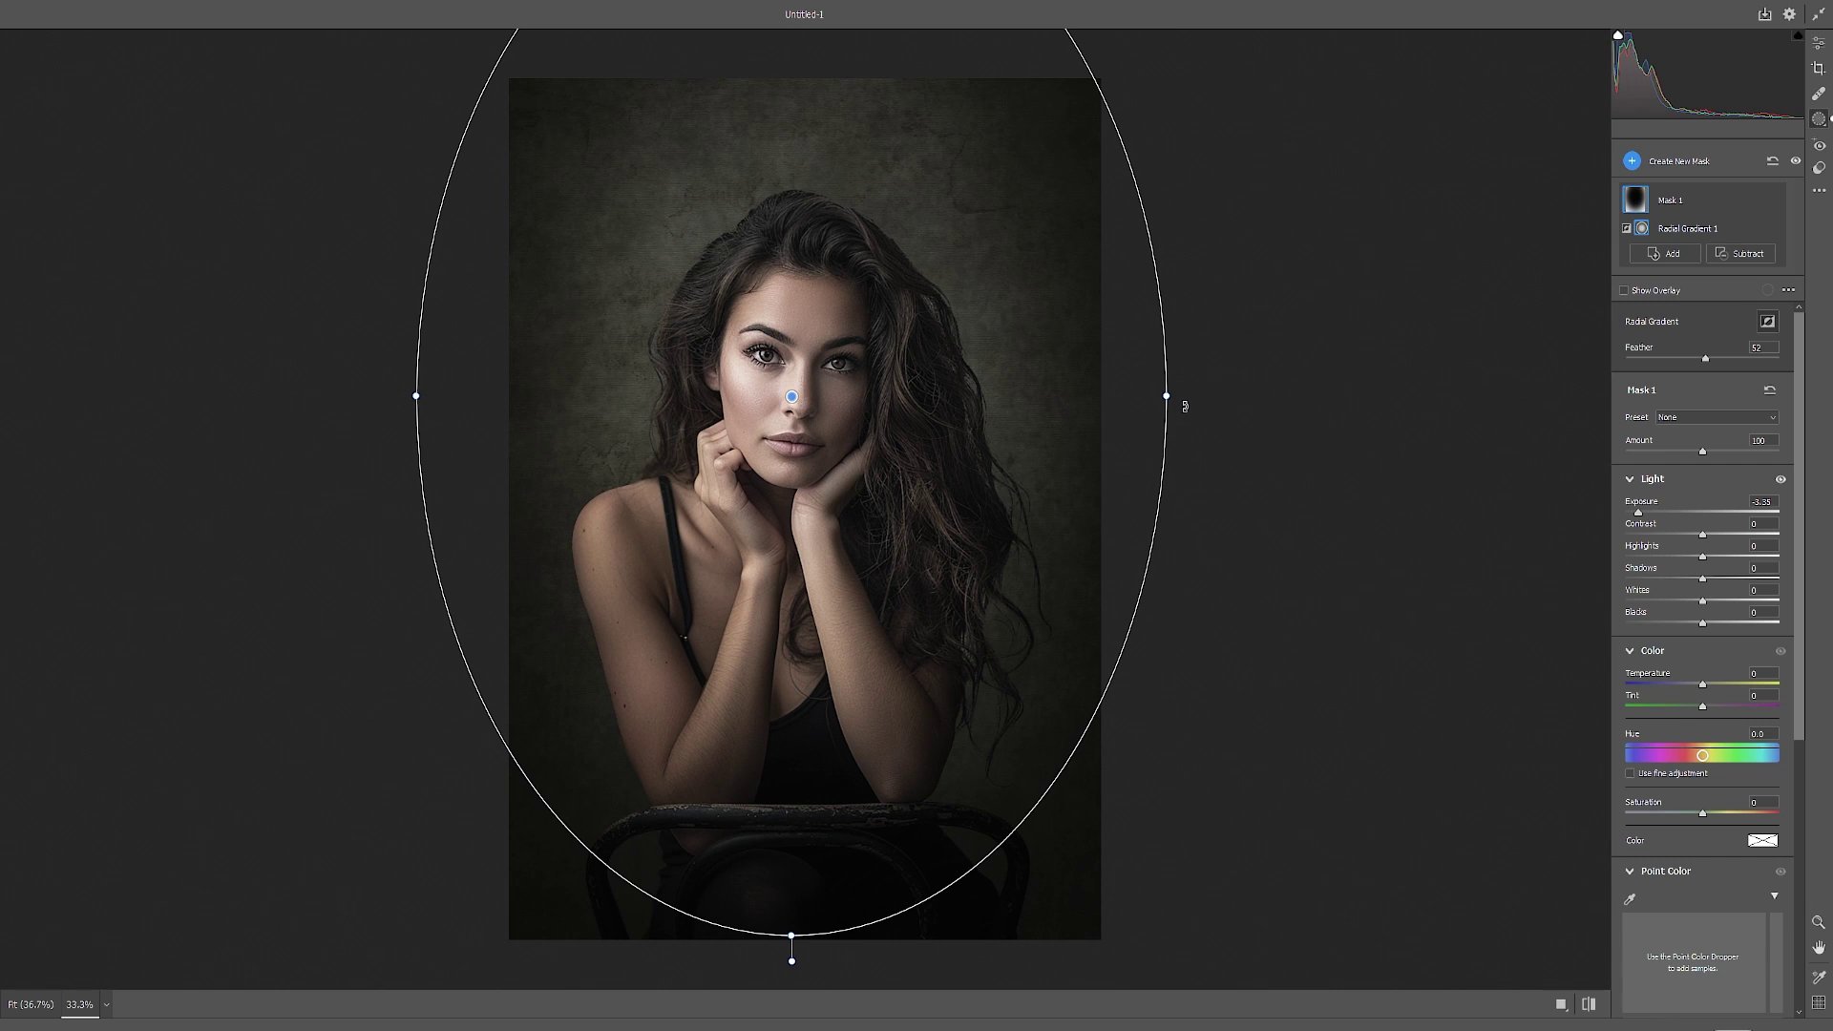
drag(1167, 396, 1193, 395)
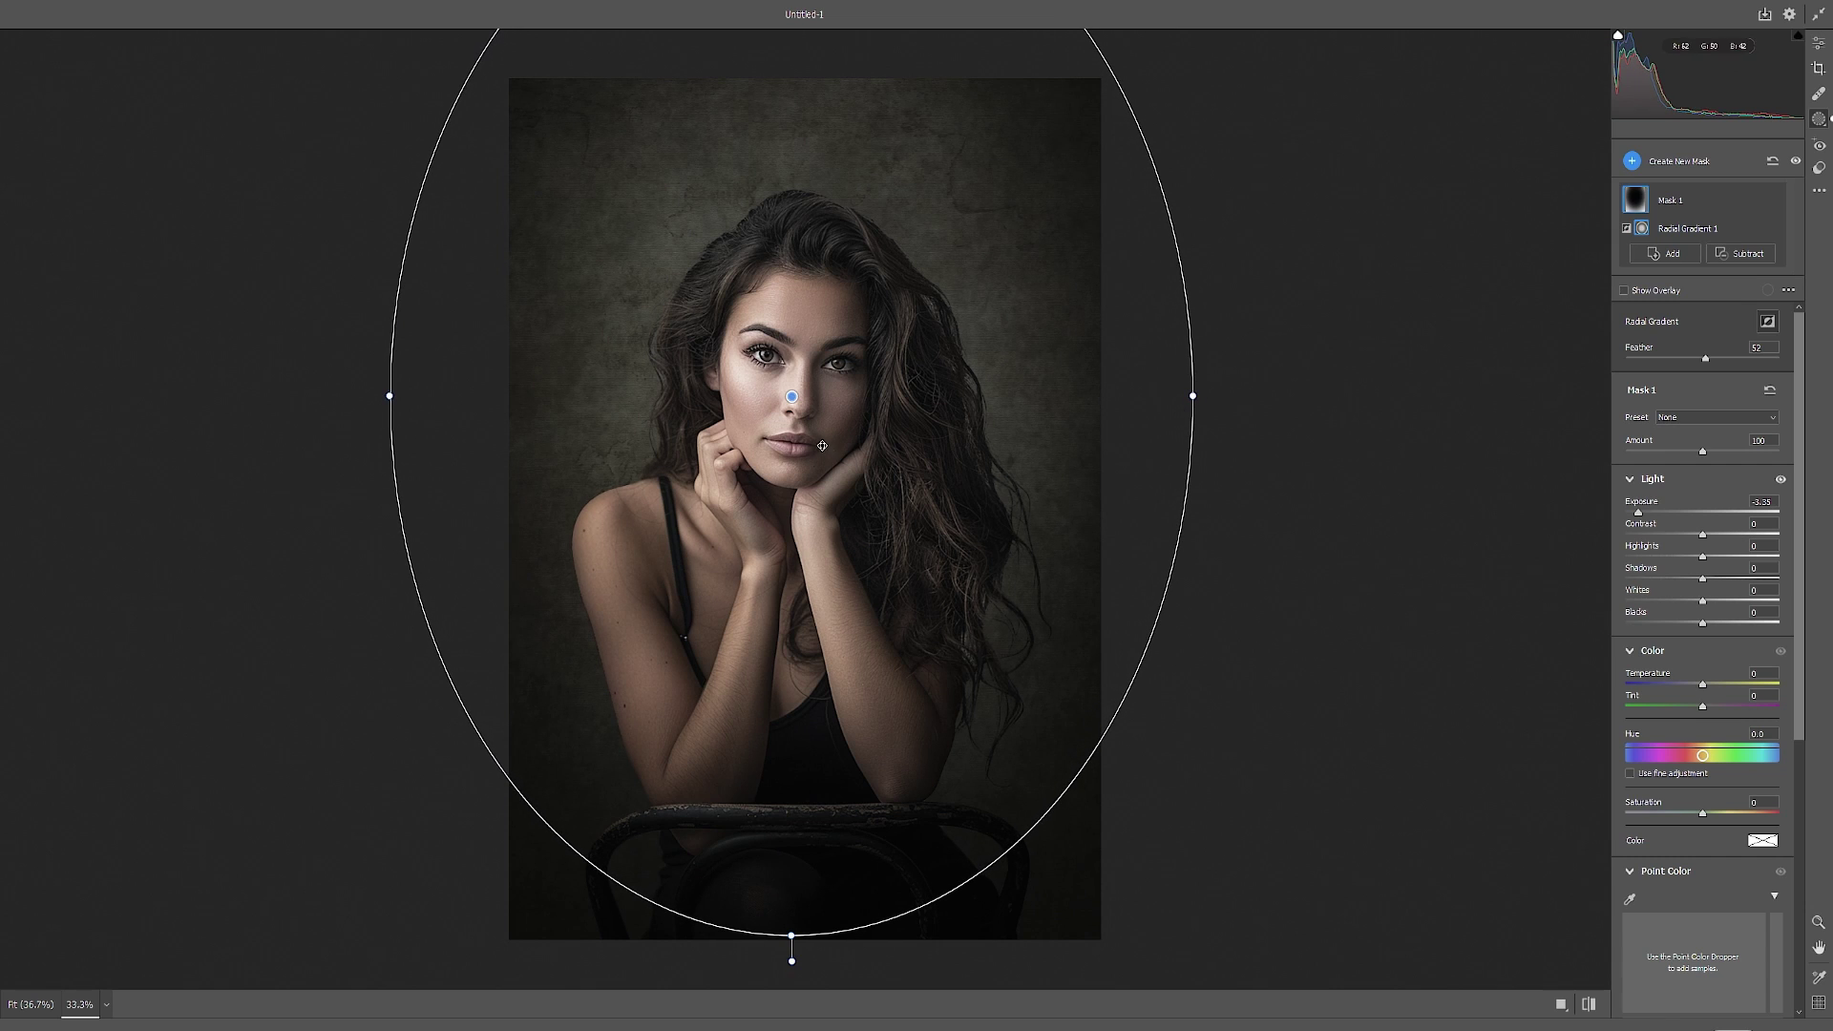
drag(788, 402, 792, 406)
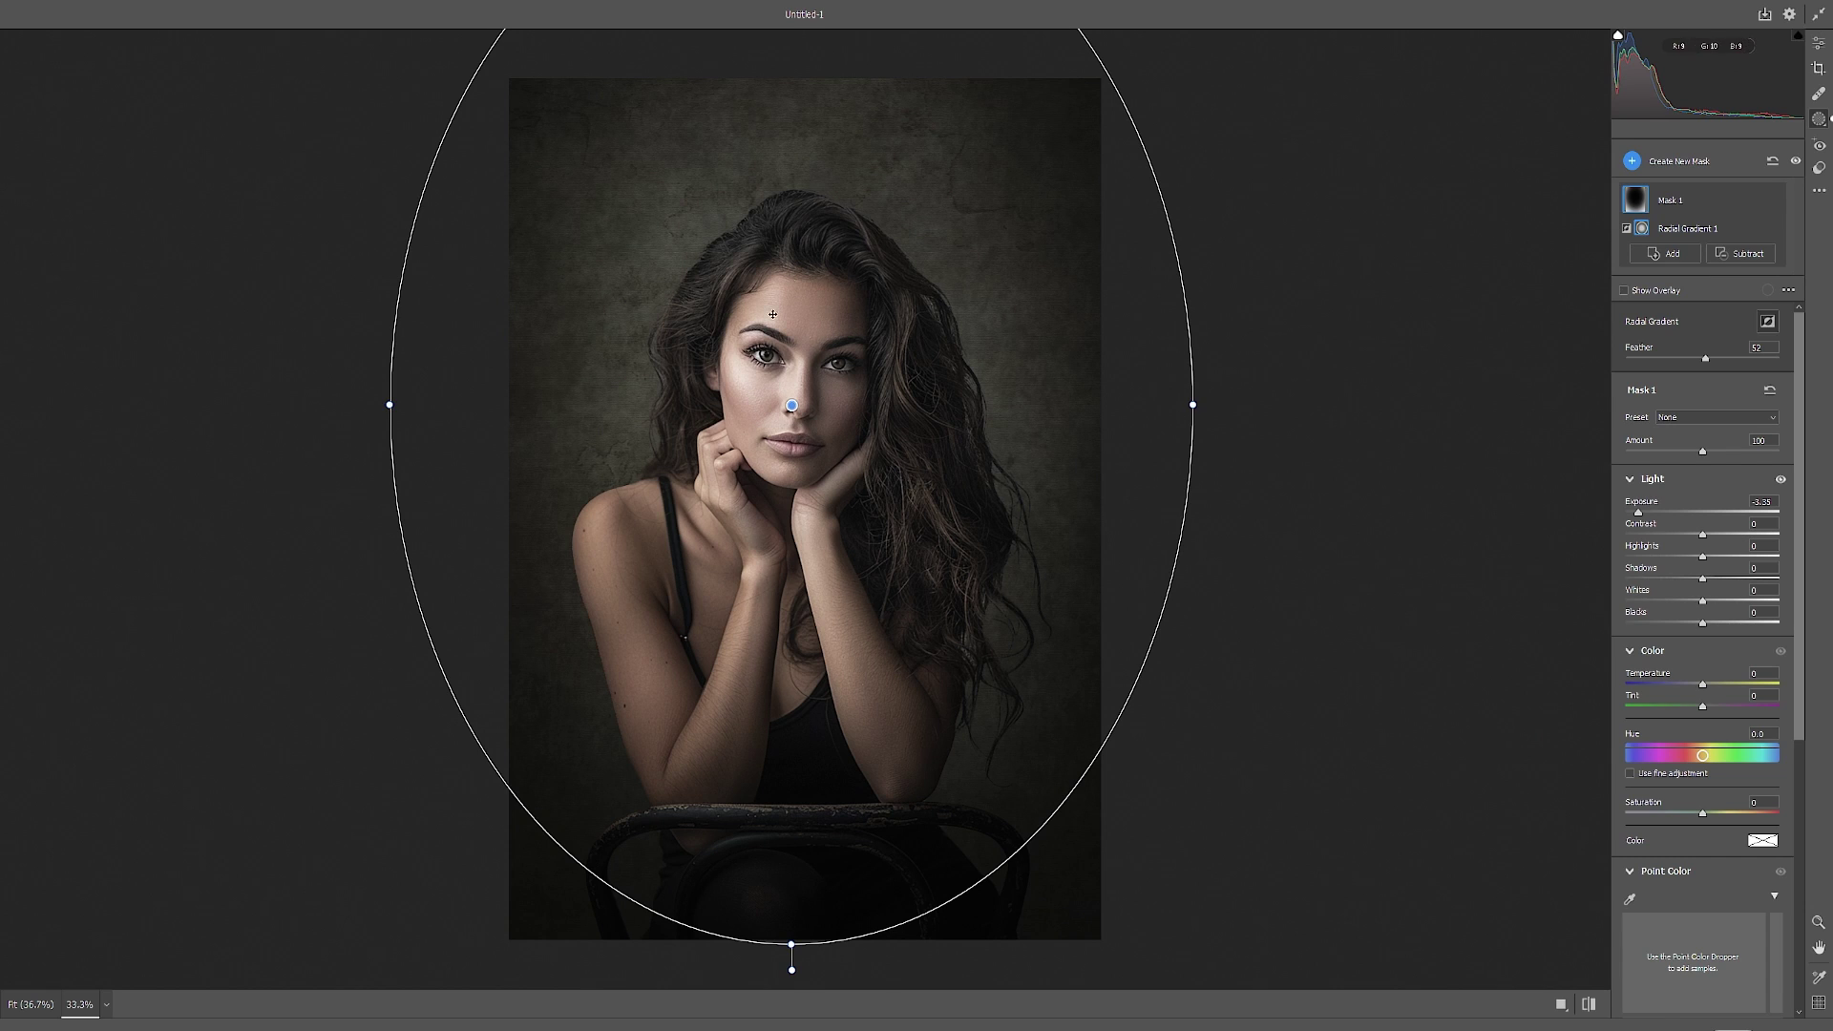
key(Return)
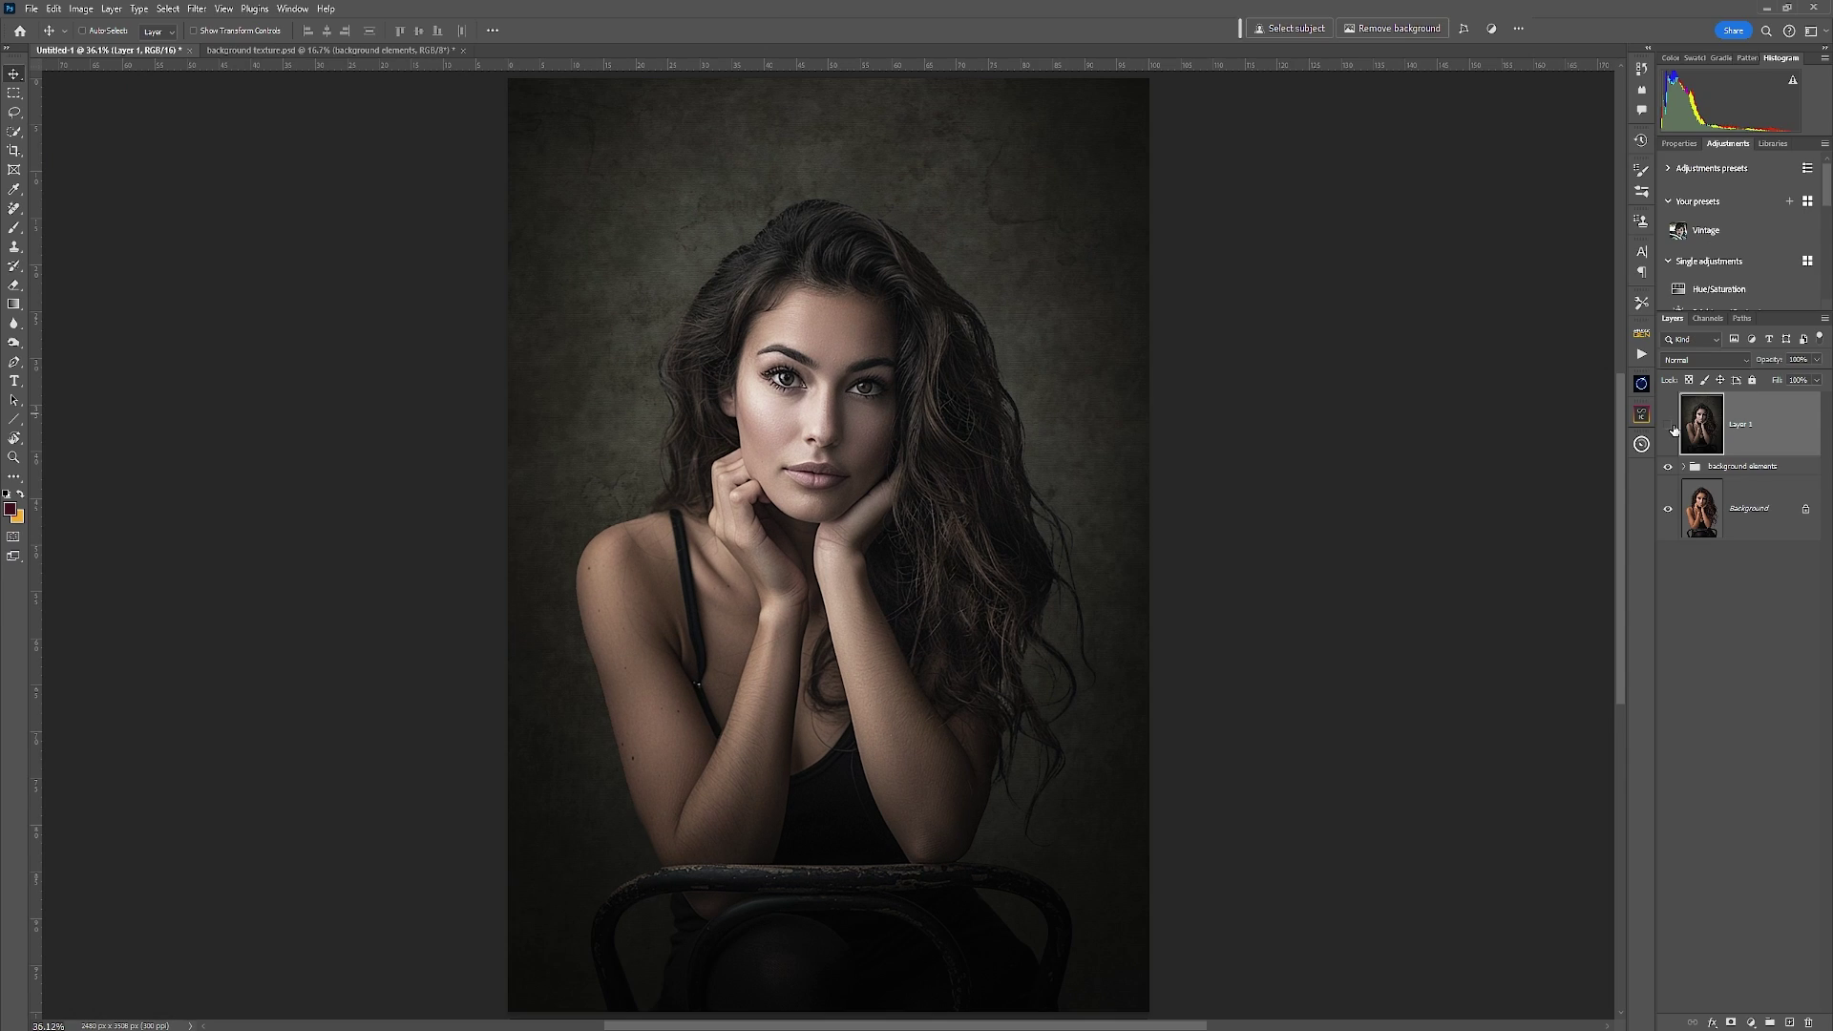
click(1667, 424)
click(1670, 425)
click(1708, 525)
alt+click(1668, 510)
alt+click(1668, 513)
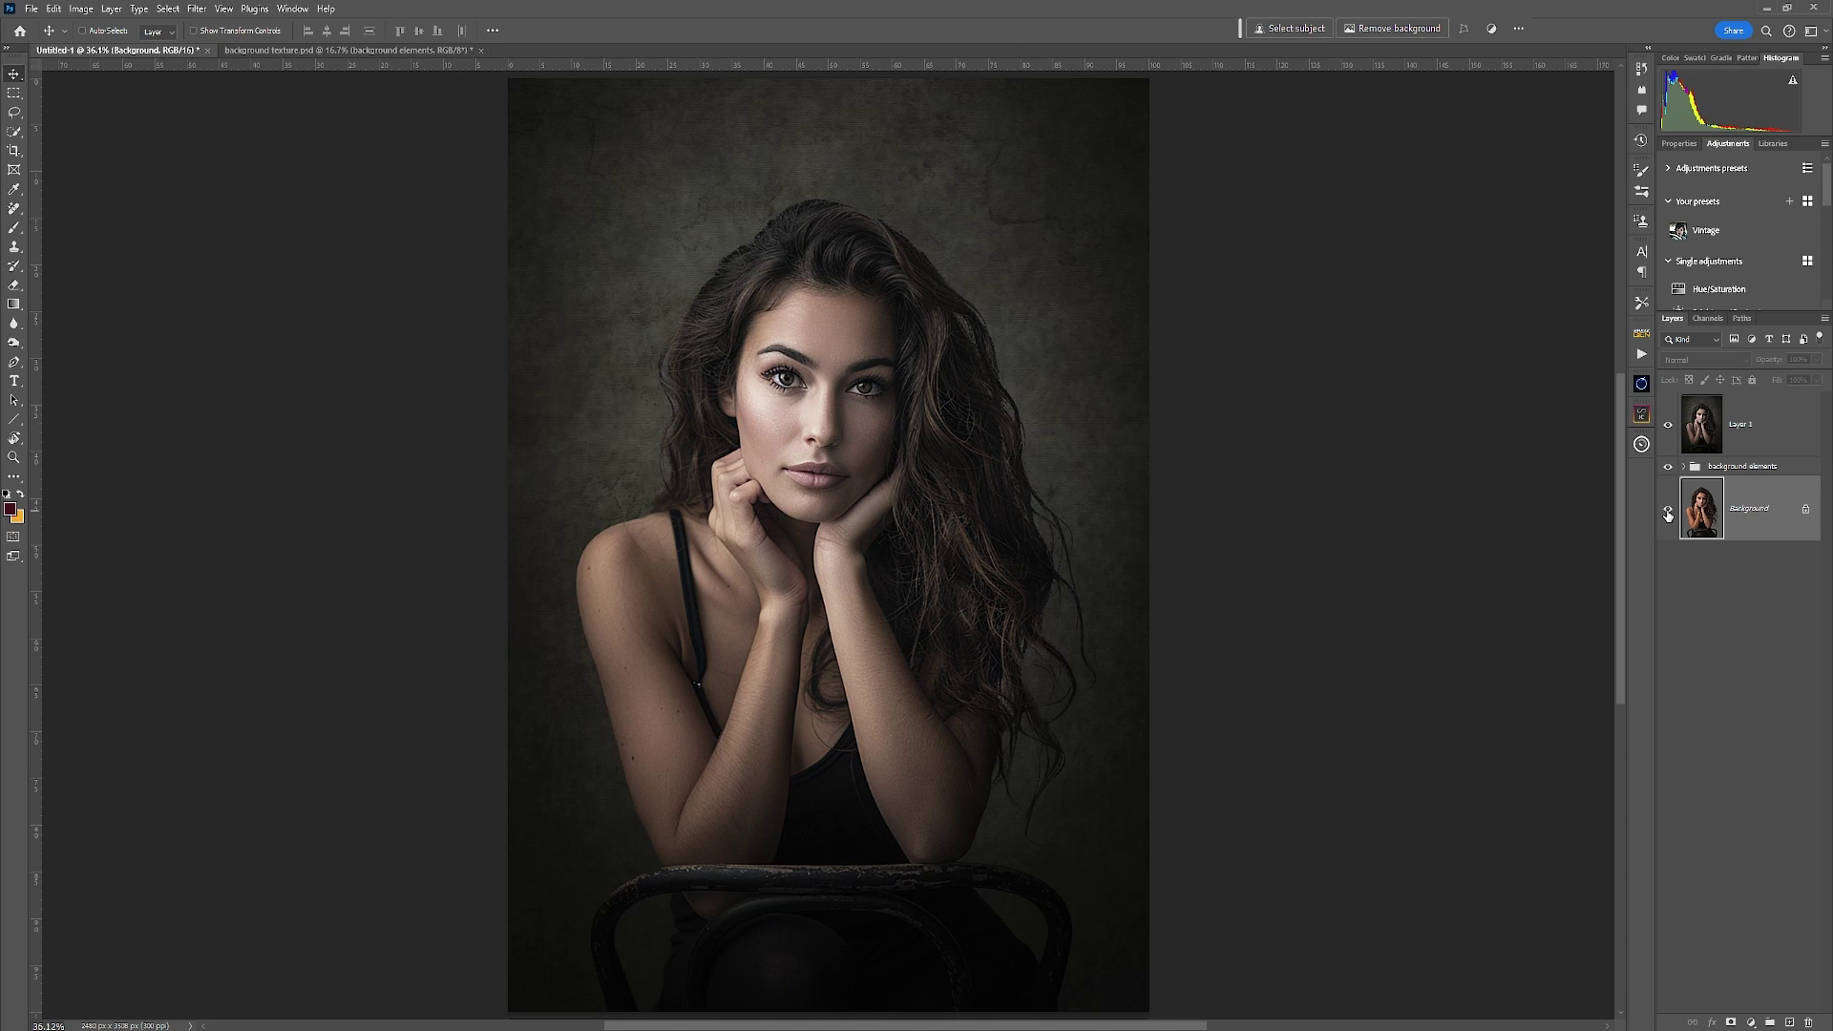
alt+click(1668, 513)
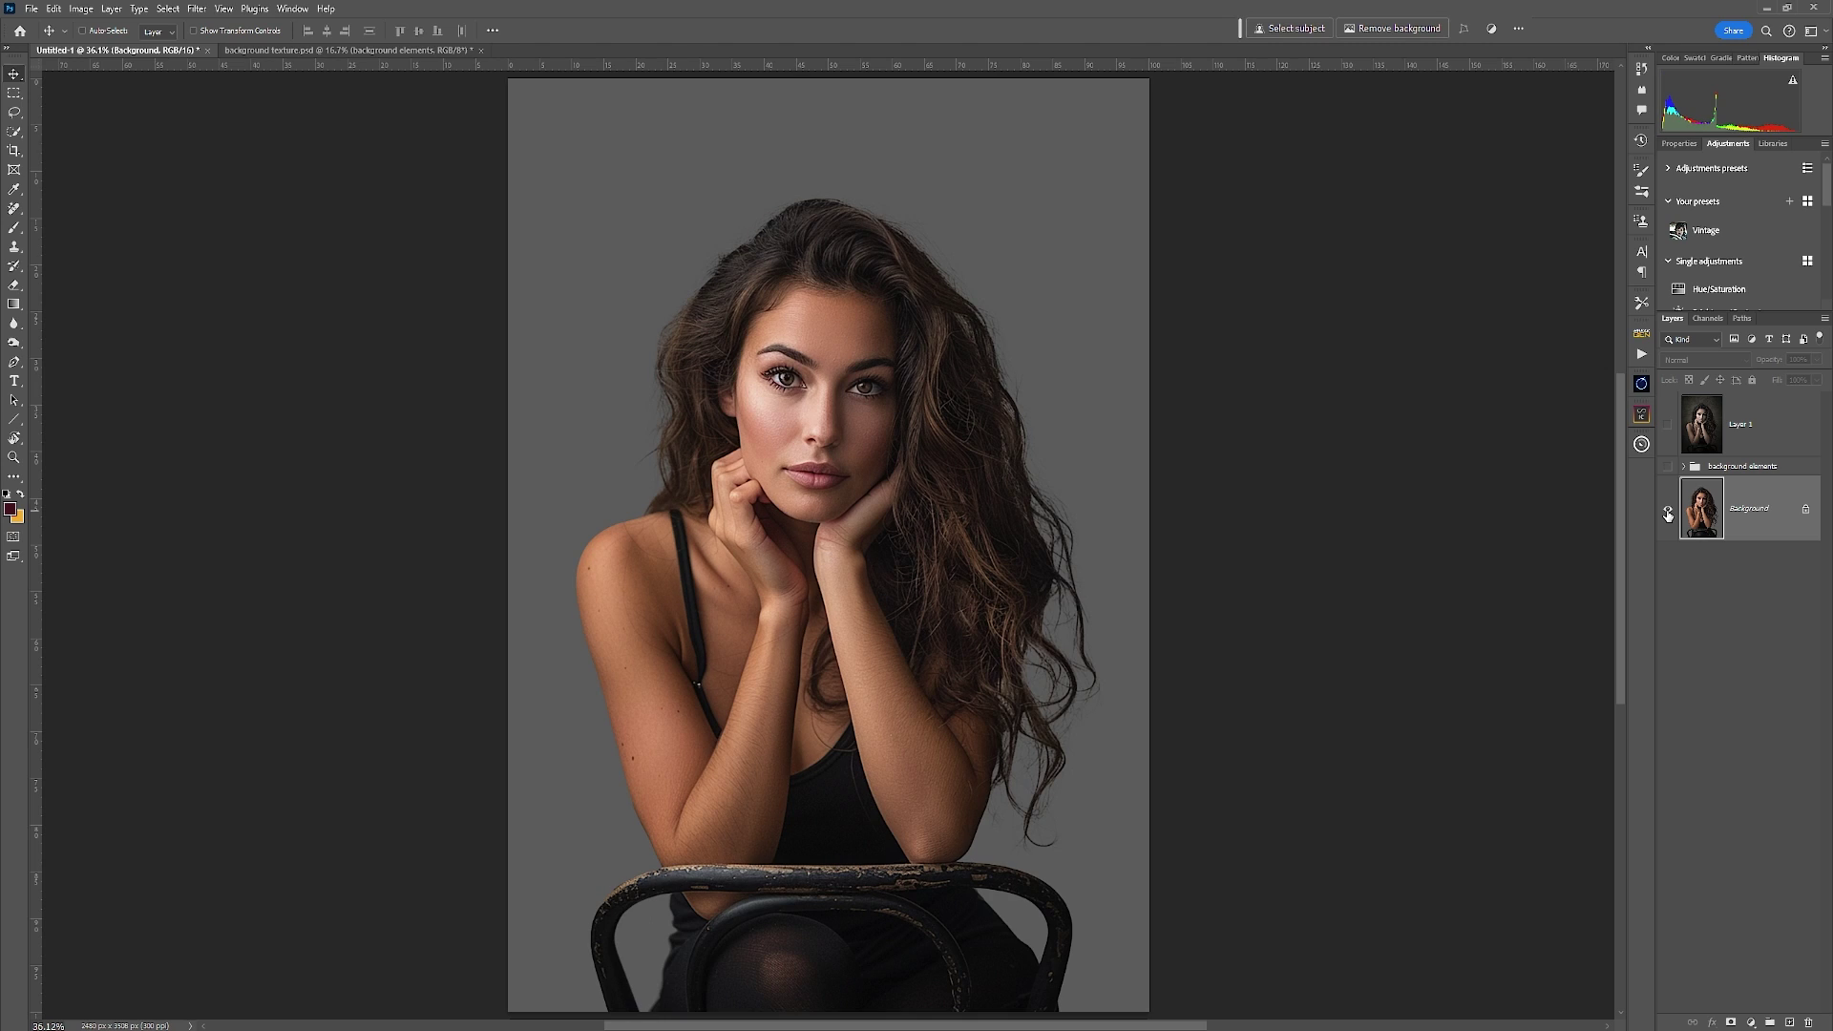
alt+click(1667, 514)
alt+click(1668, 514)
alt+click(1668, 513)
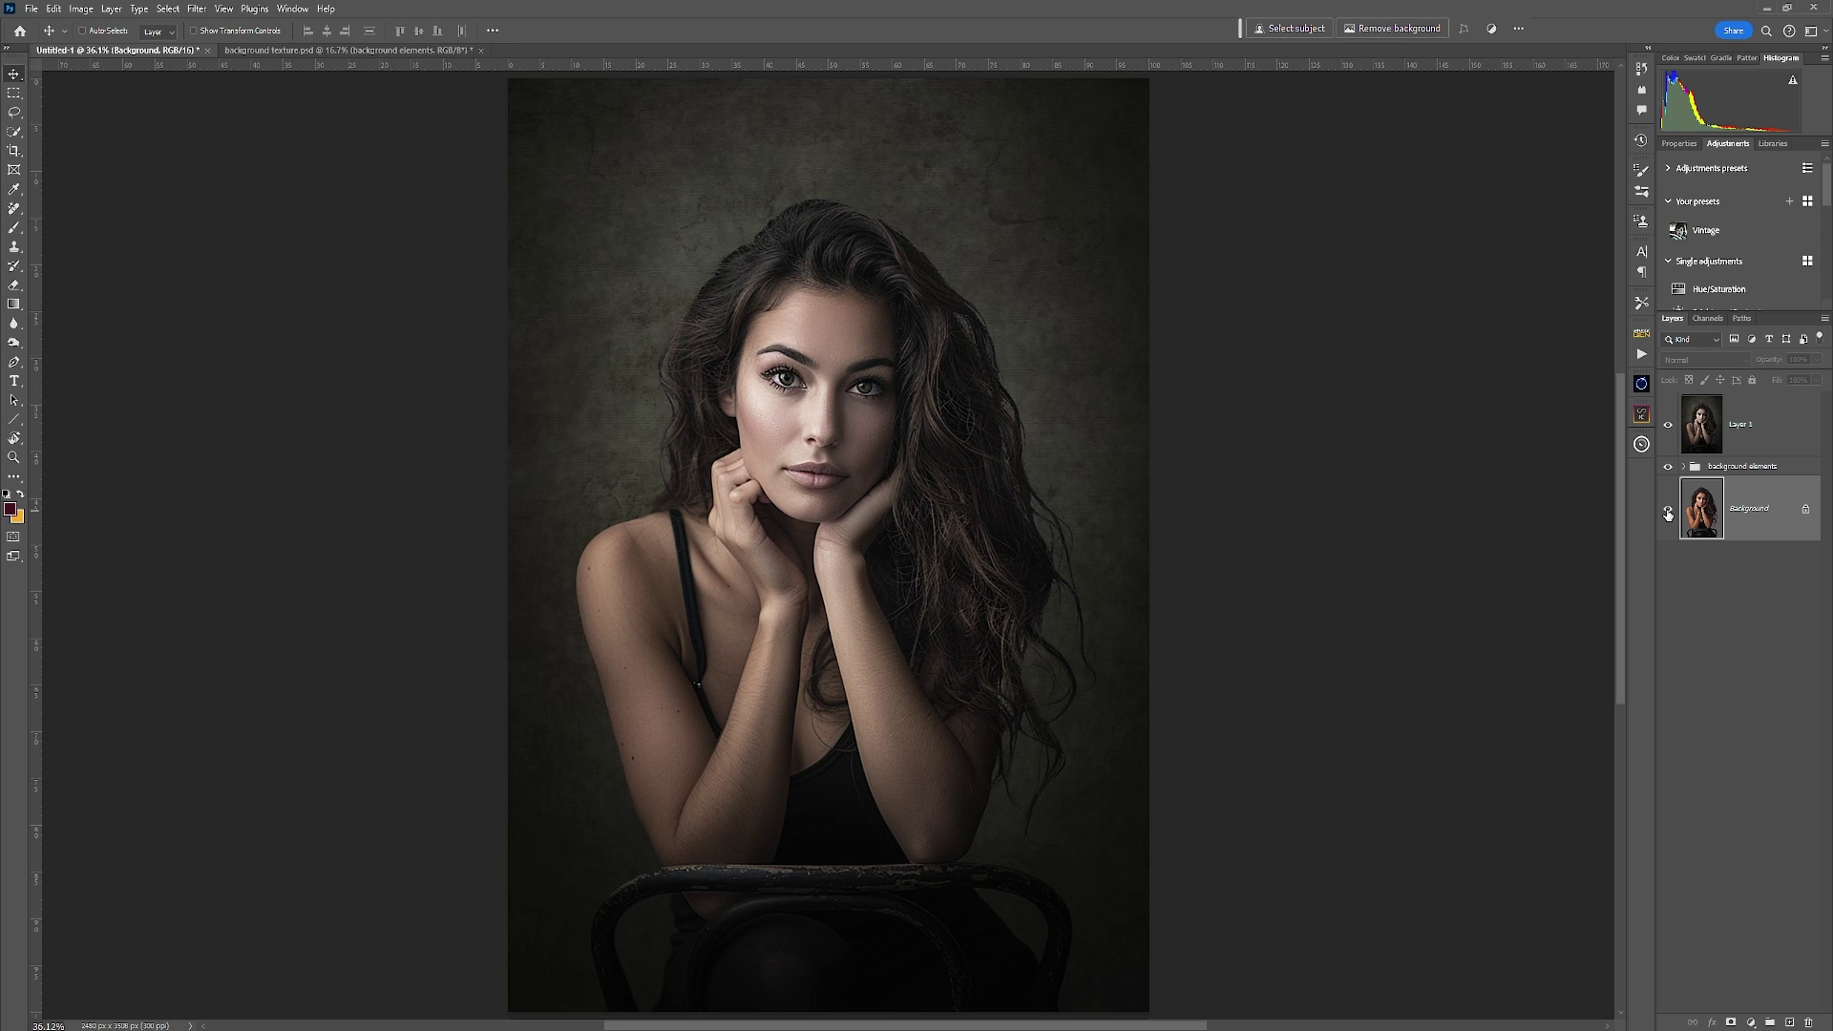